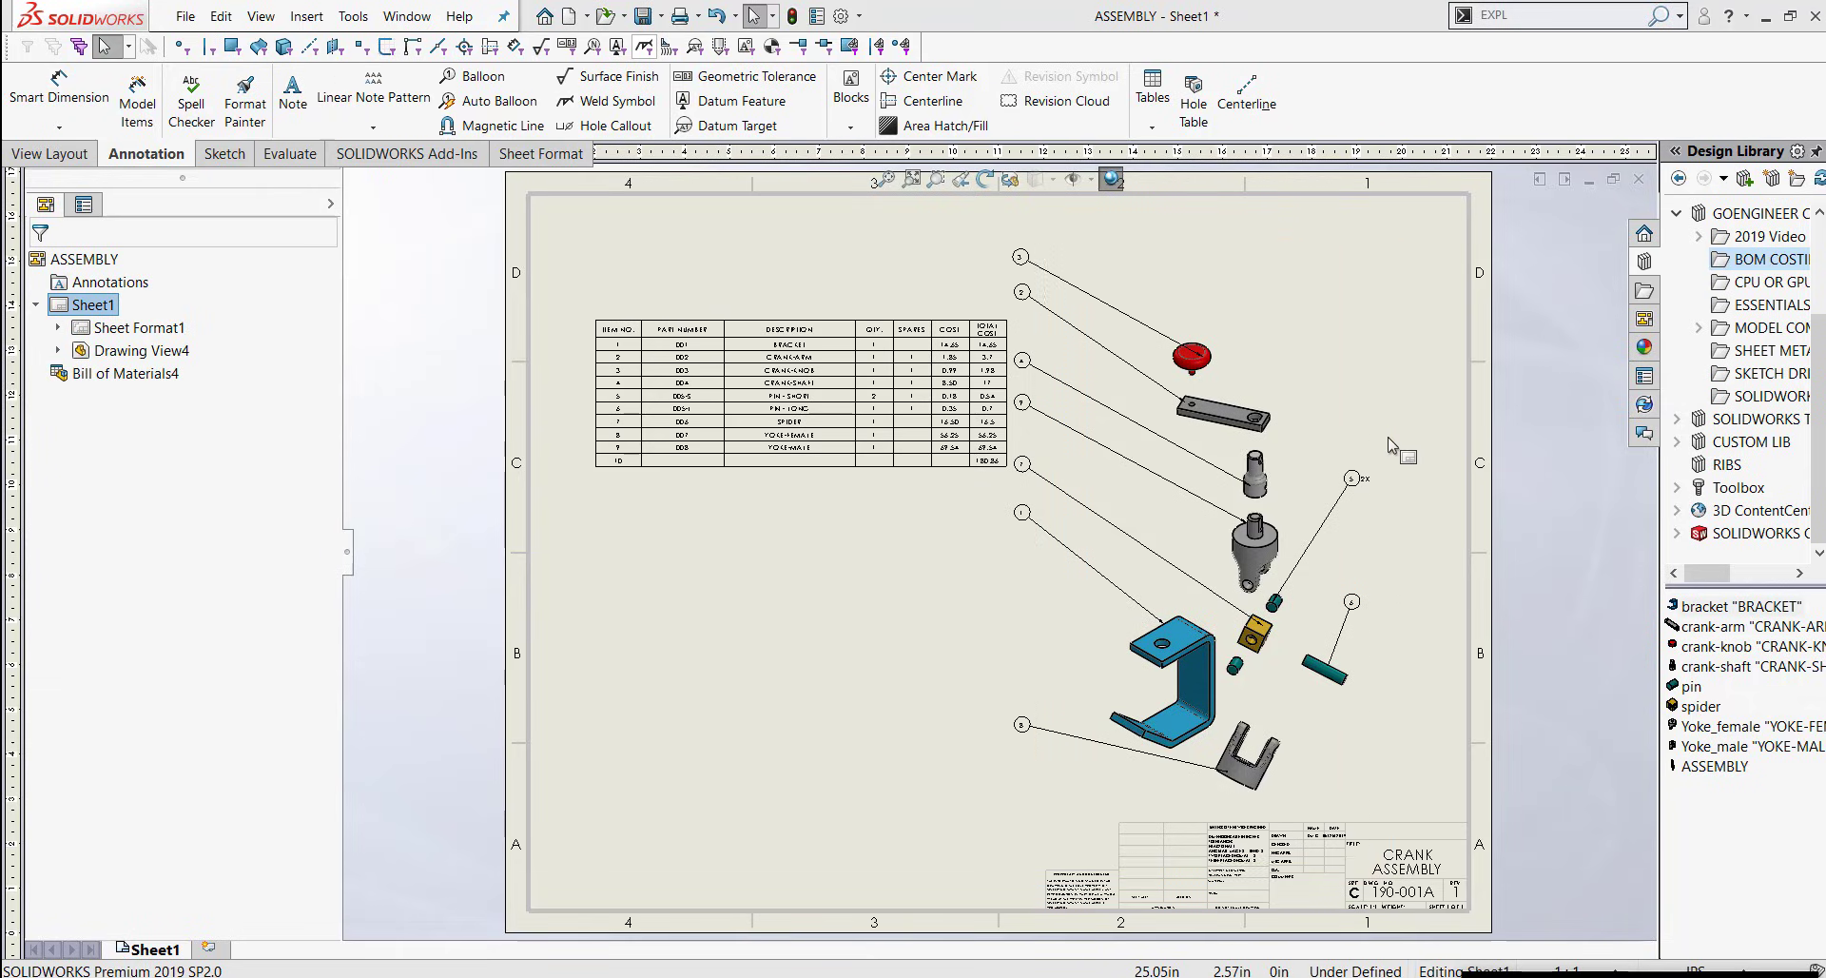
Select and scroll through the existing costed BOM table to inspect it
{"action": "left_click", "coordinate": [744, 354]}
{"action": "scroll", "coordinate": [818, 338], "scroll_direction": "down", "scroll_amount": 3}
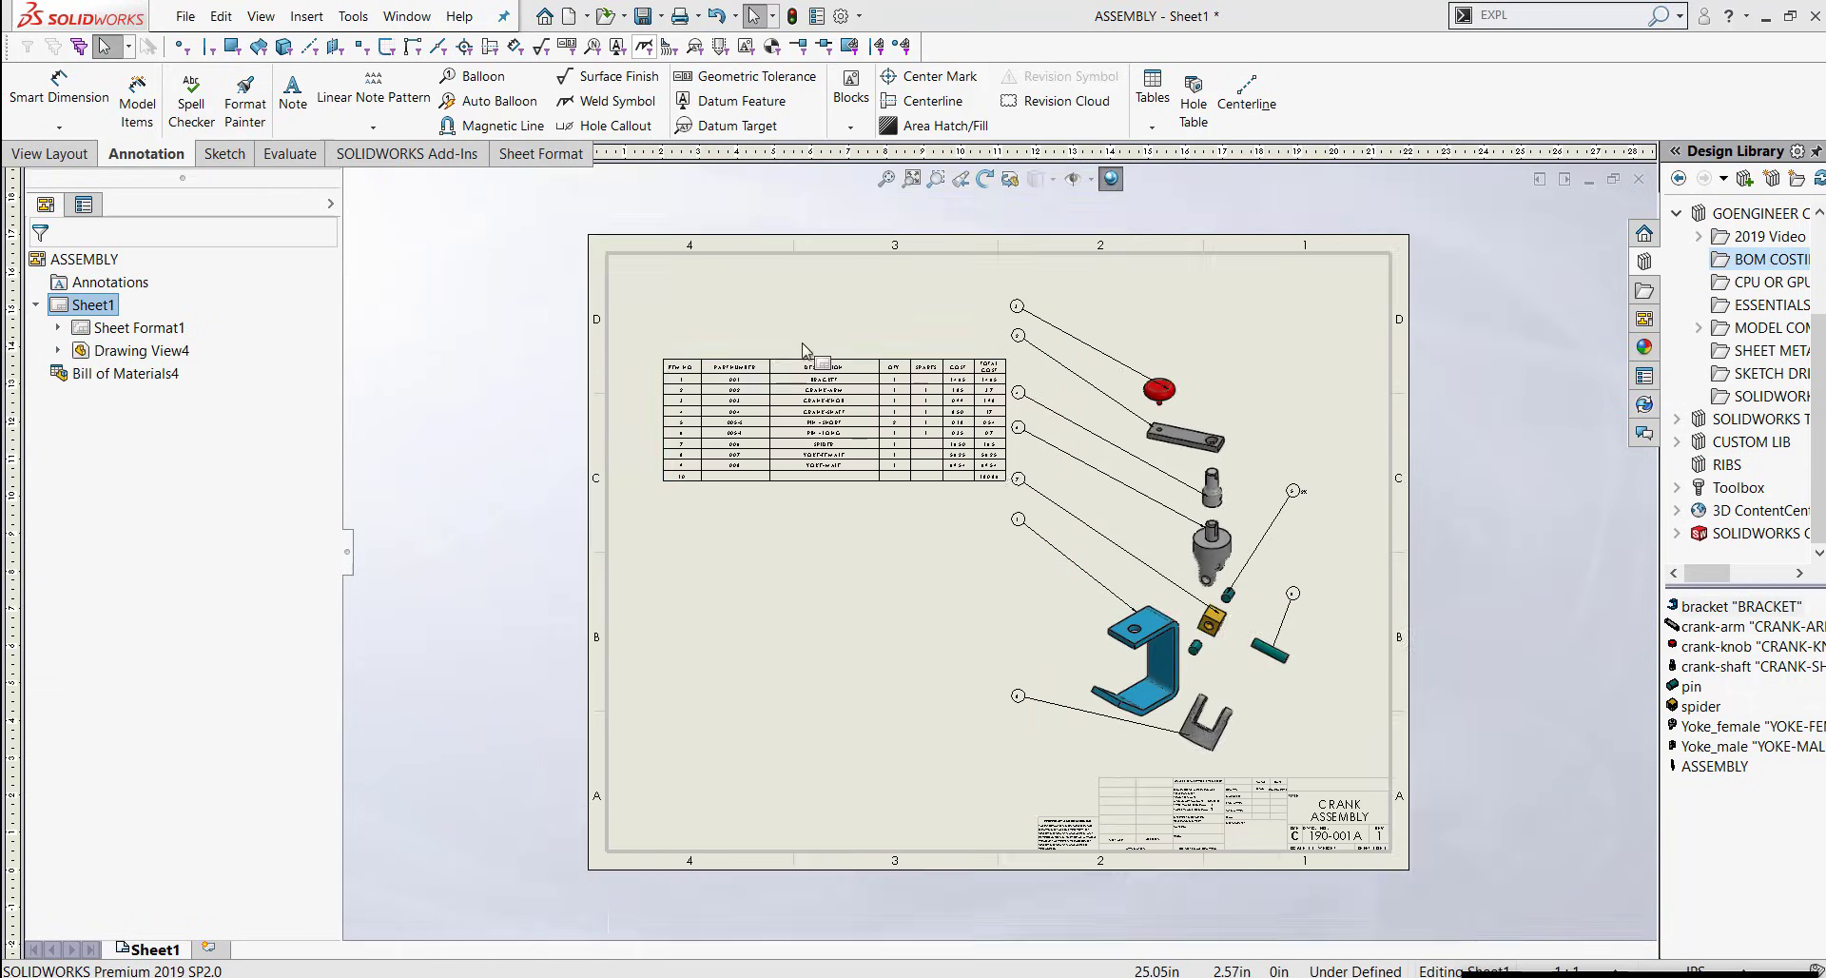
{"action": "scroll", "coordinate": [928, 592], "scroll_direction": "down", "scroll_amount": 3}
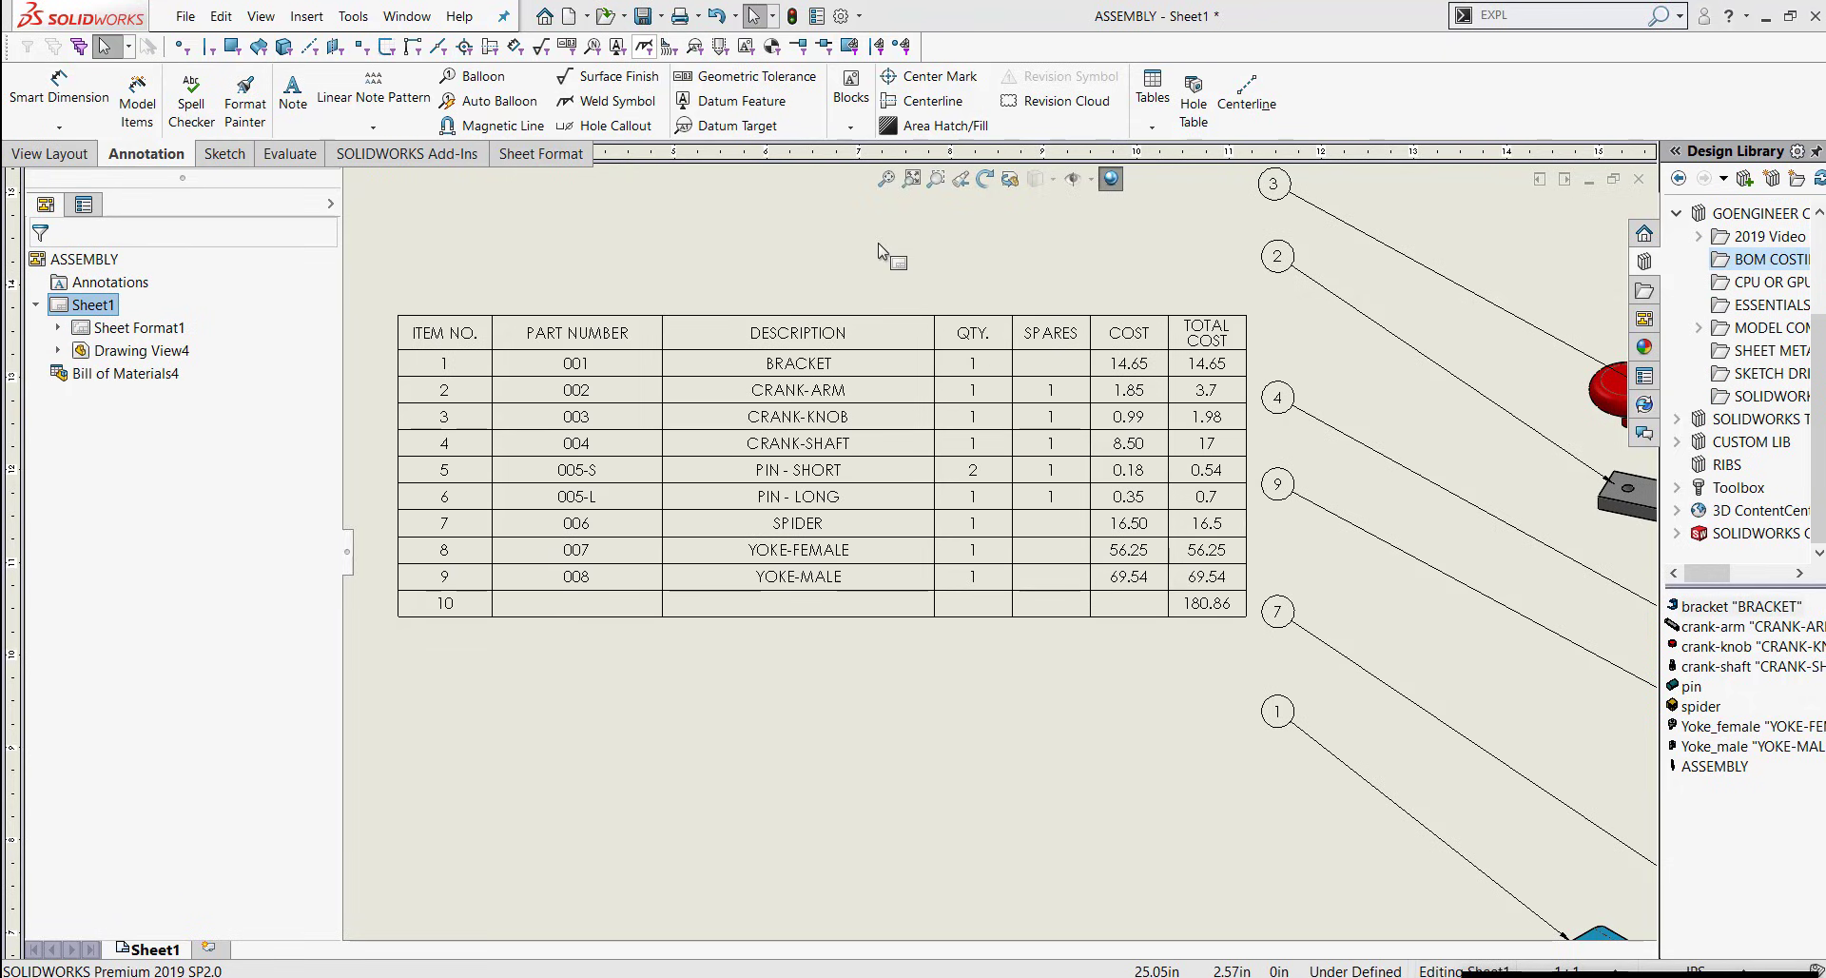
{"action": "left_click", "coordinate": [951, 334]}
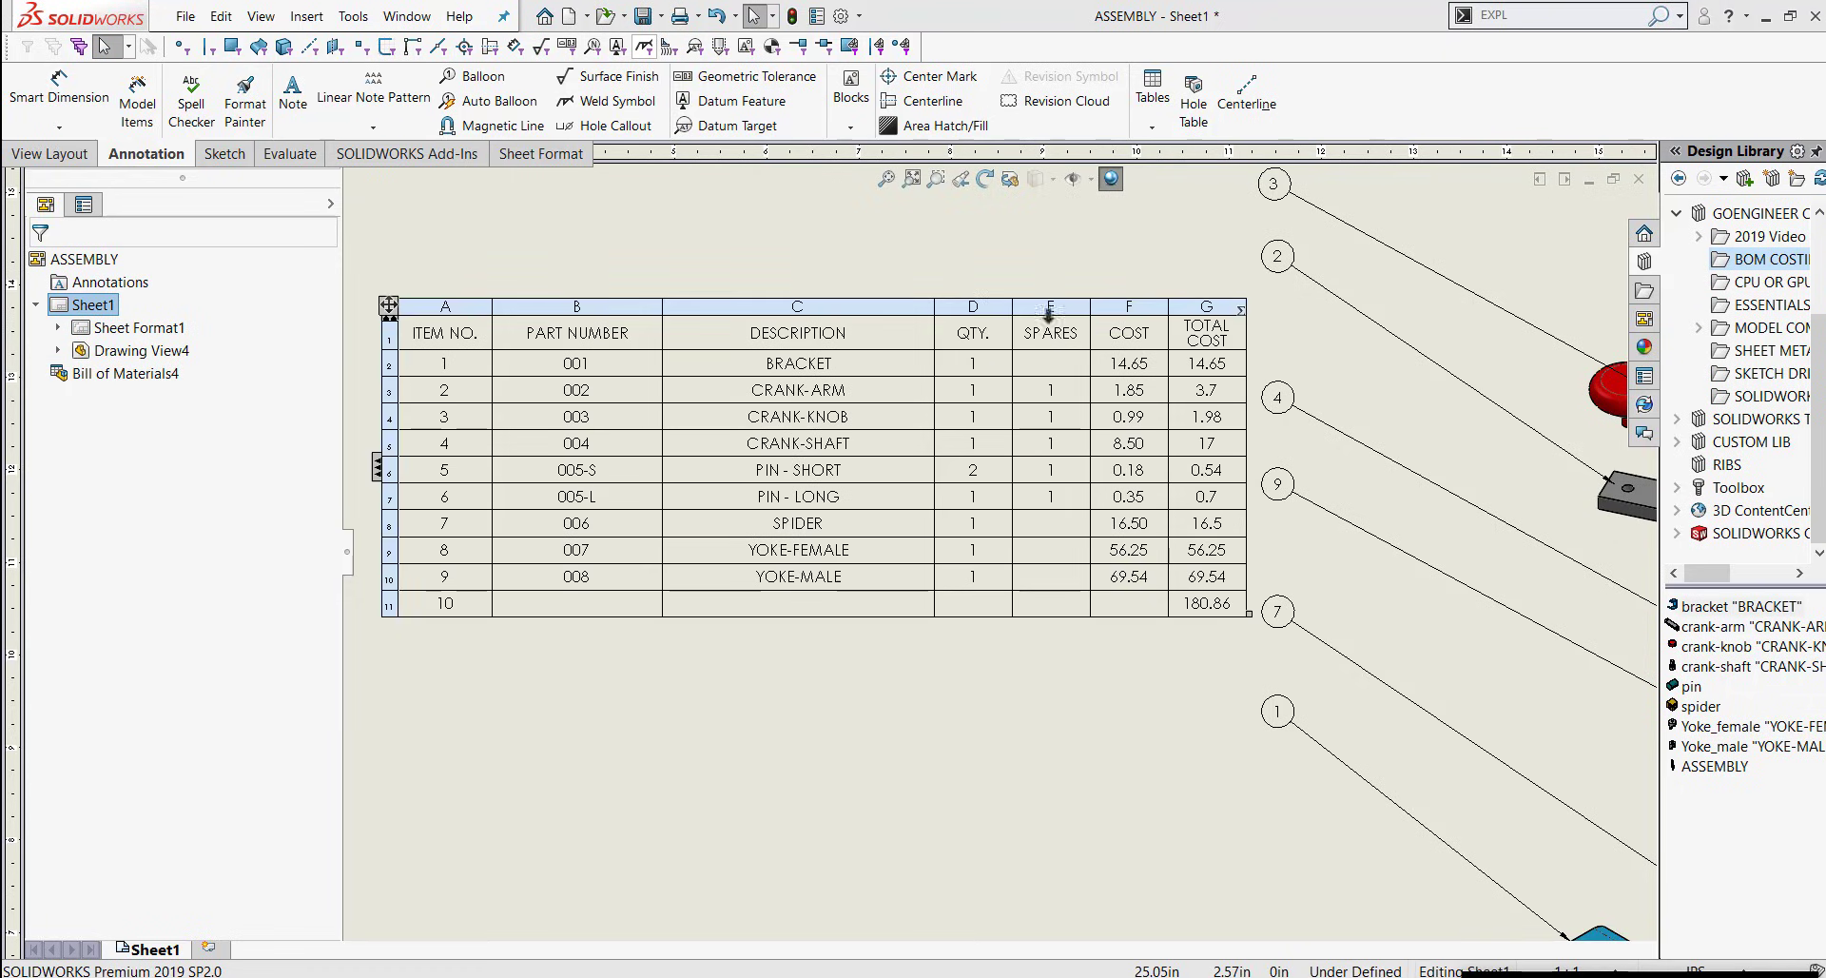
{"action": "left_click", "coordinate": [1040, 262]}
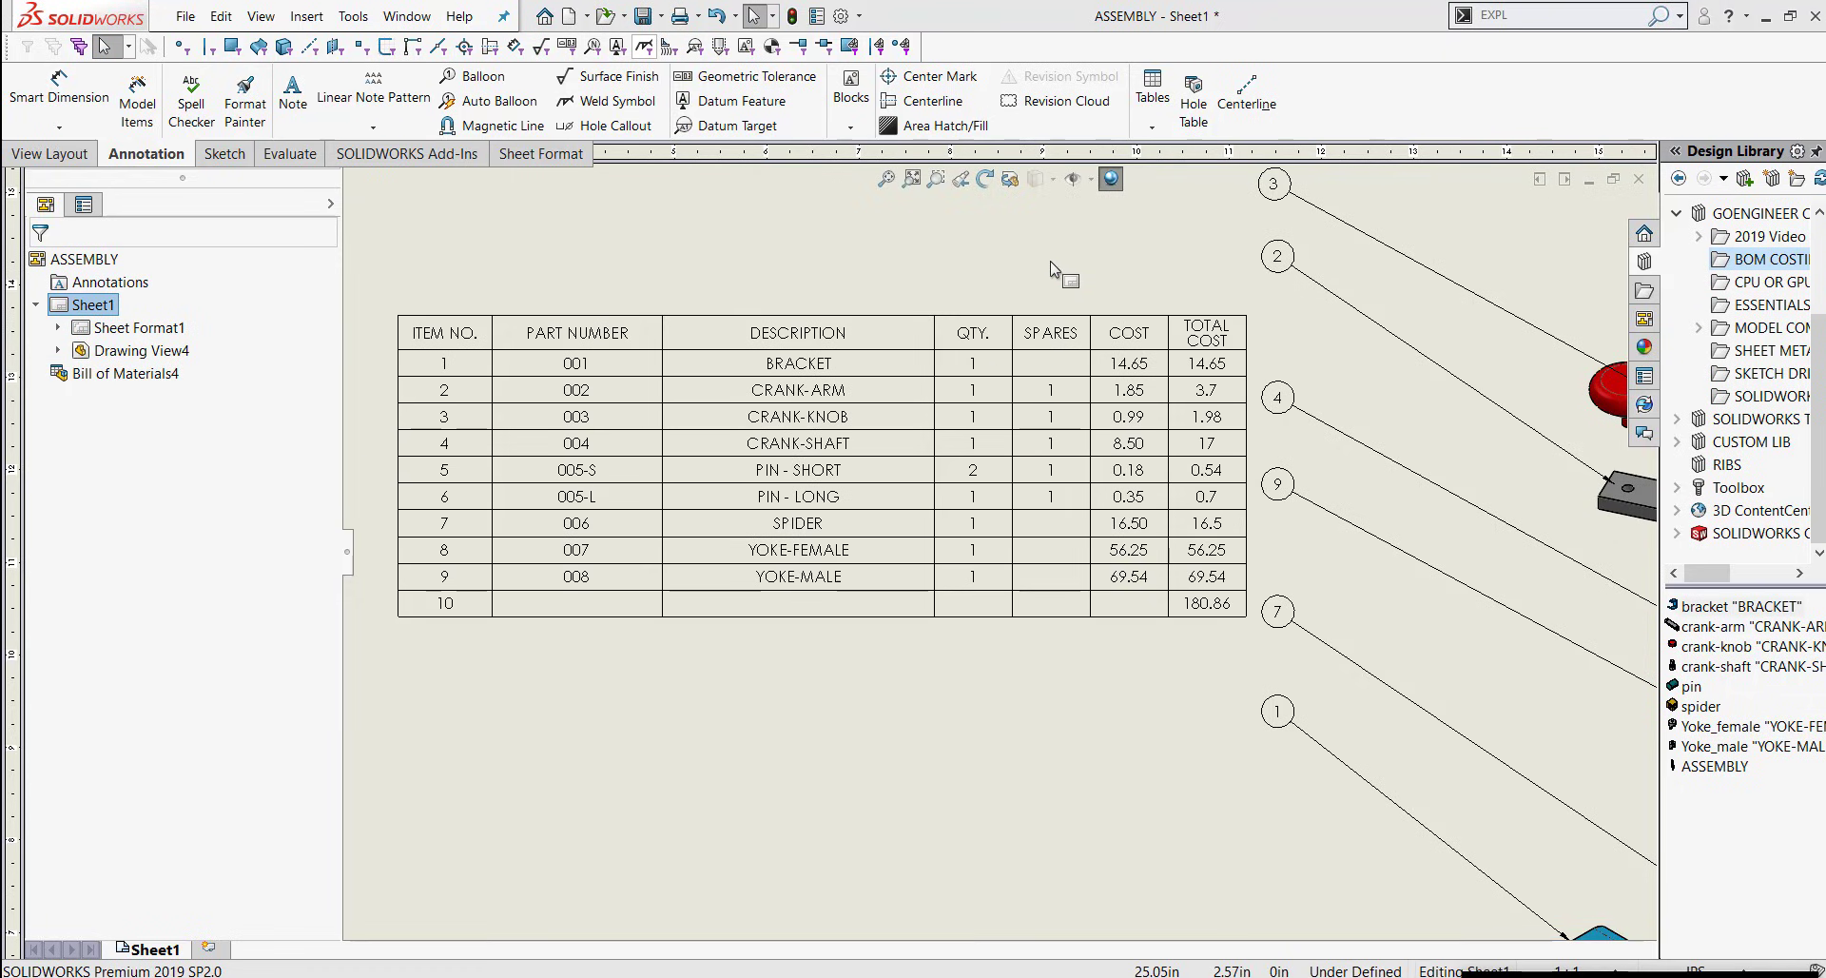
Open the bracket part, review its custom file properties, then close it without saving
{"action": "double_click", "coordinate": [1699, 614]}
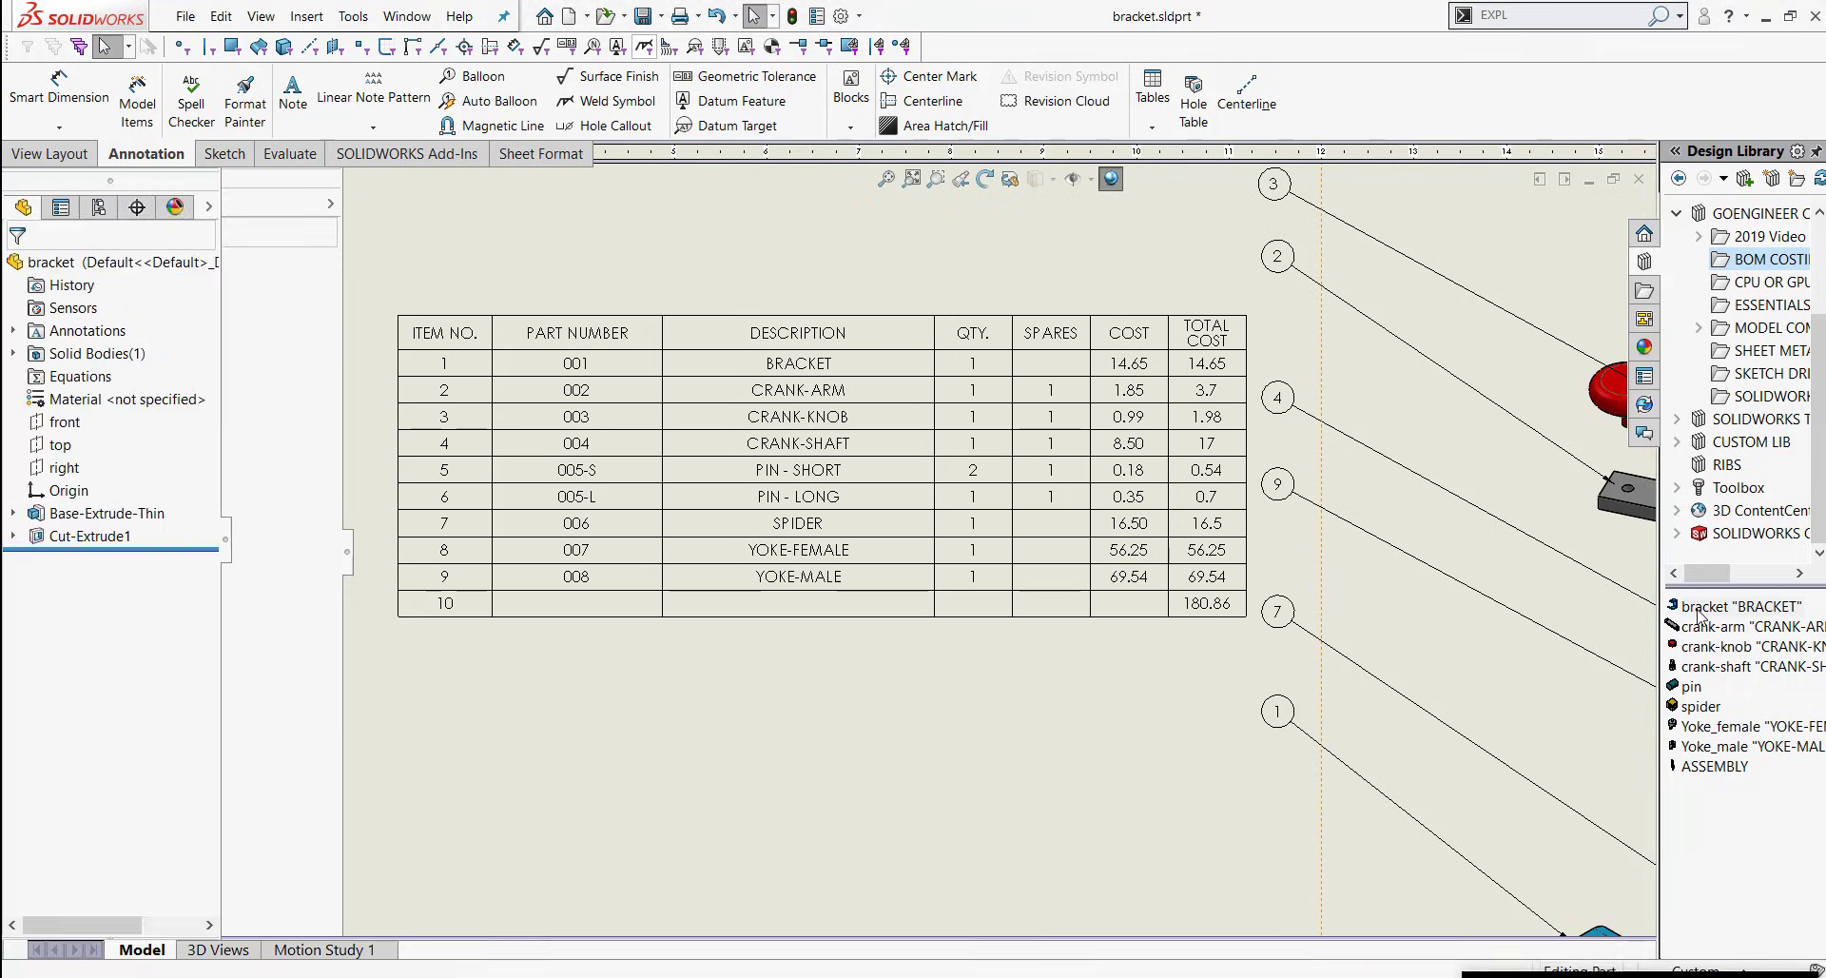
{"action": "left_click", "coordinate": [818, 19]}
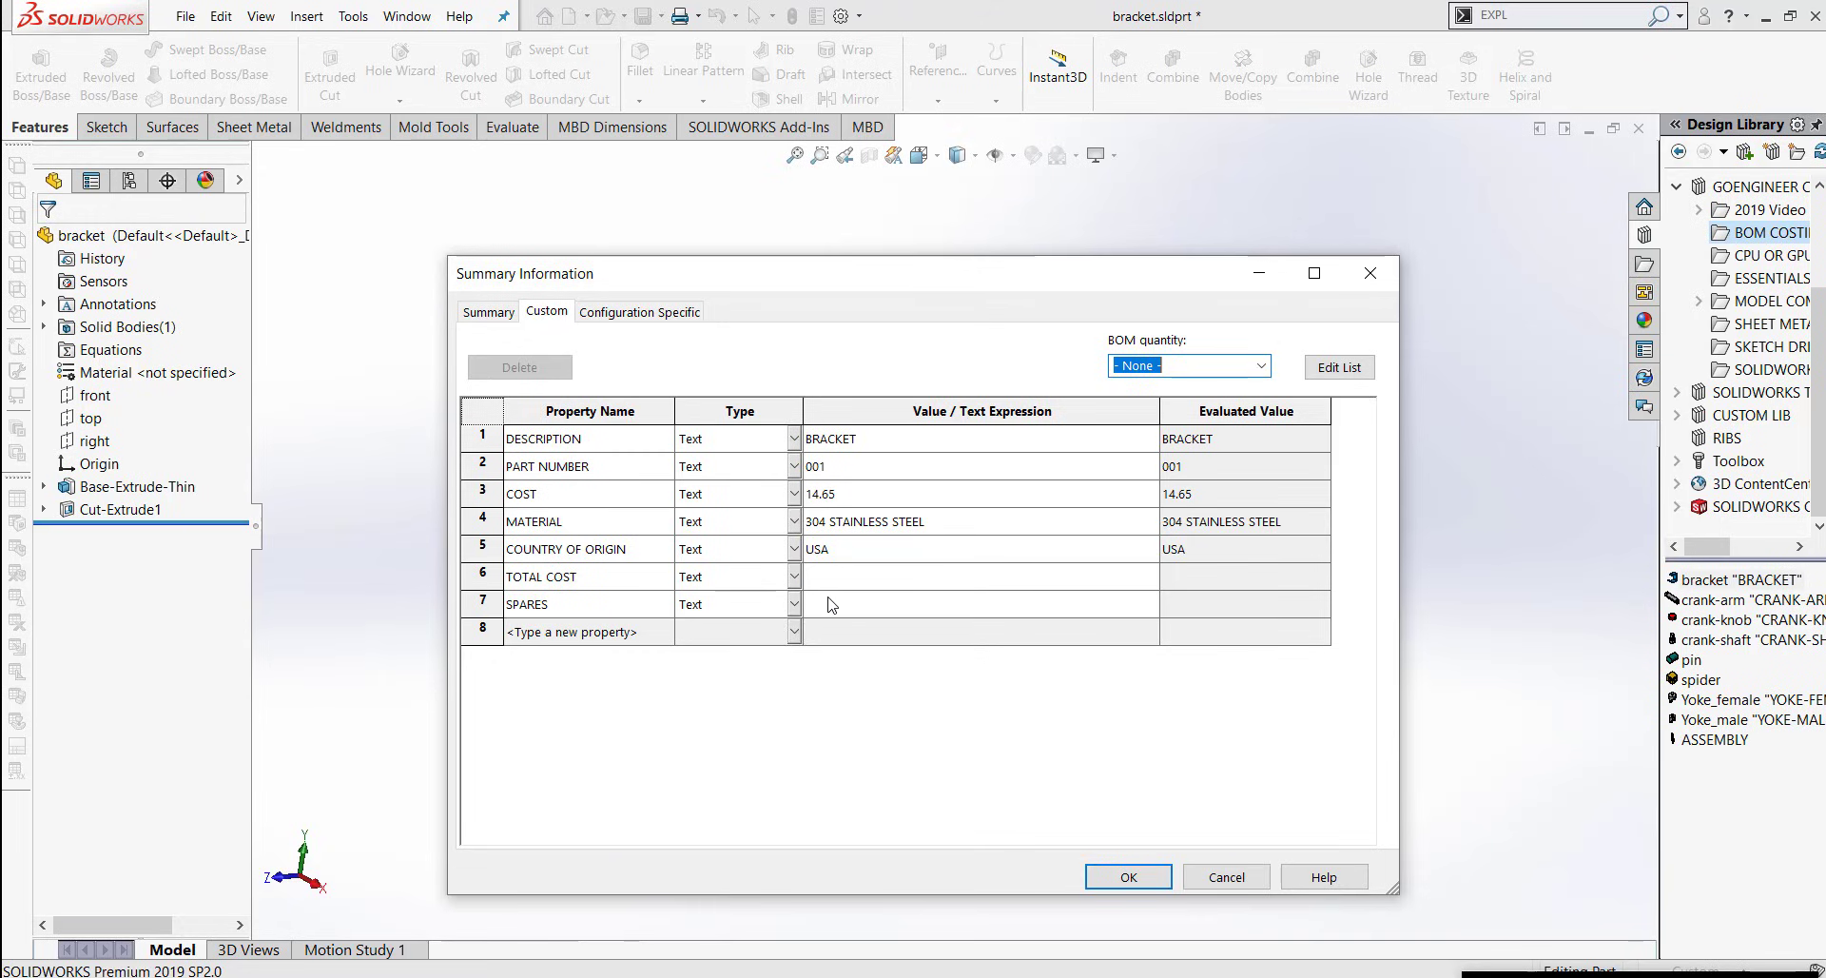
{"action": "left_click", "coordinate": [1127, 876]}
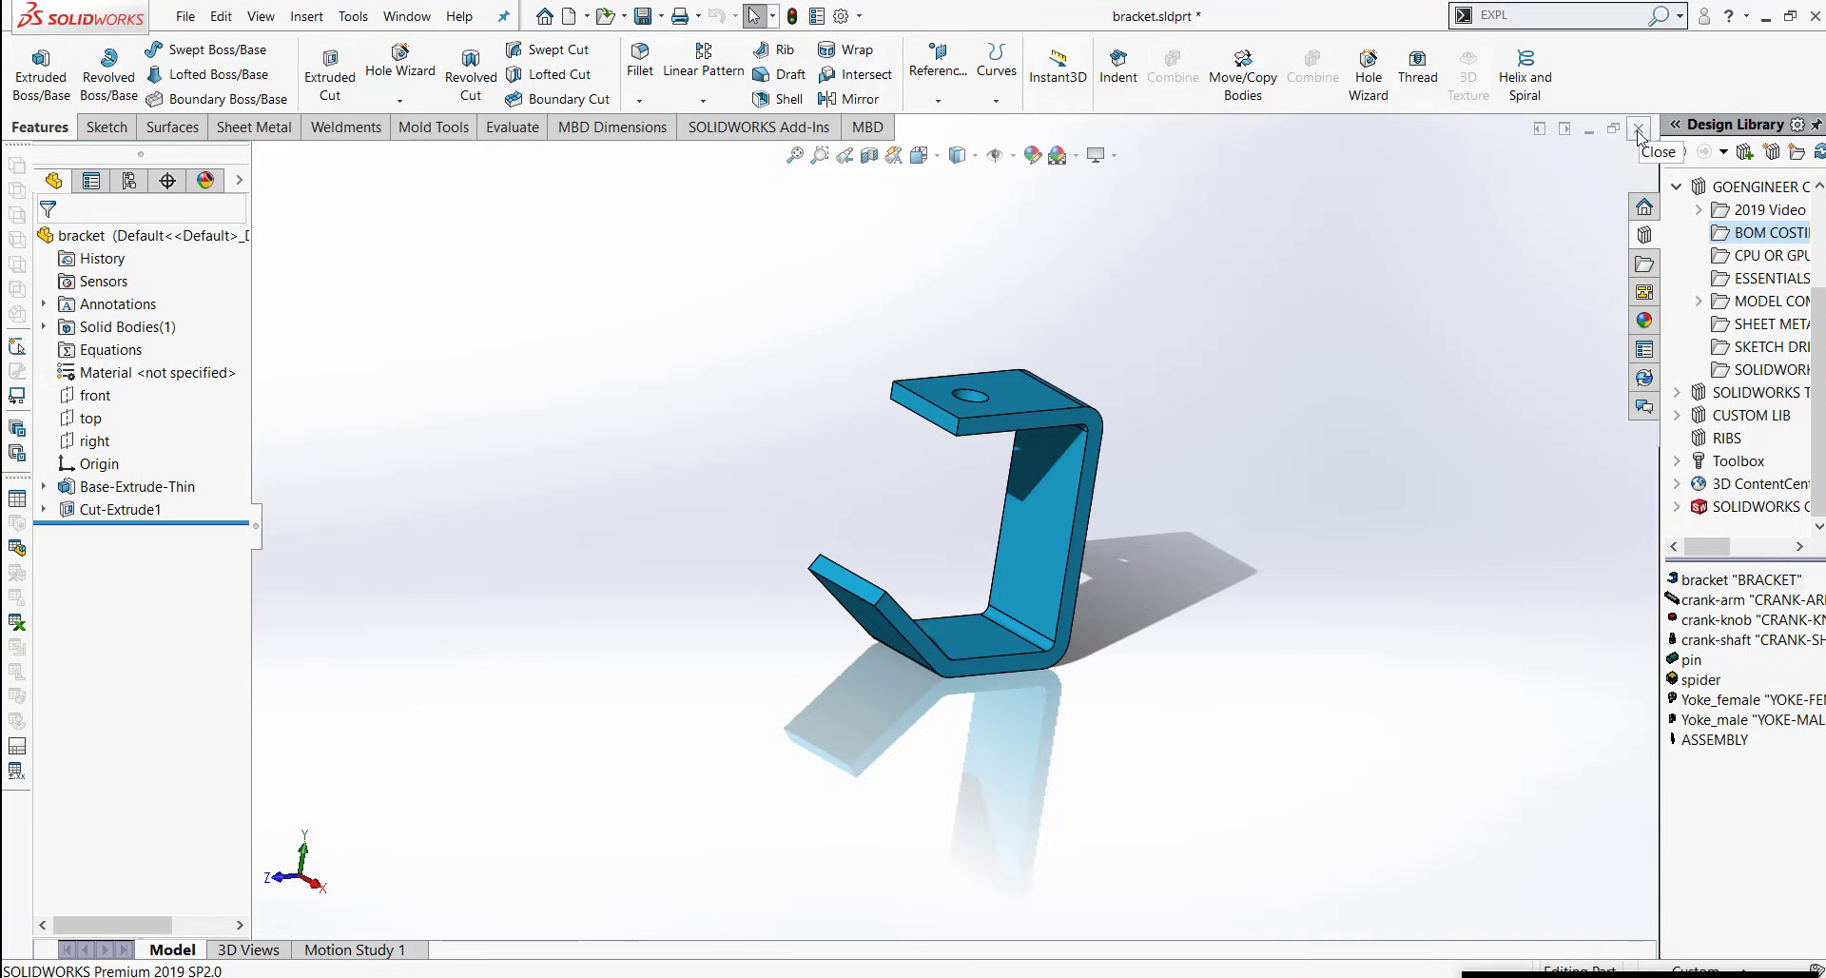
{"action": "left_click", "coordinate": [1638, 127]}
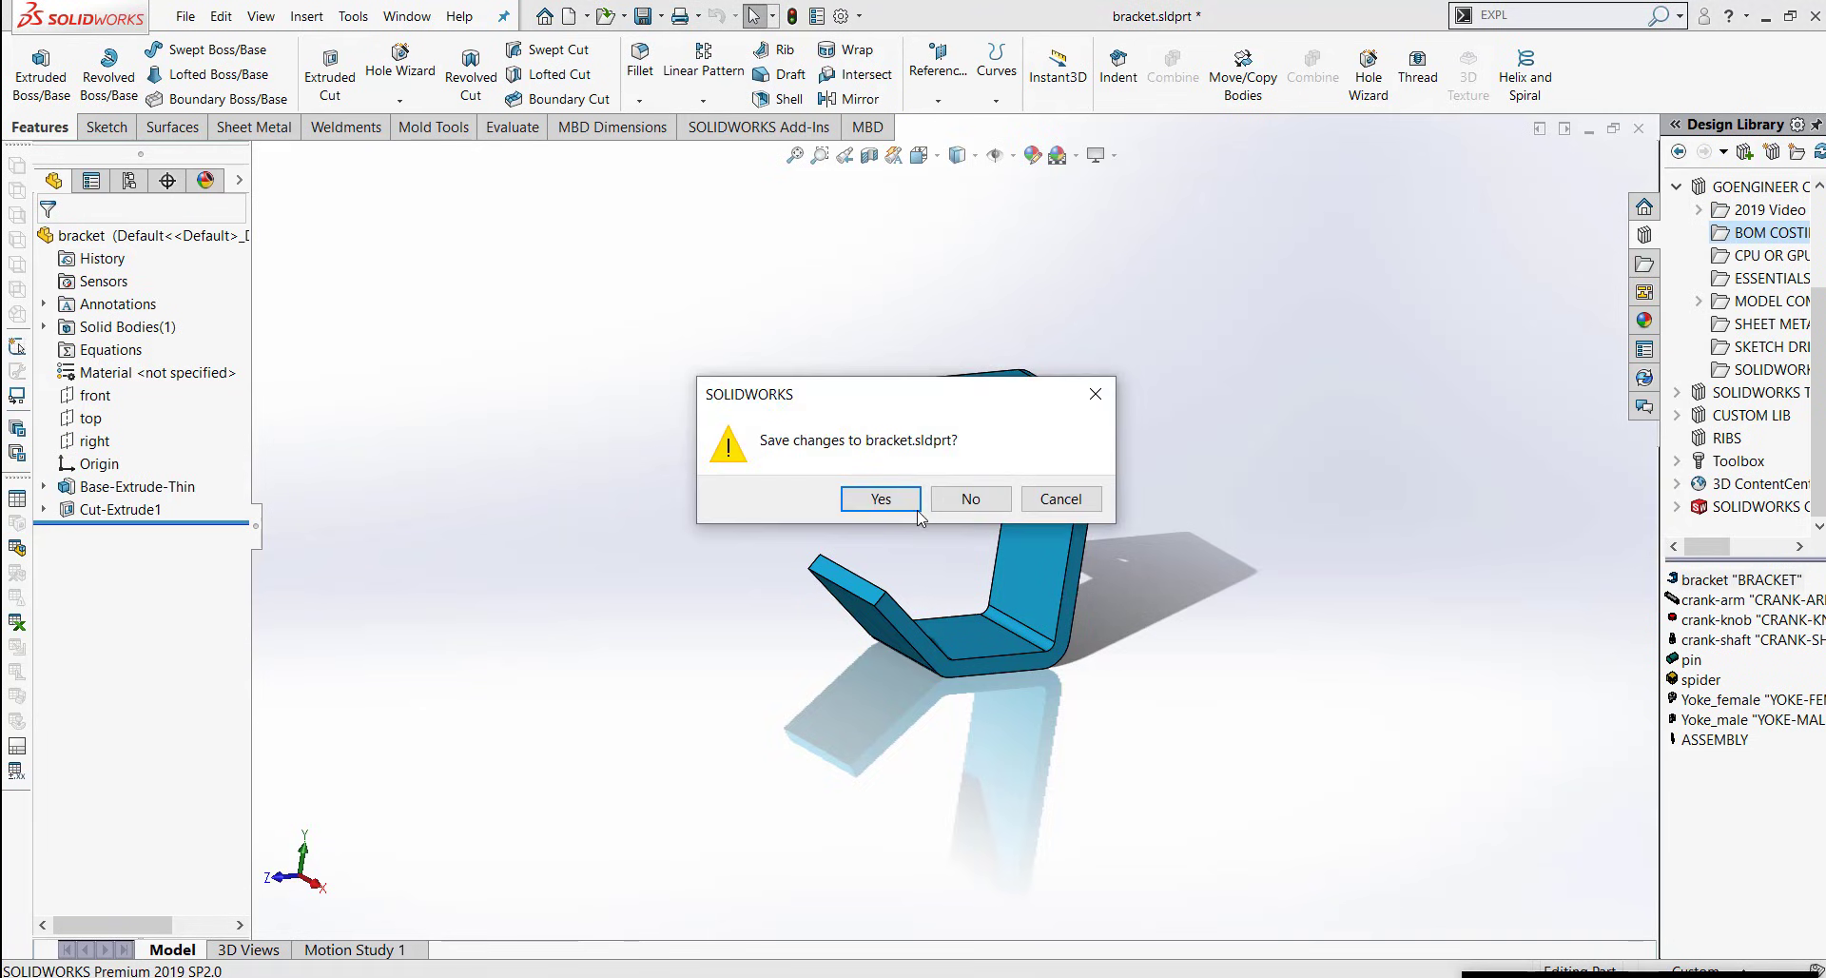
{"action": "left_click", "coordinate": [956, 503]}
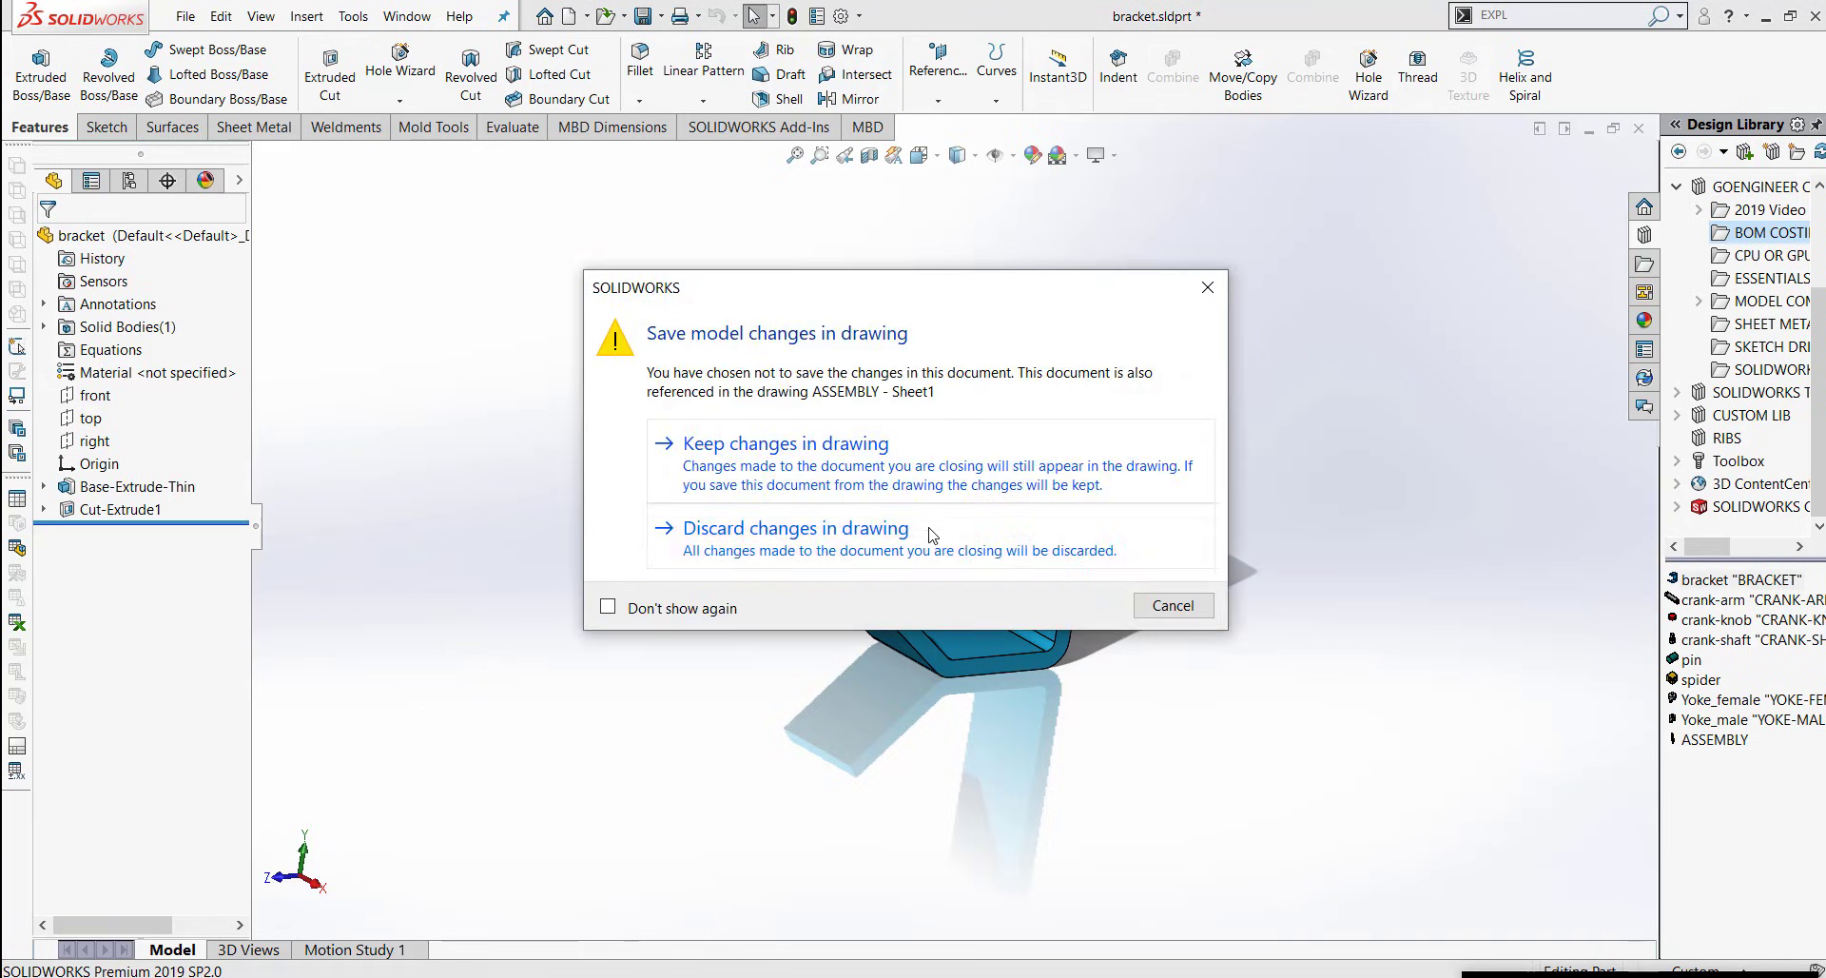
Discard the bracket changes in the drawing and dismiss the update summary
{"action": "left_click", "coordinate": [932, 533]}
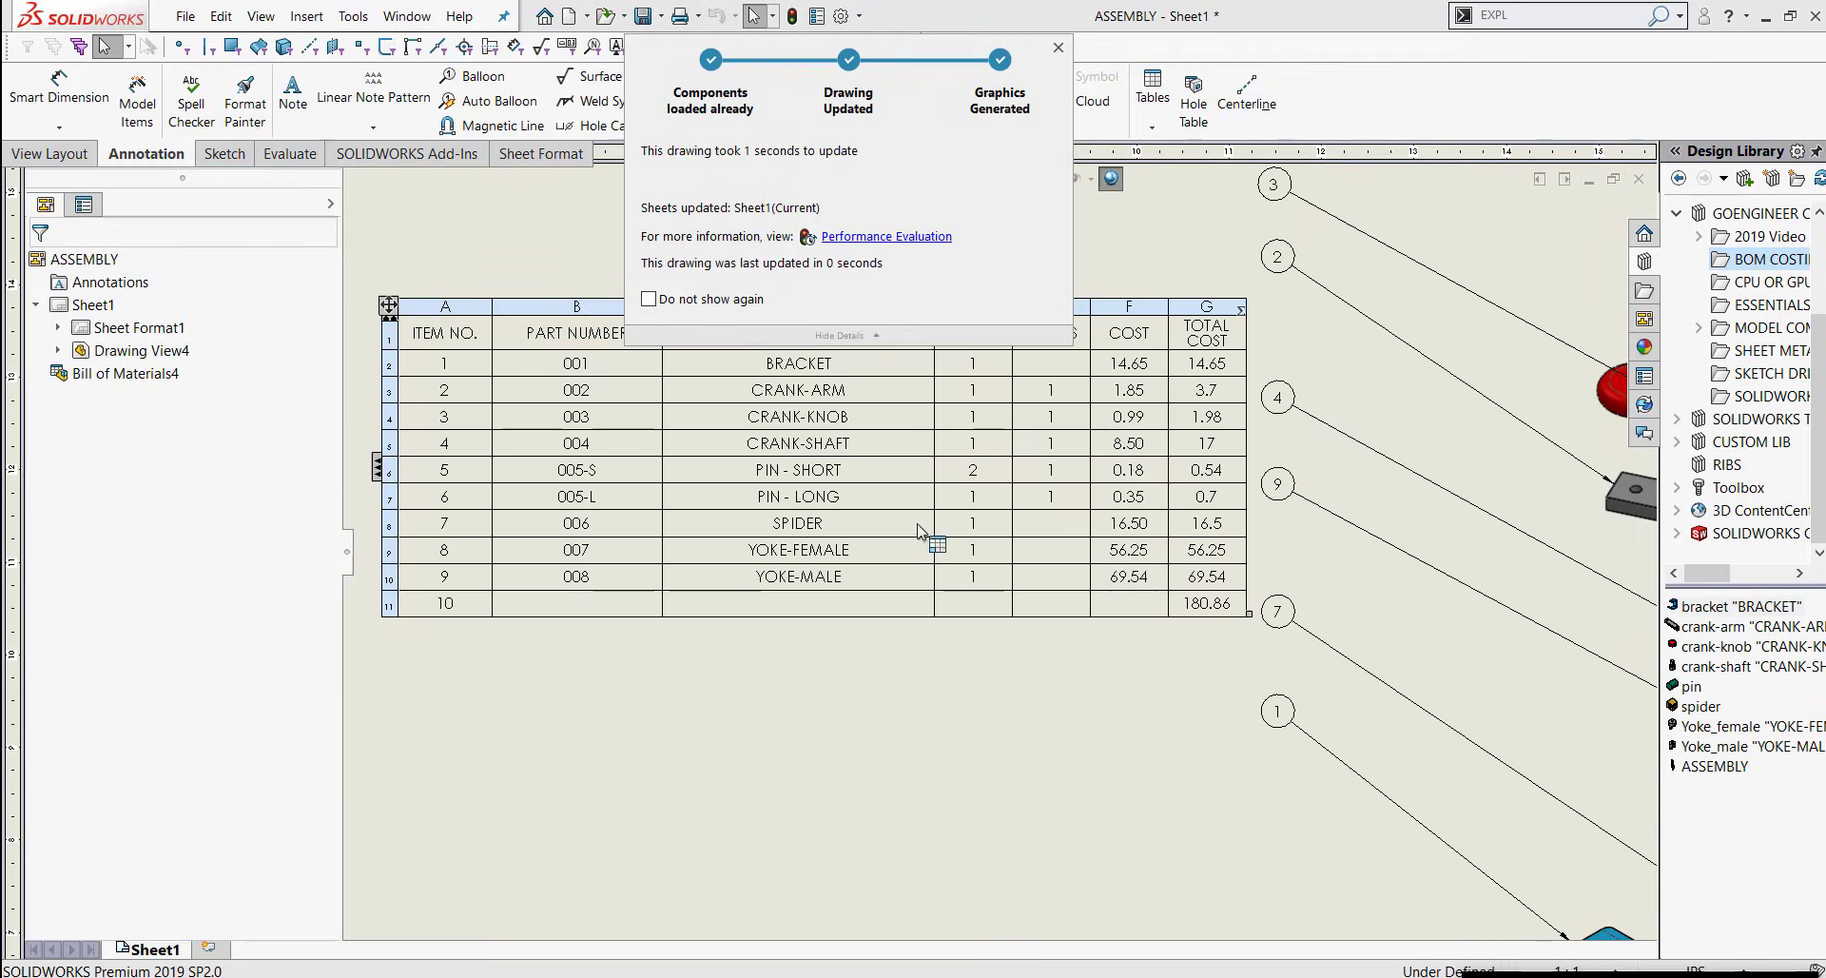
{"action": "left_click", "coordinate": [502, 231]}
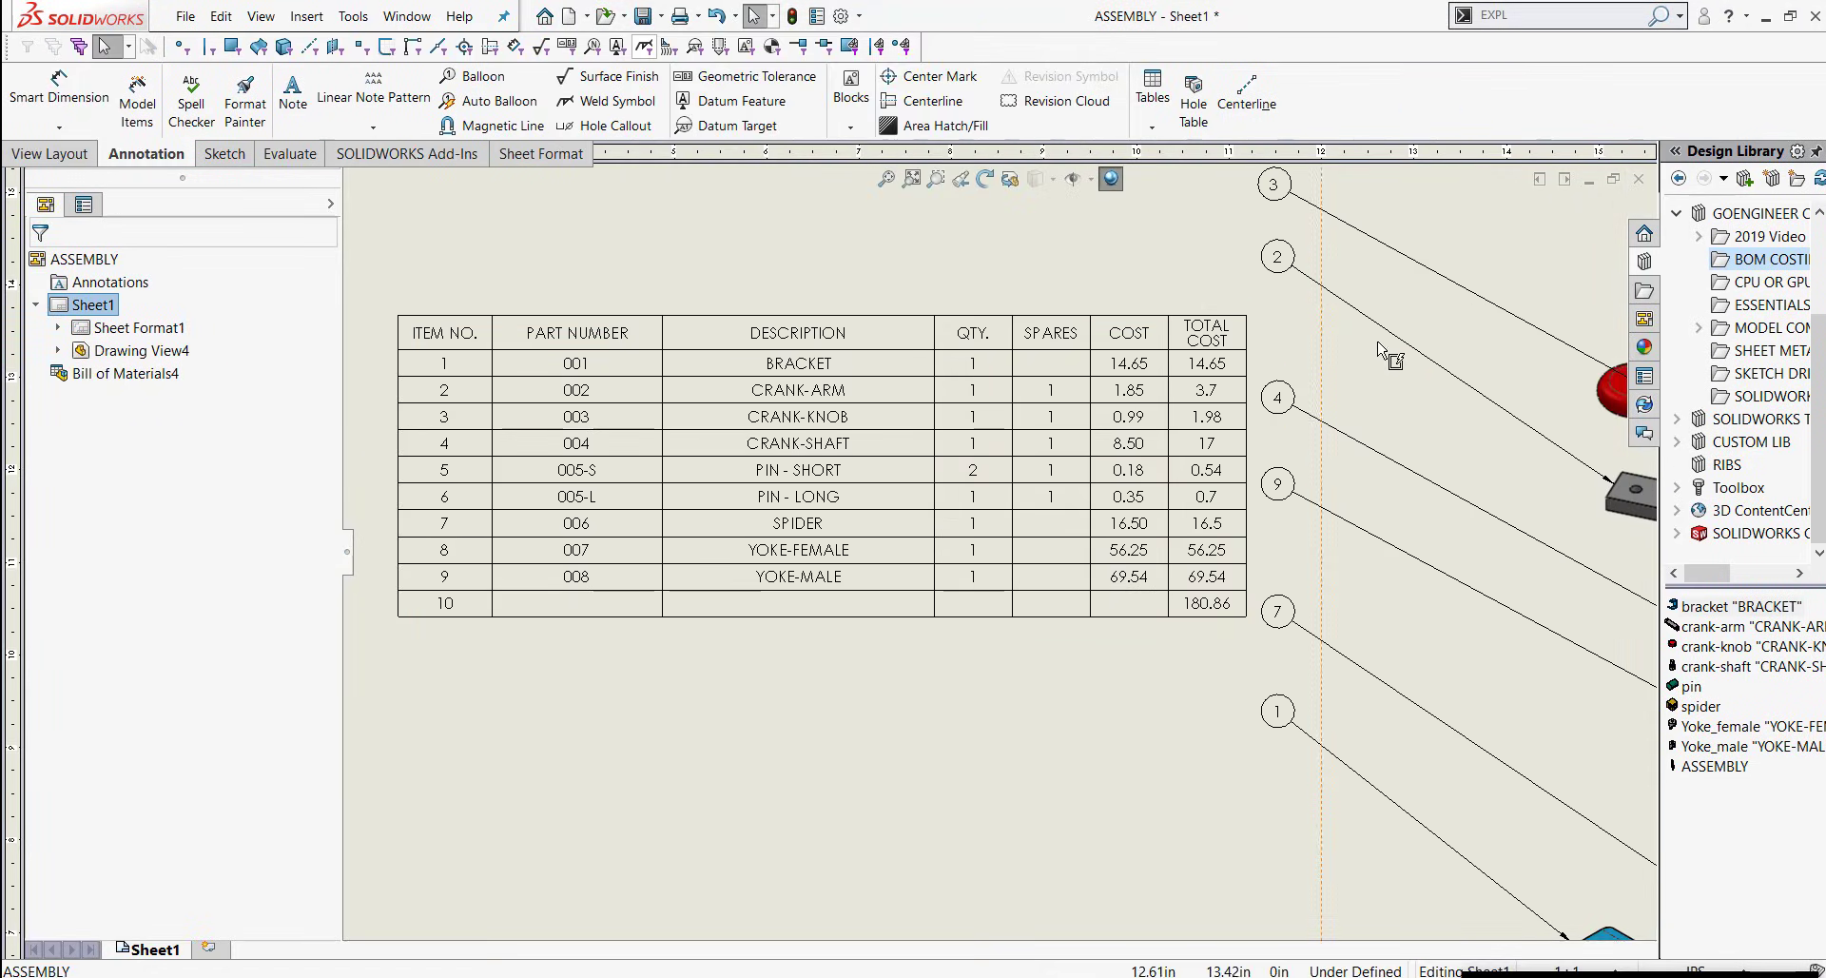
{"action": "scroll", "coordinate": [1004, 570], "scroll_direction": "up", "scroll_amount": 3}
{"action": "scroll", "coordinate": [1106, 695], "scroll_direction": "up", "scroll_amount": 1}
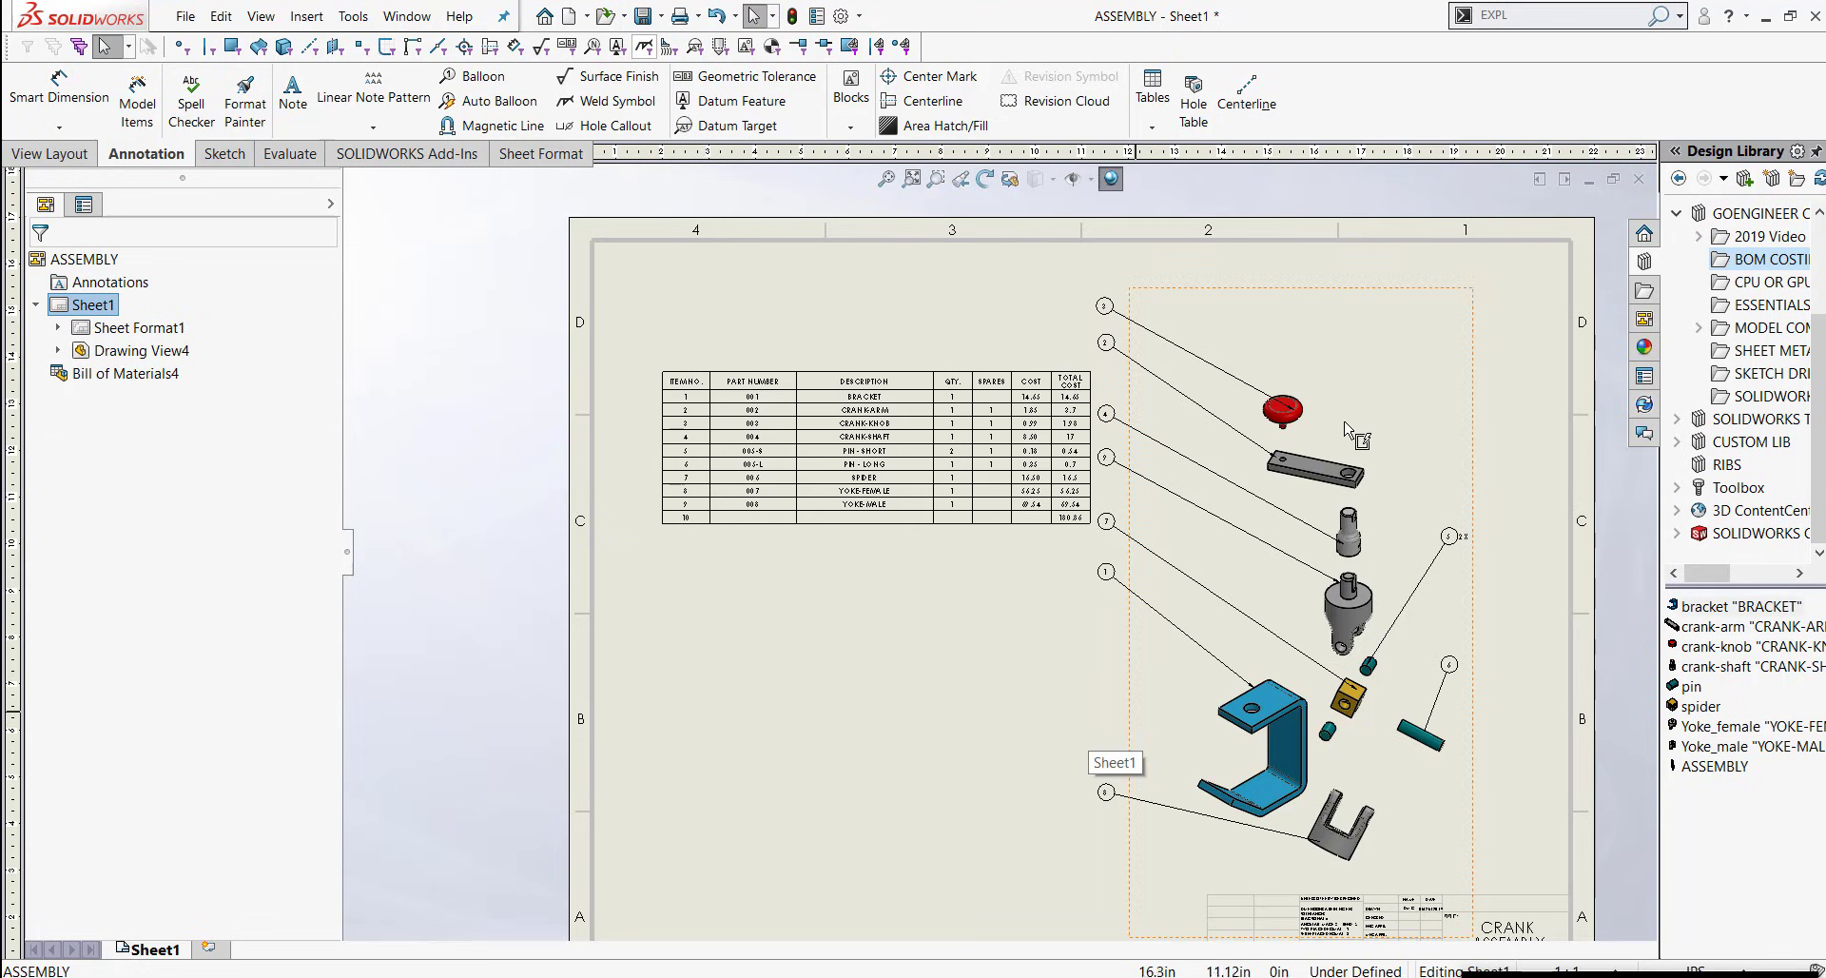
Delete the entire BOM table, then select the exploded Drawing View4
{"action": "left_click", "coordinate": [757, 436]}
{"action": "scroll", "coordinate": [762, 442], "scroll_direction": "down", "scroll_amount": 1}
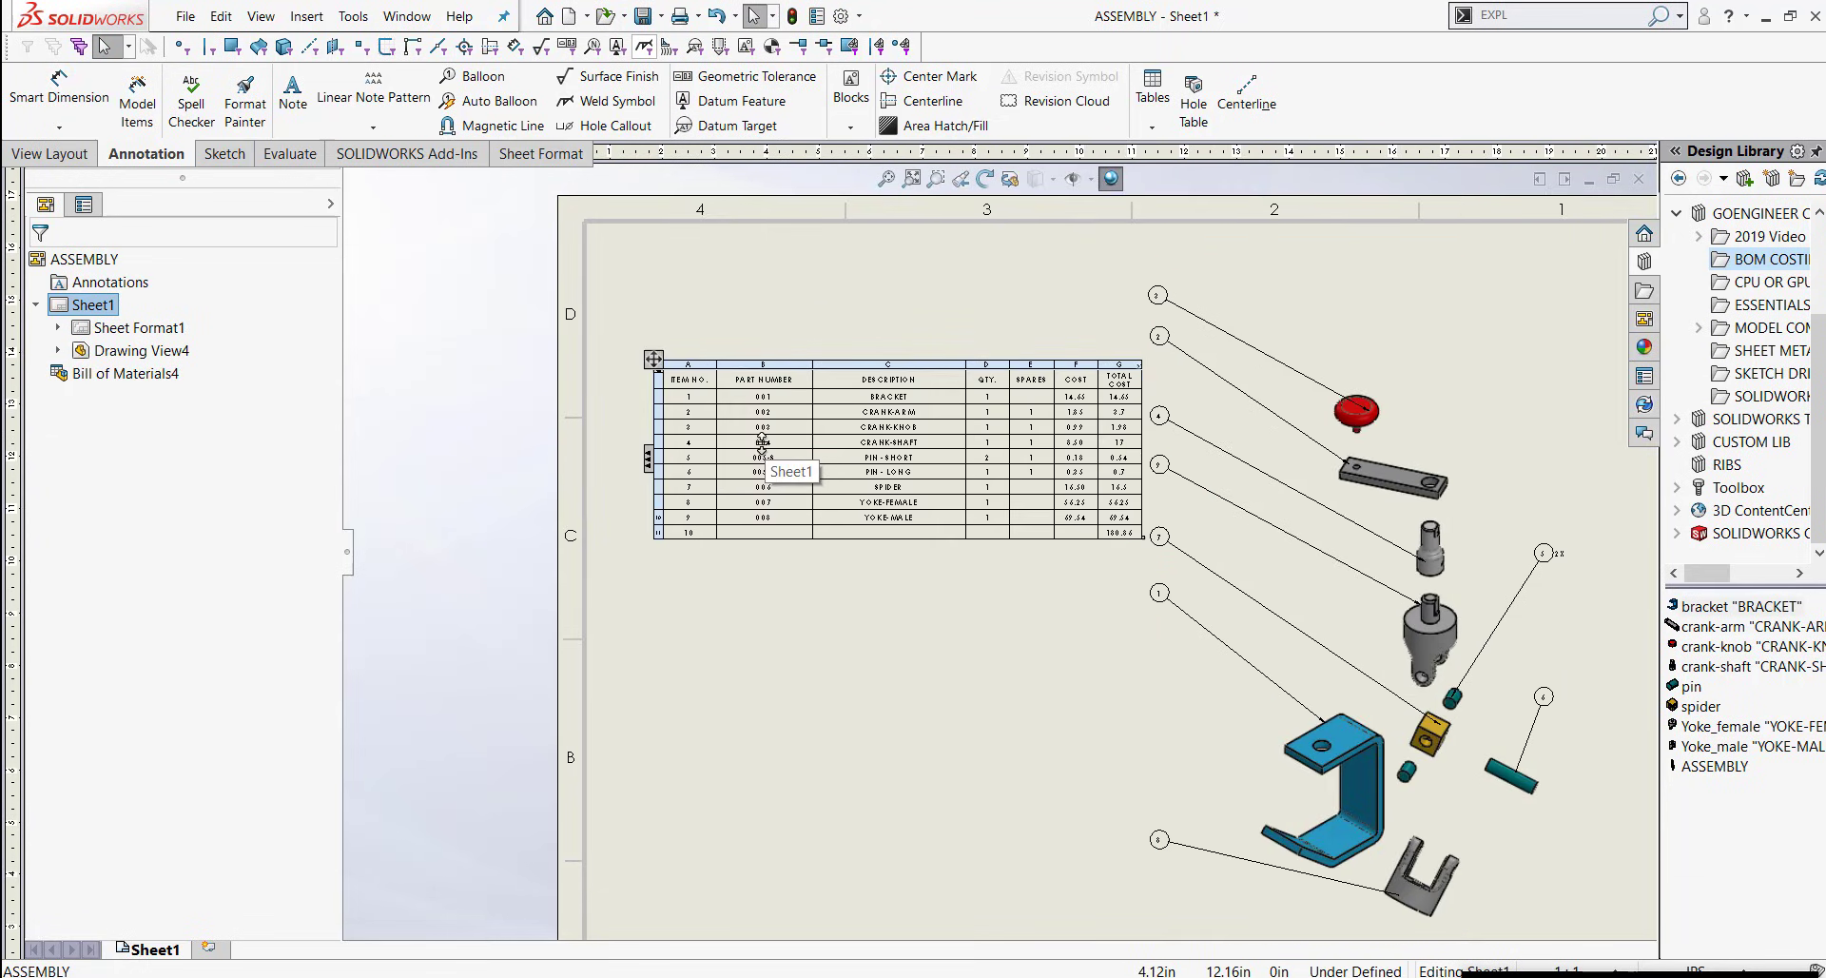
{"action": "left_click", "coordinate": [653, 361]}
{"action": "right_click", "coordinate": [654, 361]}
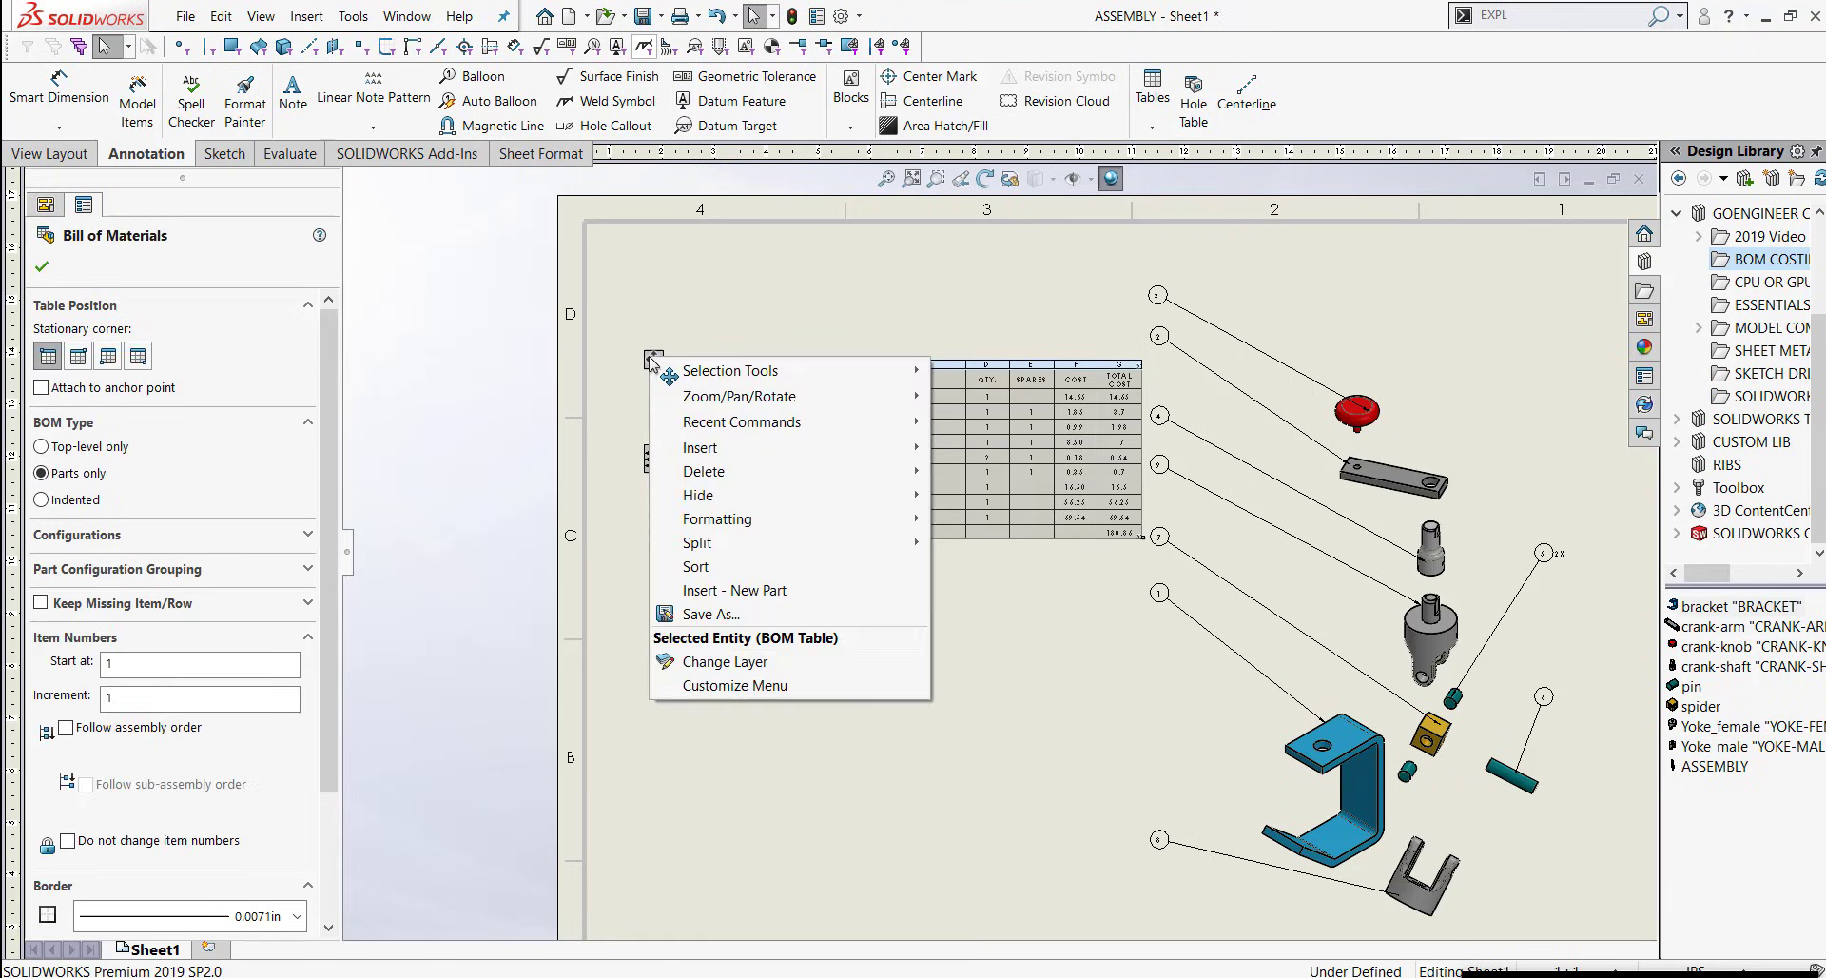
{"action": "mouse_move", "coordinate": [723, 480]}
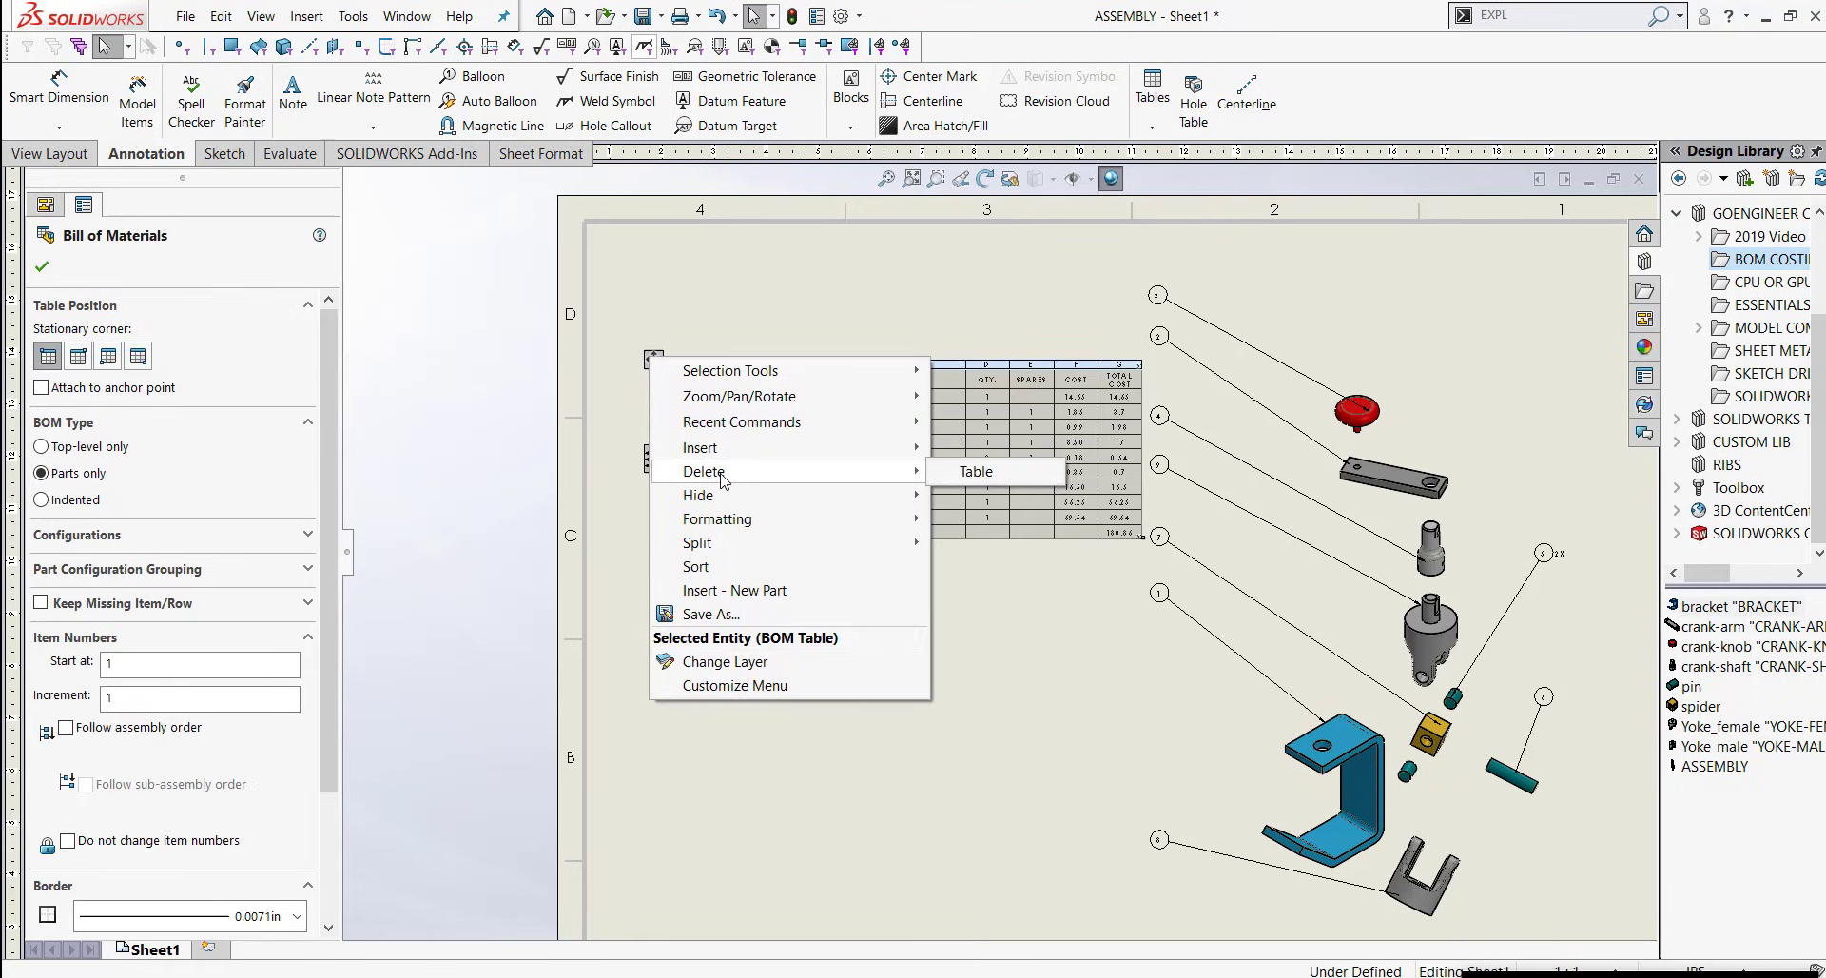
{"action": "left_click", "coordinate": [979, 475]}
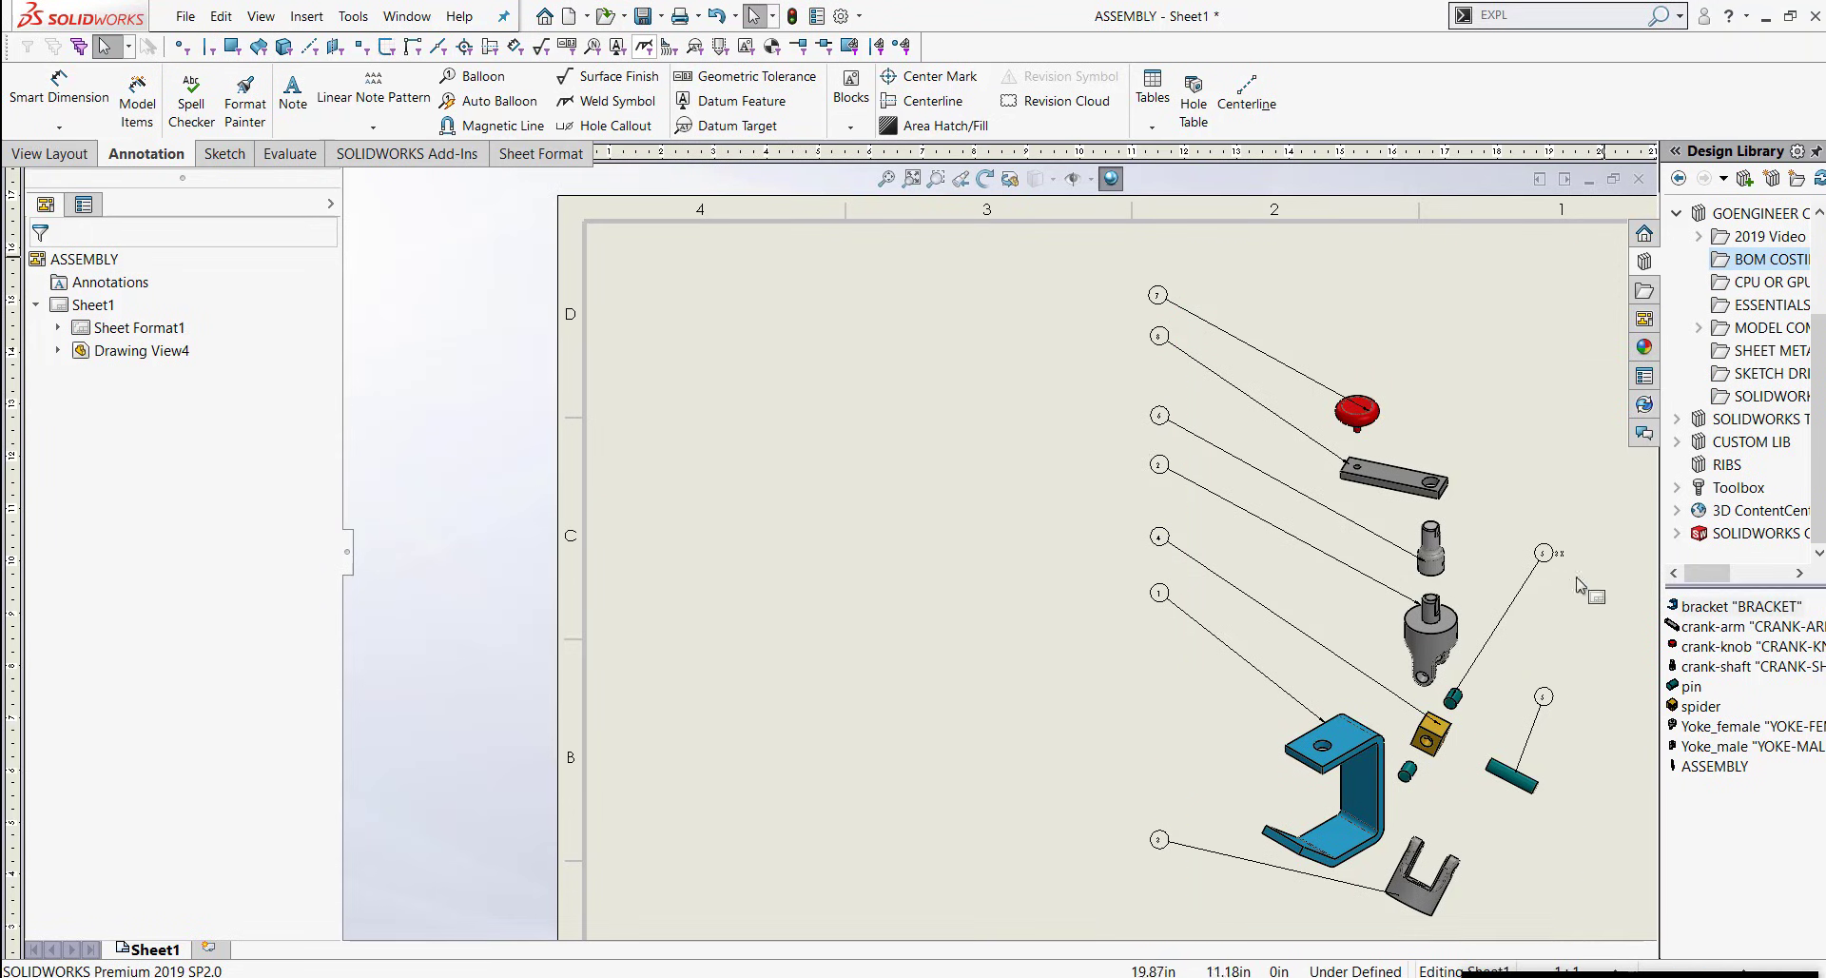
{"action": "left_click", "coordinate": [1435, 337]}
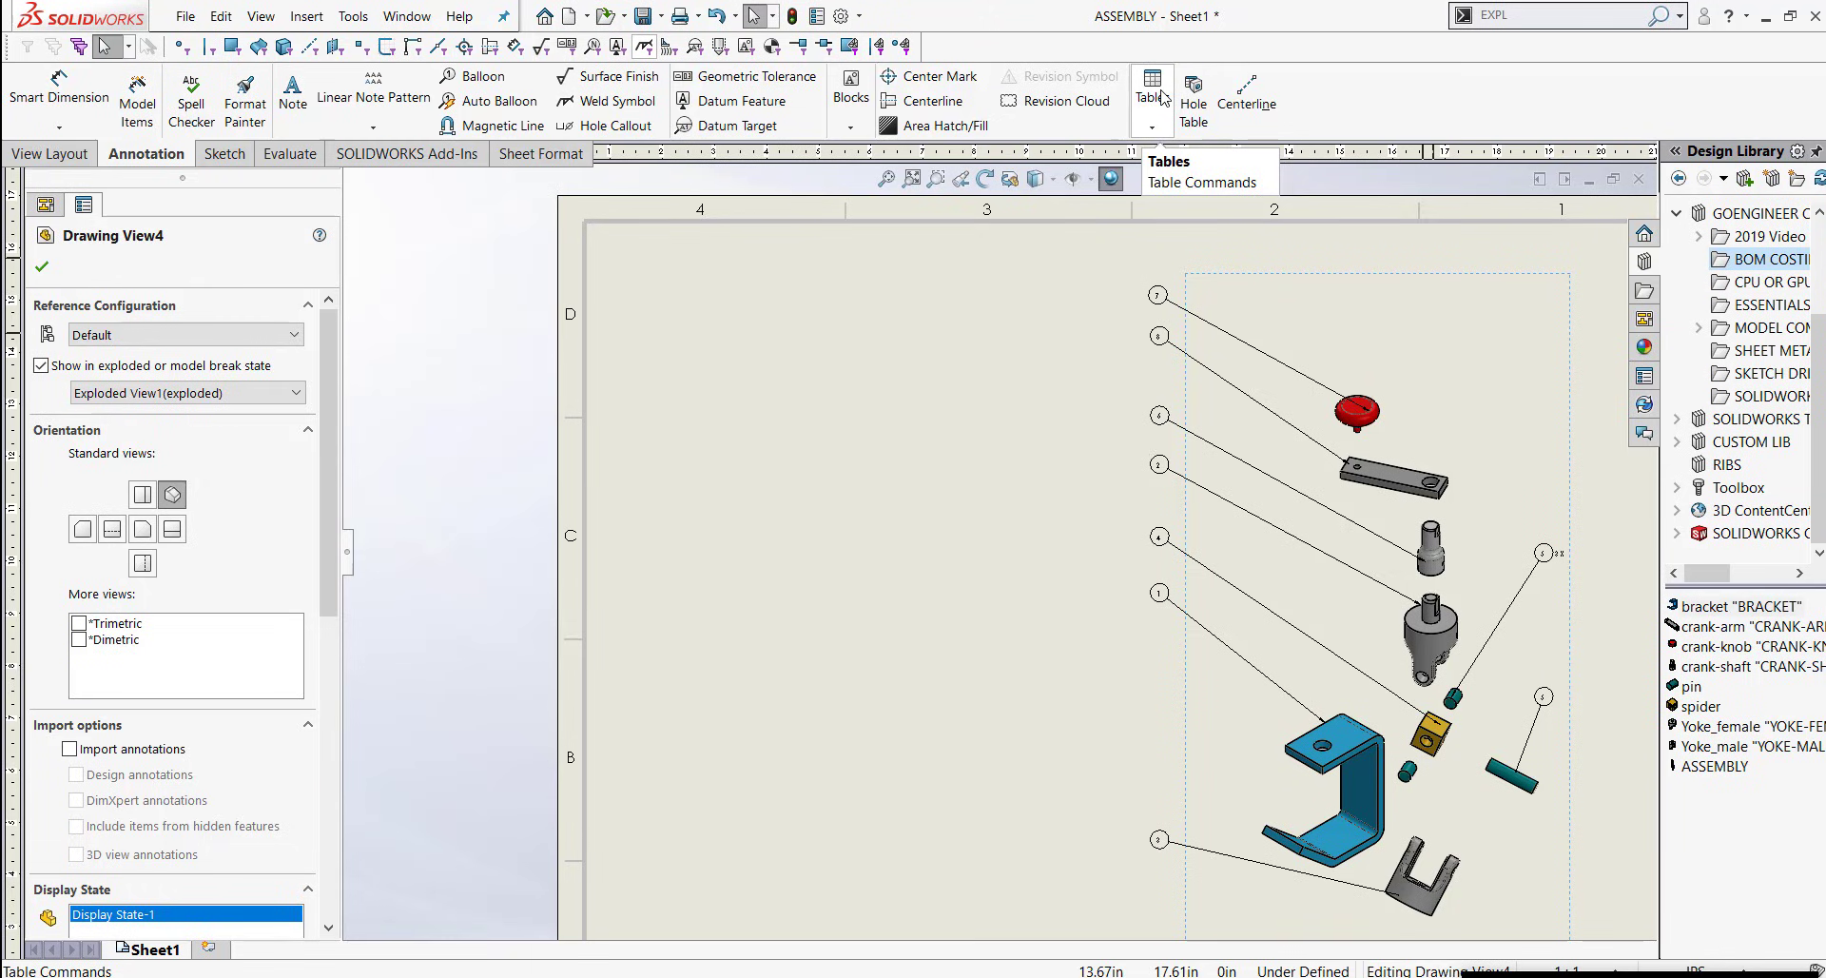
Insert a new Bill of Materials for the exploded view from the Tables list
{"action": "left_click", "coordinate": [1163, 96]}
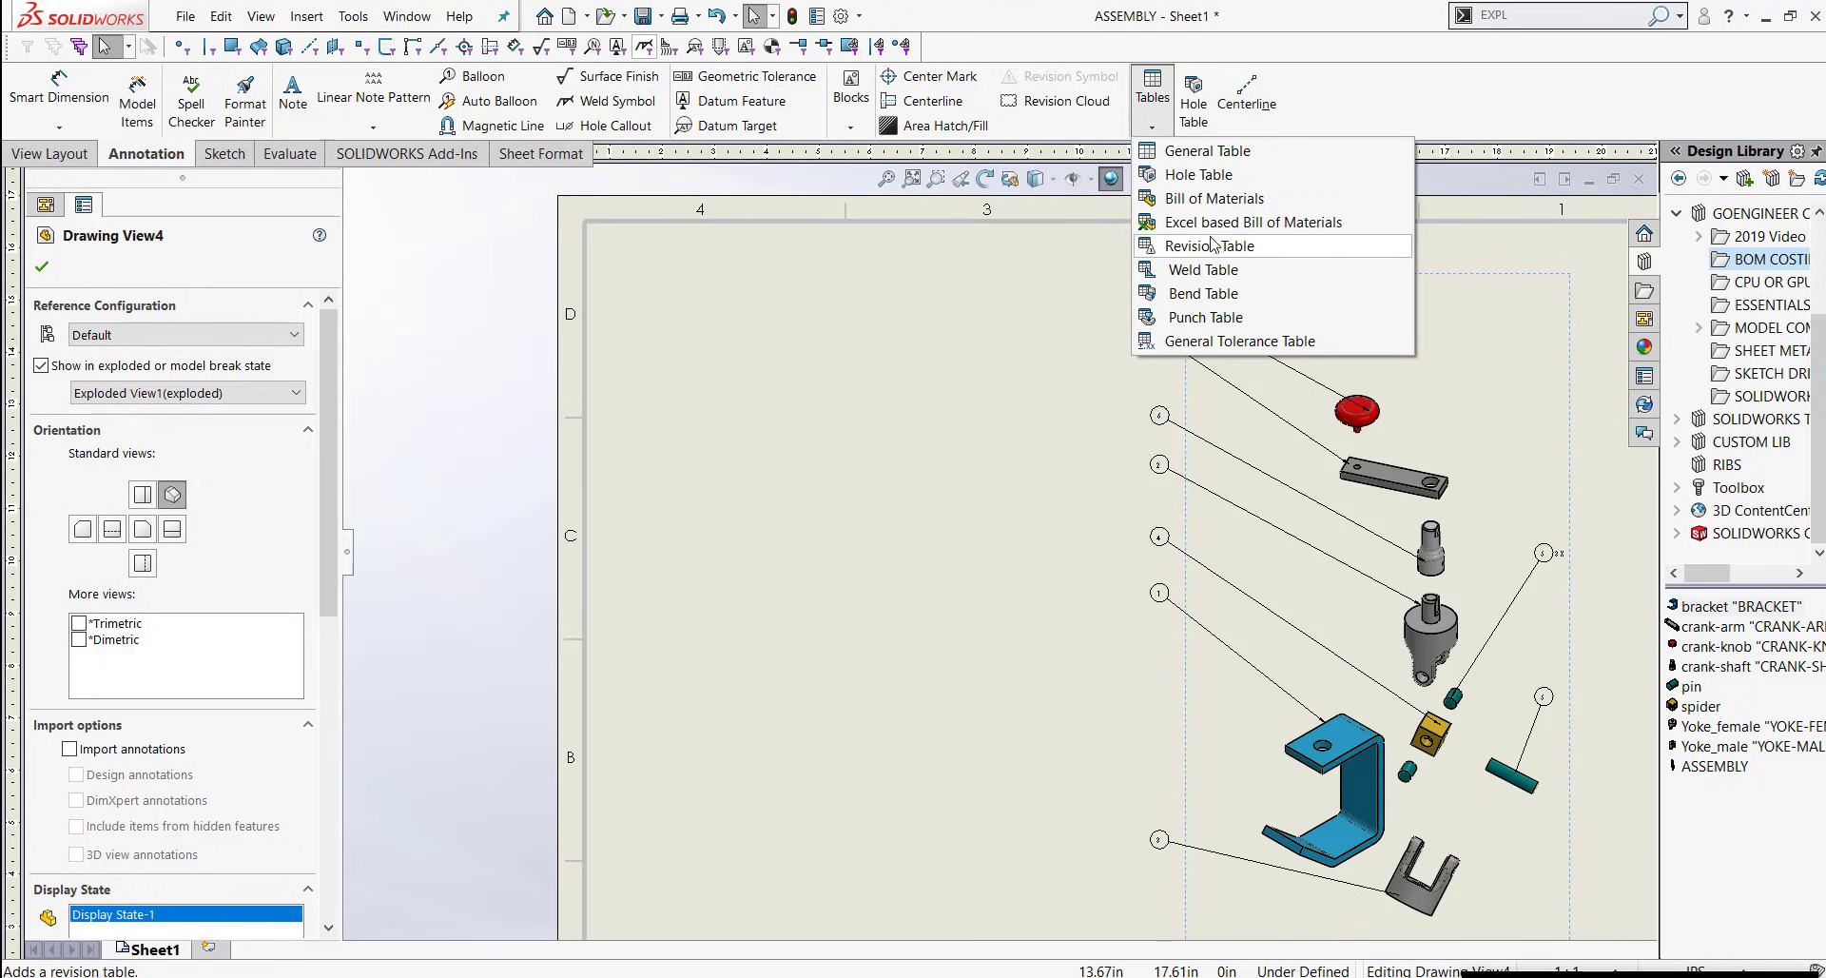
{"action": "left_click", "coordinate": [1215, 199]}
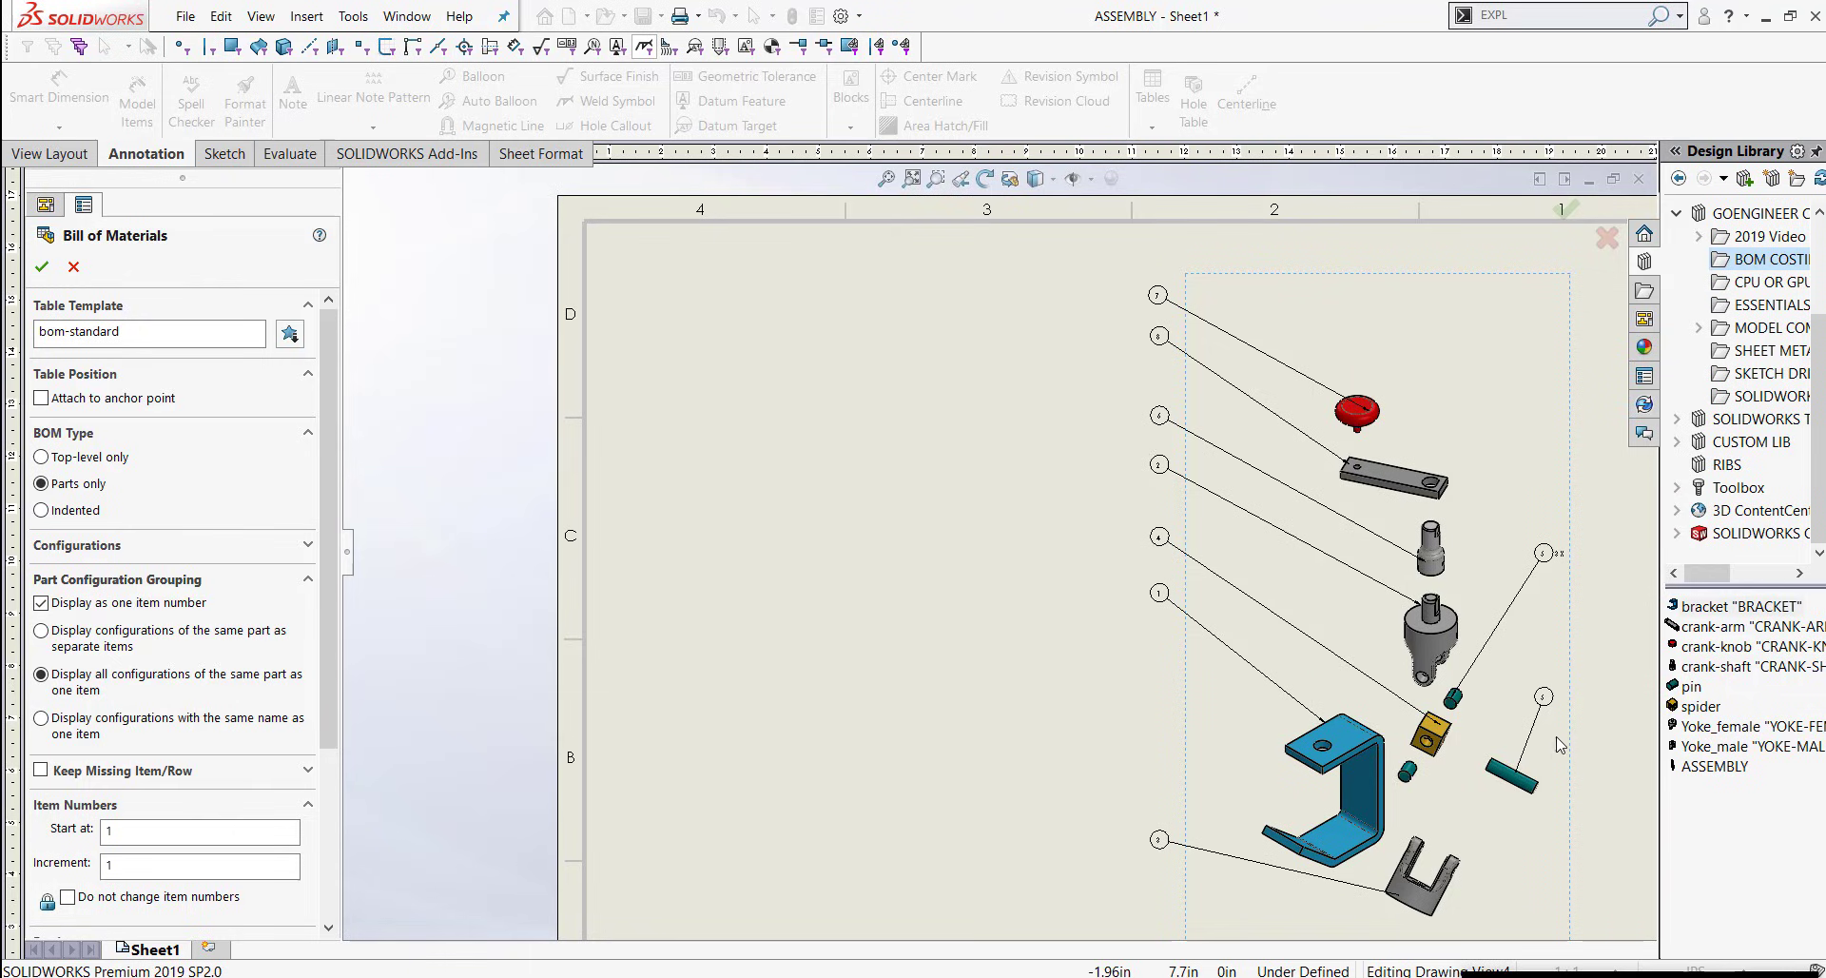
List same-part configurations as separate items and set the BOM text to all uppercase
{"action": "left_click", "coordinate": [41, 635]}
{"action": "left_click_drag", "start_coordinate": [323, 421], "coordinate": [317, 659]}
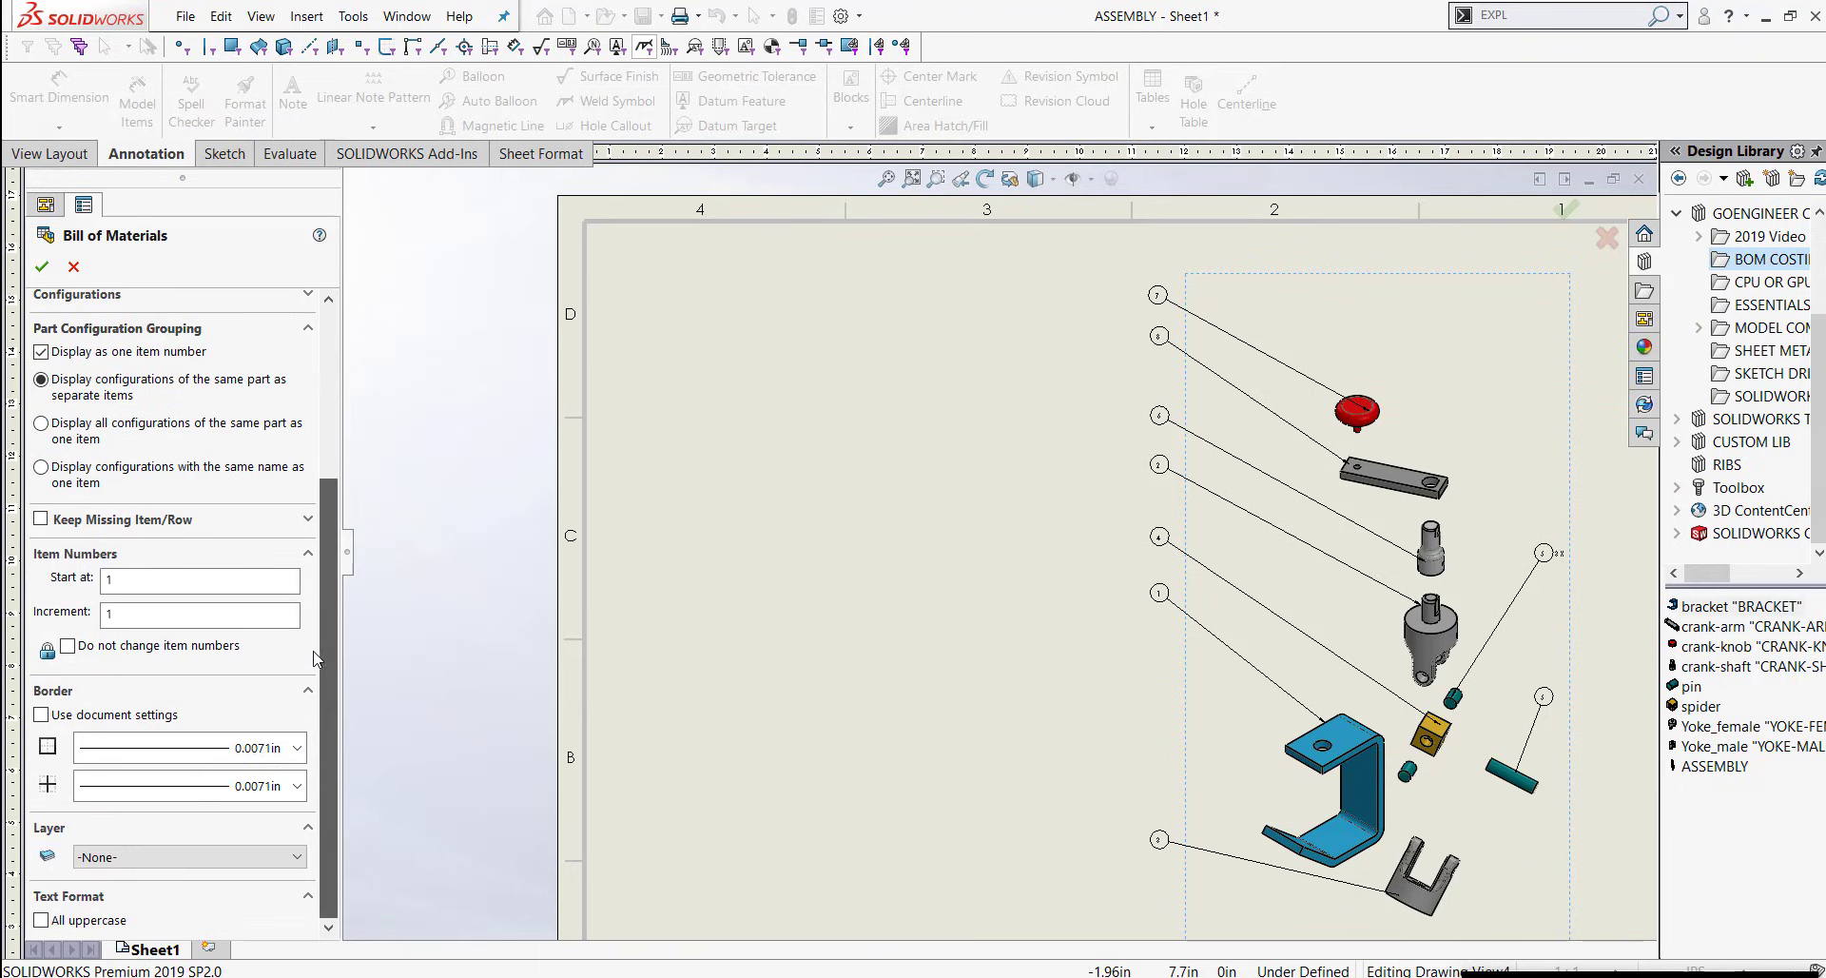
{"action": "left_click", "coordinate": [119, 610]}
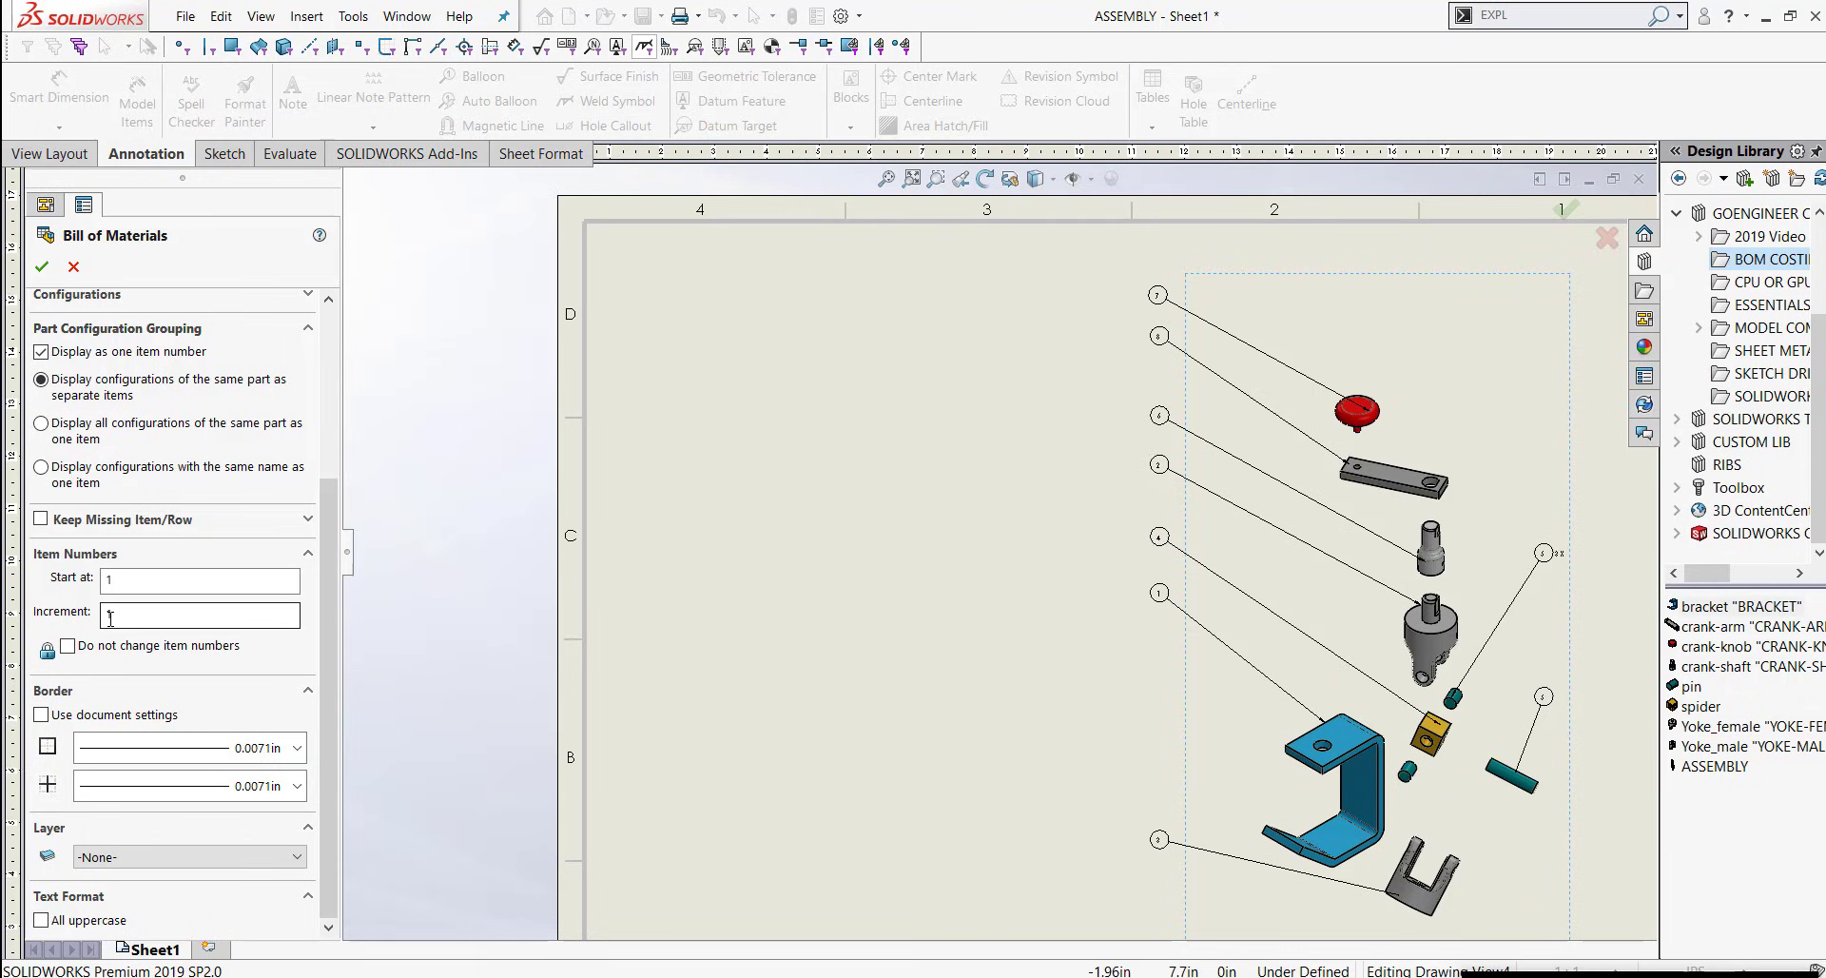
{"action": "double_click", "coordinate": [127, 608]}
{"action": "left_click", "coordinate": [45, 927]}
Accept the BOM settings and place the table at the sheet's upper left
{"action": "left_click", "coordinate": [42, 266]}
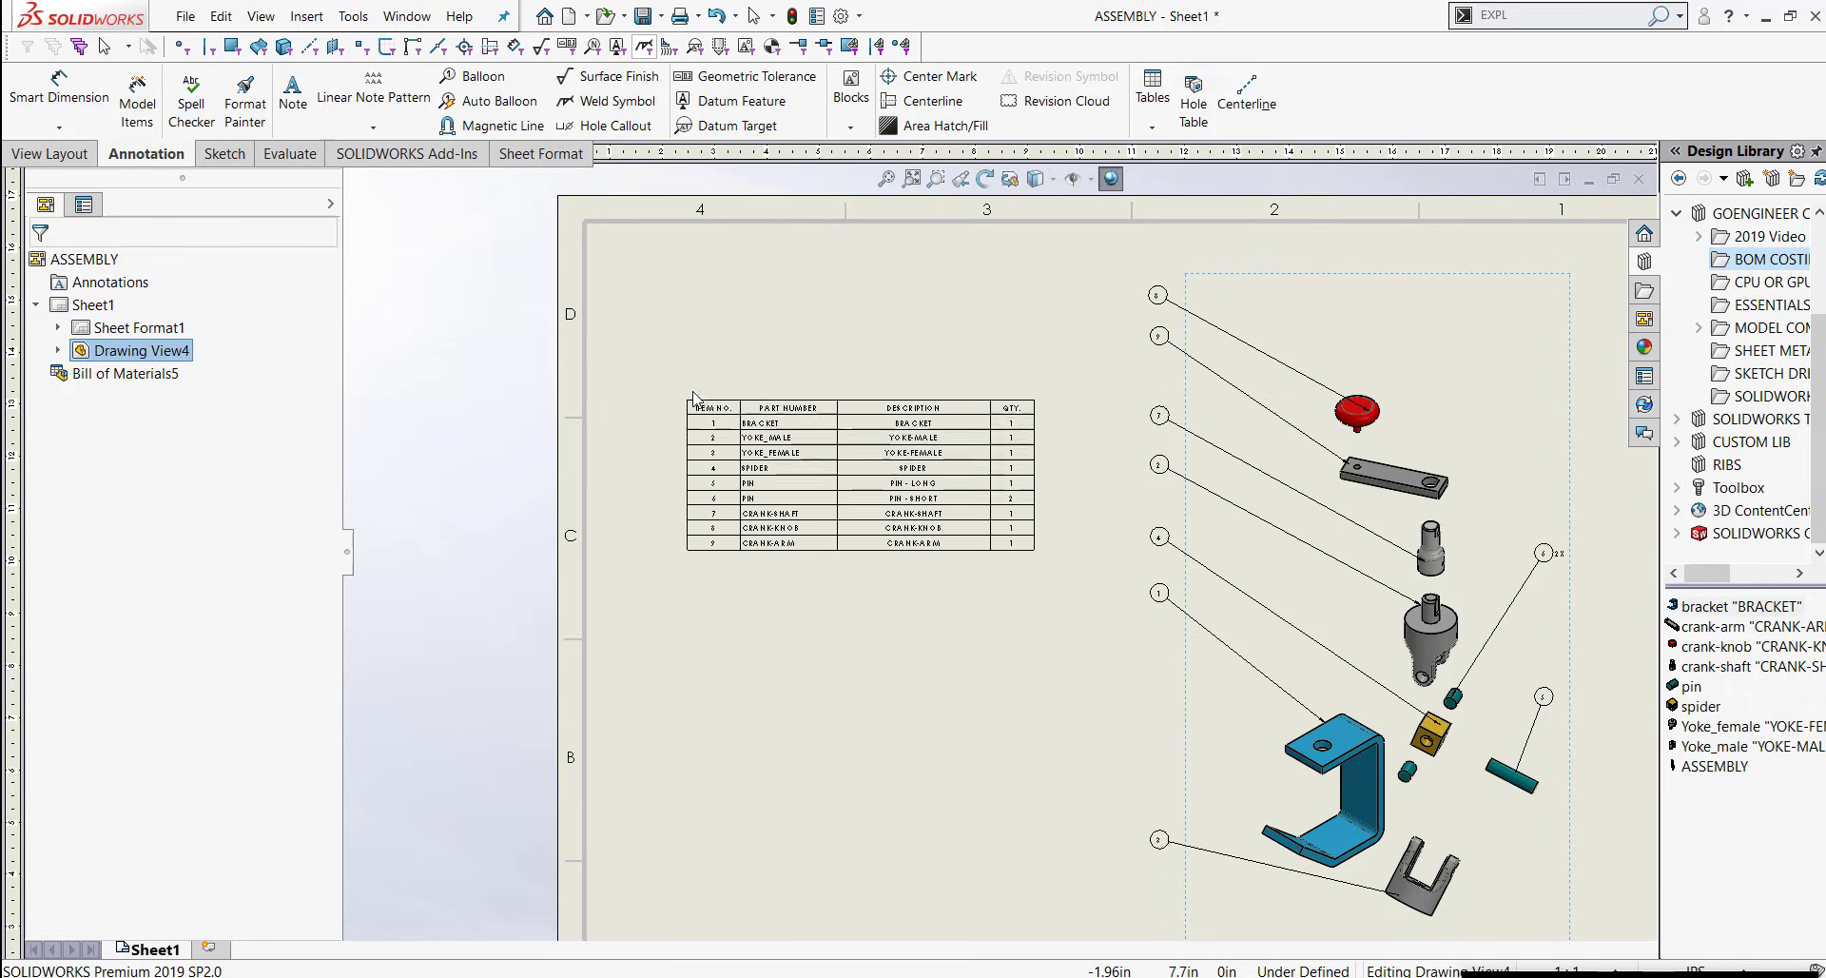
{"action": "left_click", "coordinate": [683, 385]}
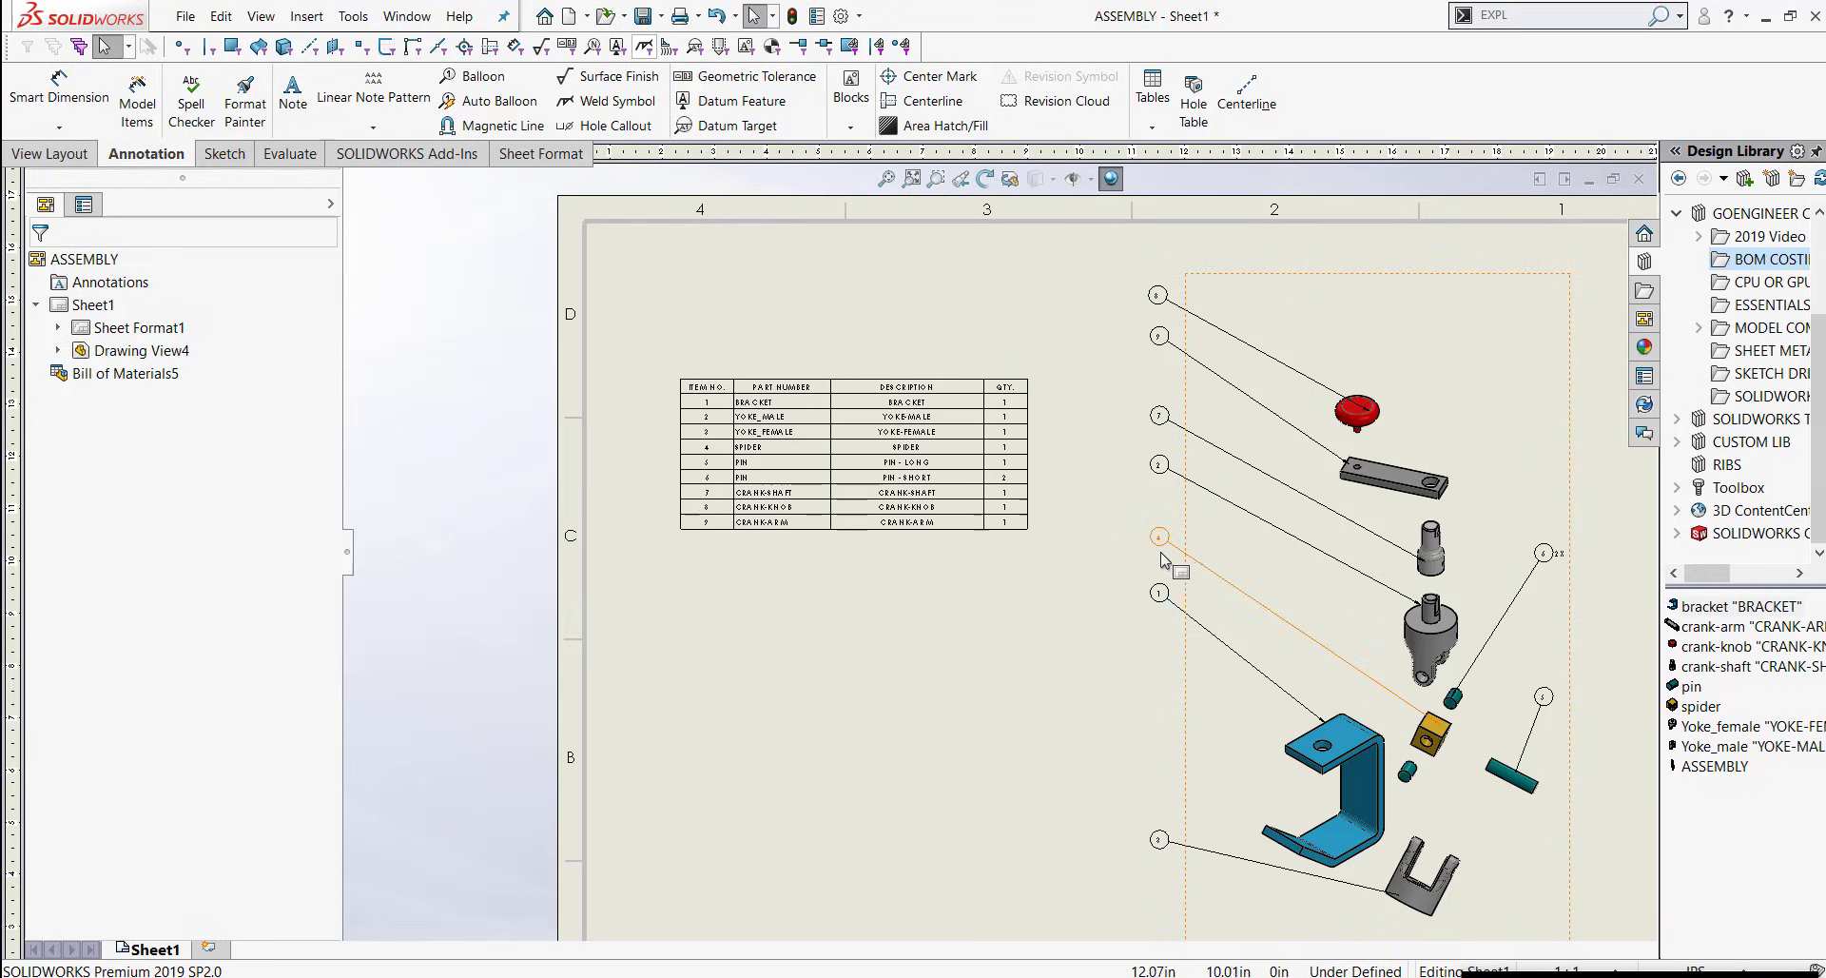
{"action": "scroll", "coordinate": [1163, 558], "scroll_direction": "down", "scroll_amount": 1}
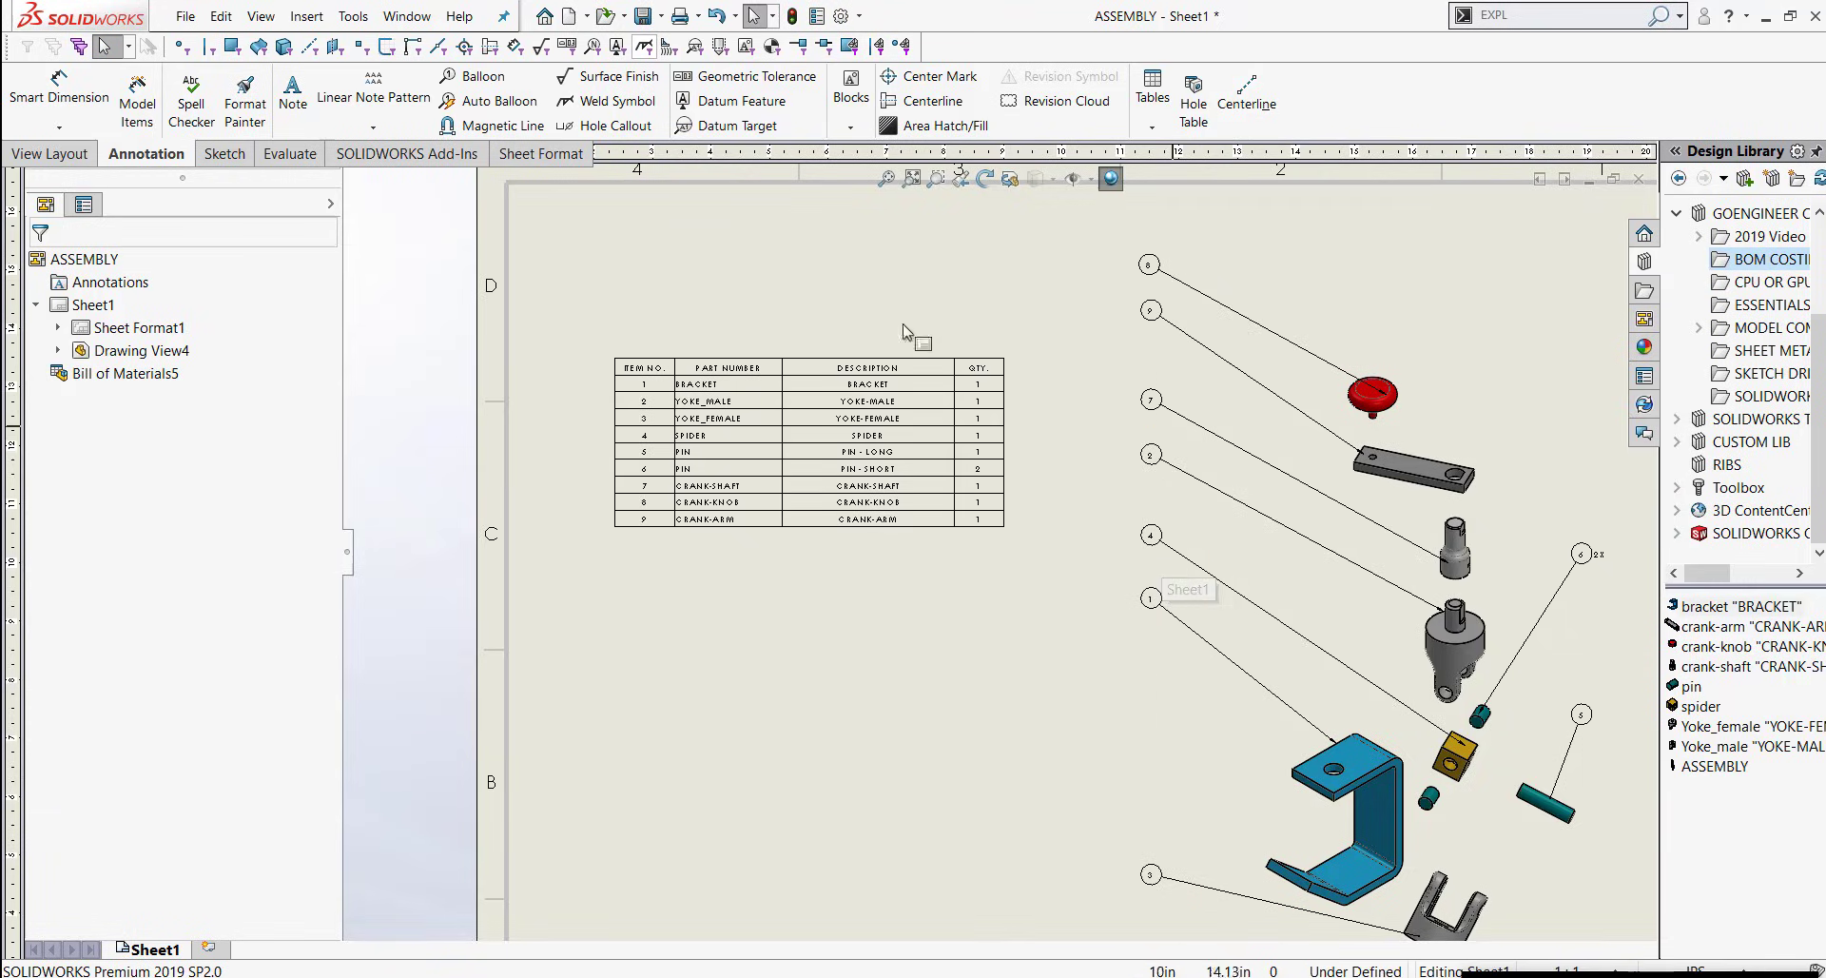
{"action": "scroll", "coordinate": [729, 457], "scroll_direction": "down", "scroll_amount": 2}
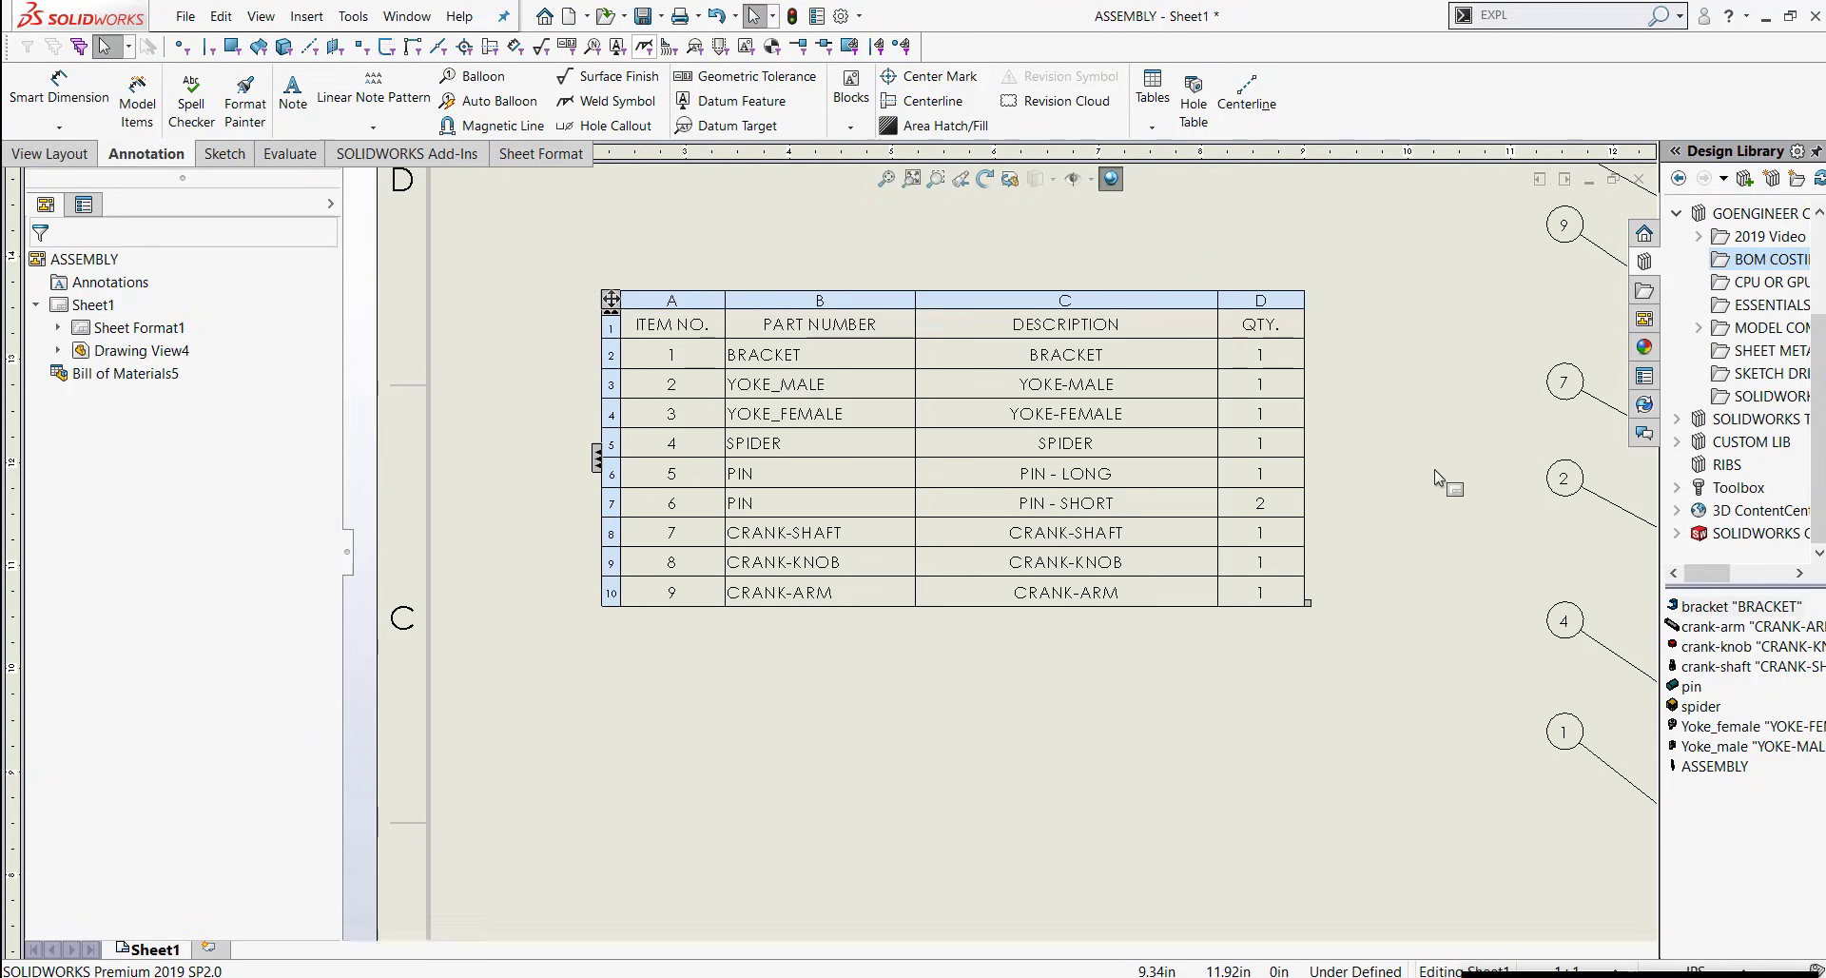
Fit the sheet, select the new BOM table and zoom in on its rows
{"action": "key", "text": "f"}
{"action": "scroll", "coordinate": [1388, 609], "scroll_direction": "up", "scroll_amount": 2}
{"action": "scroll", "coordinate": [1275, 523], "scroll_direction": "down", "scroll_amount": 3}
{"action": "scroll", "coordinate": [1141, 476], "scroll_direction": "up", "scroll_amount": 2}
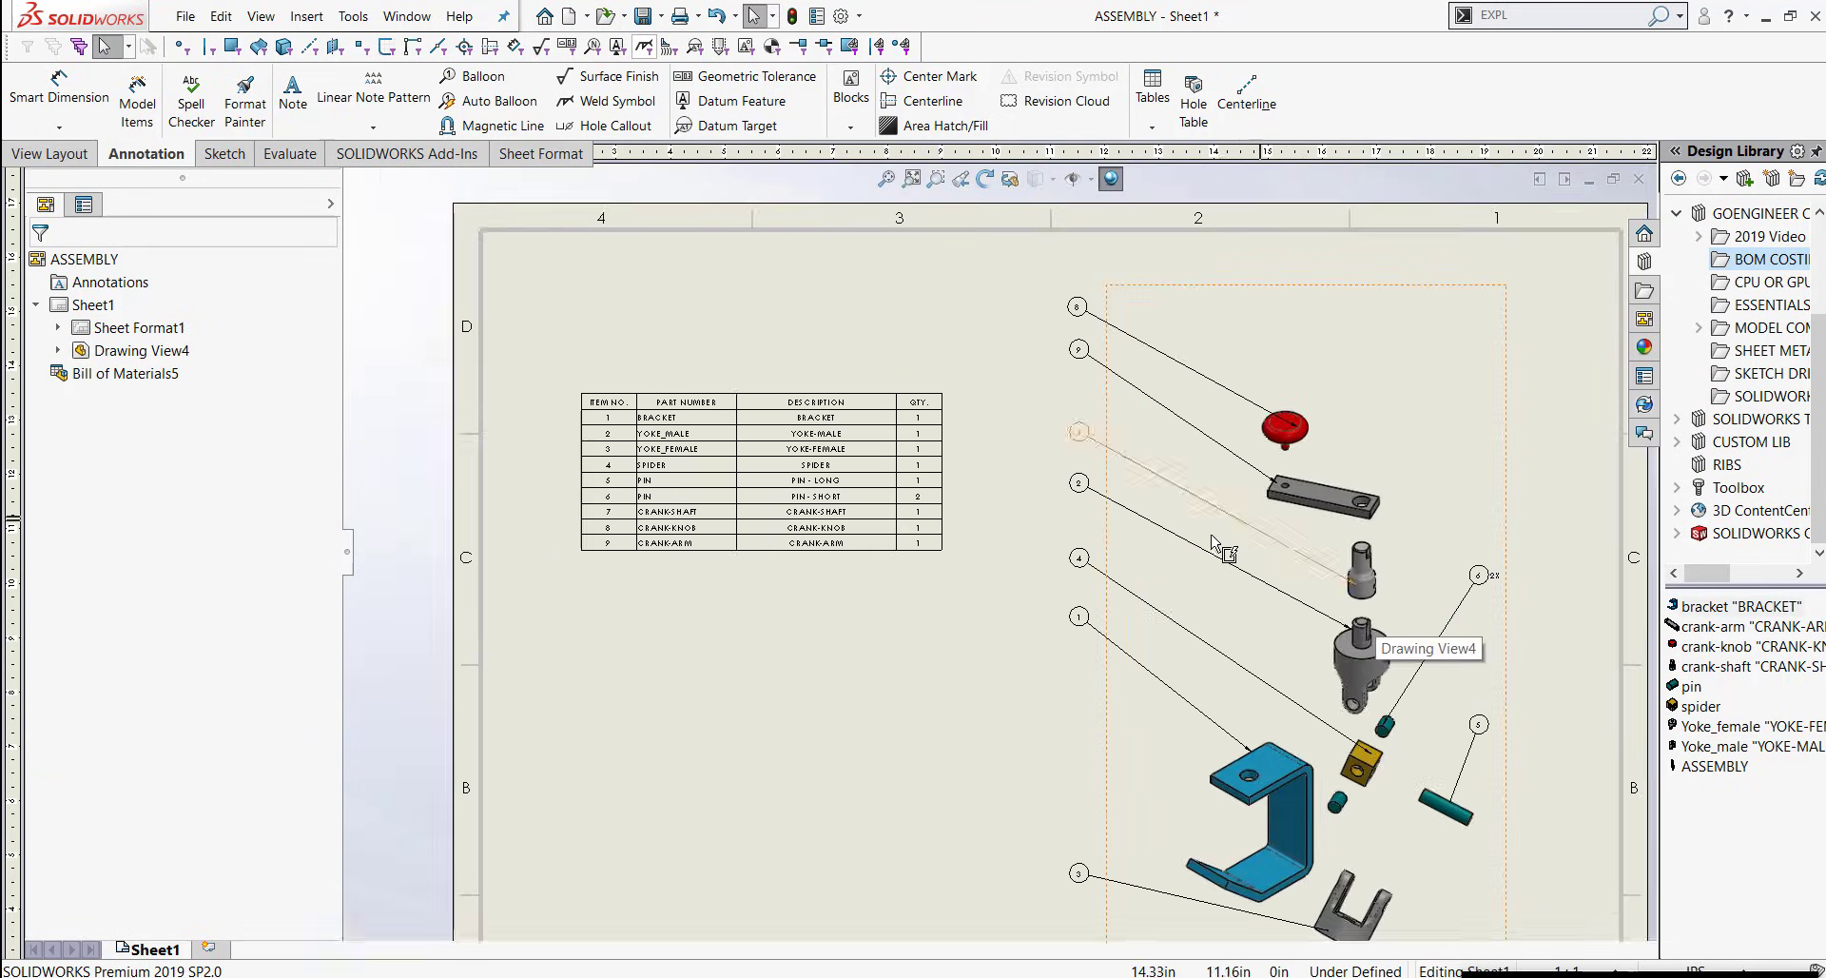
{"action": "left_click", "coordinate": [671, 456]}
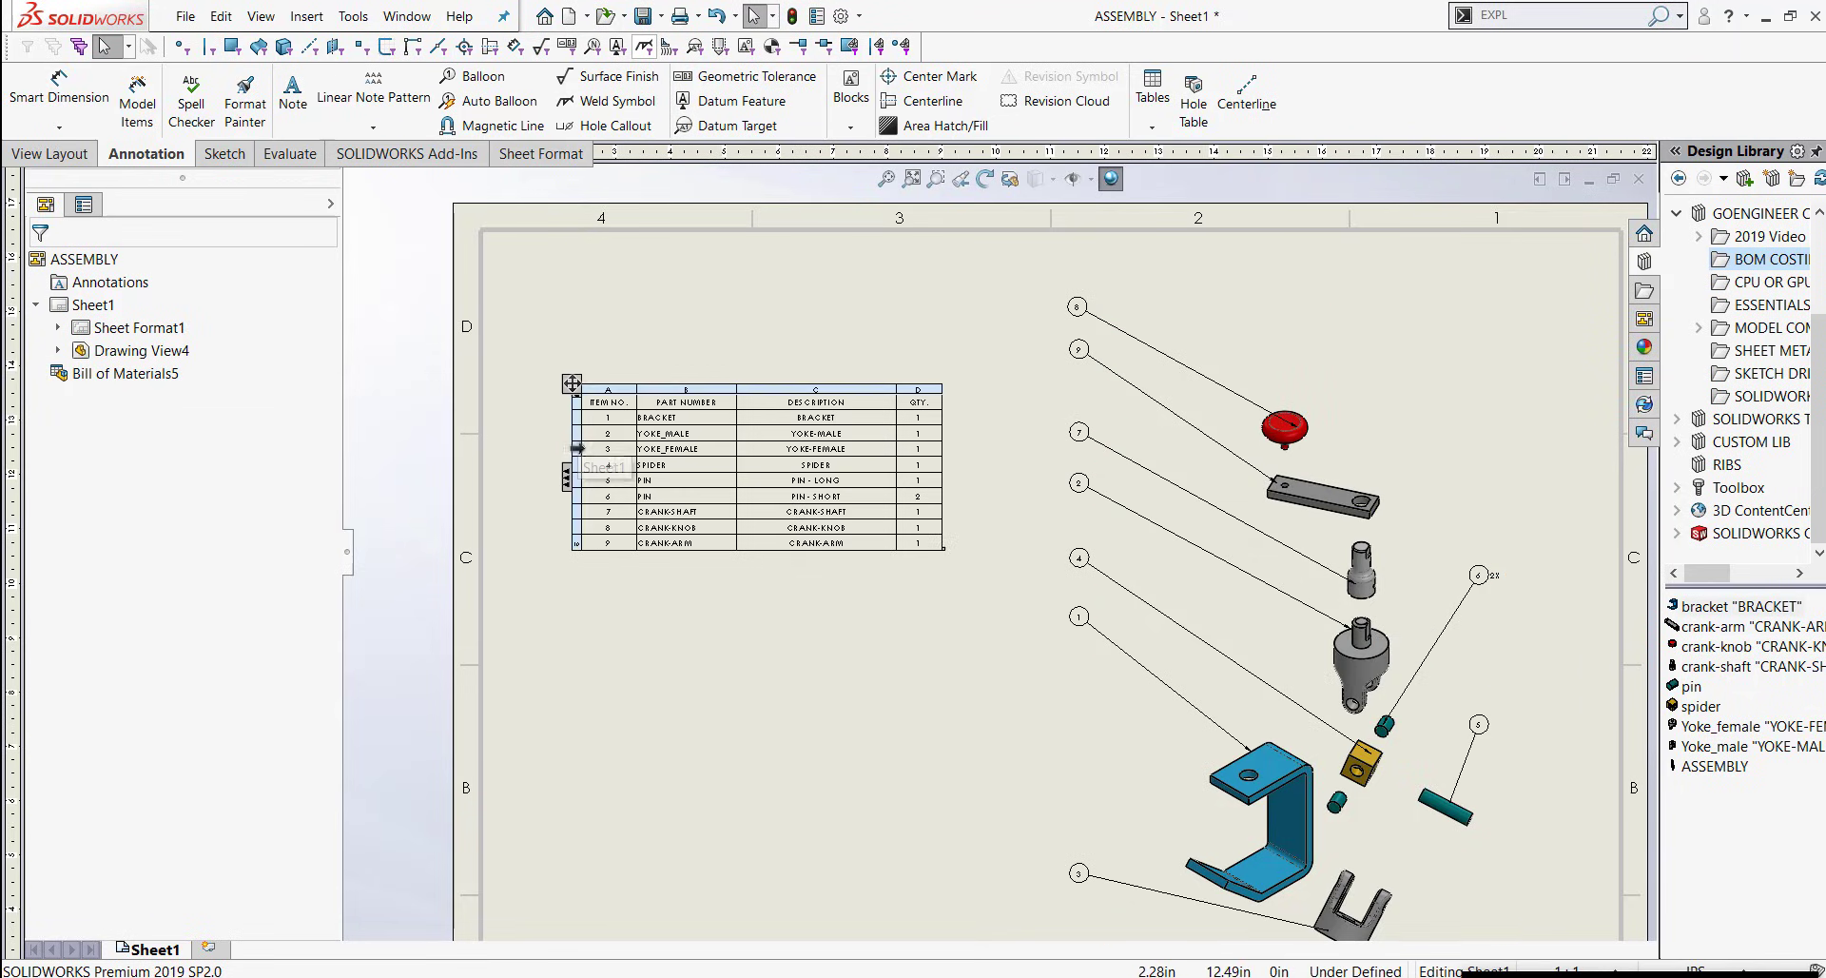
{"action": "left_click", "coordinate": [893, 576]}
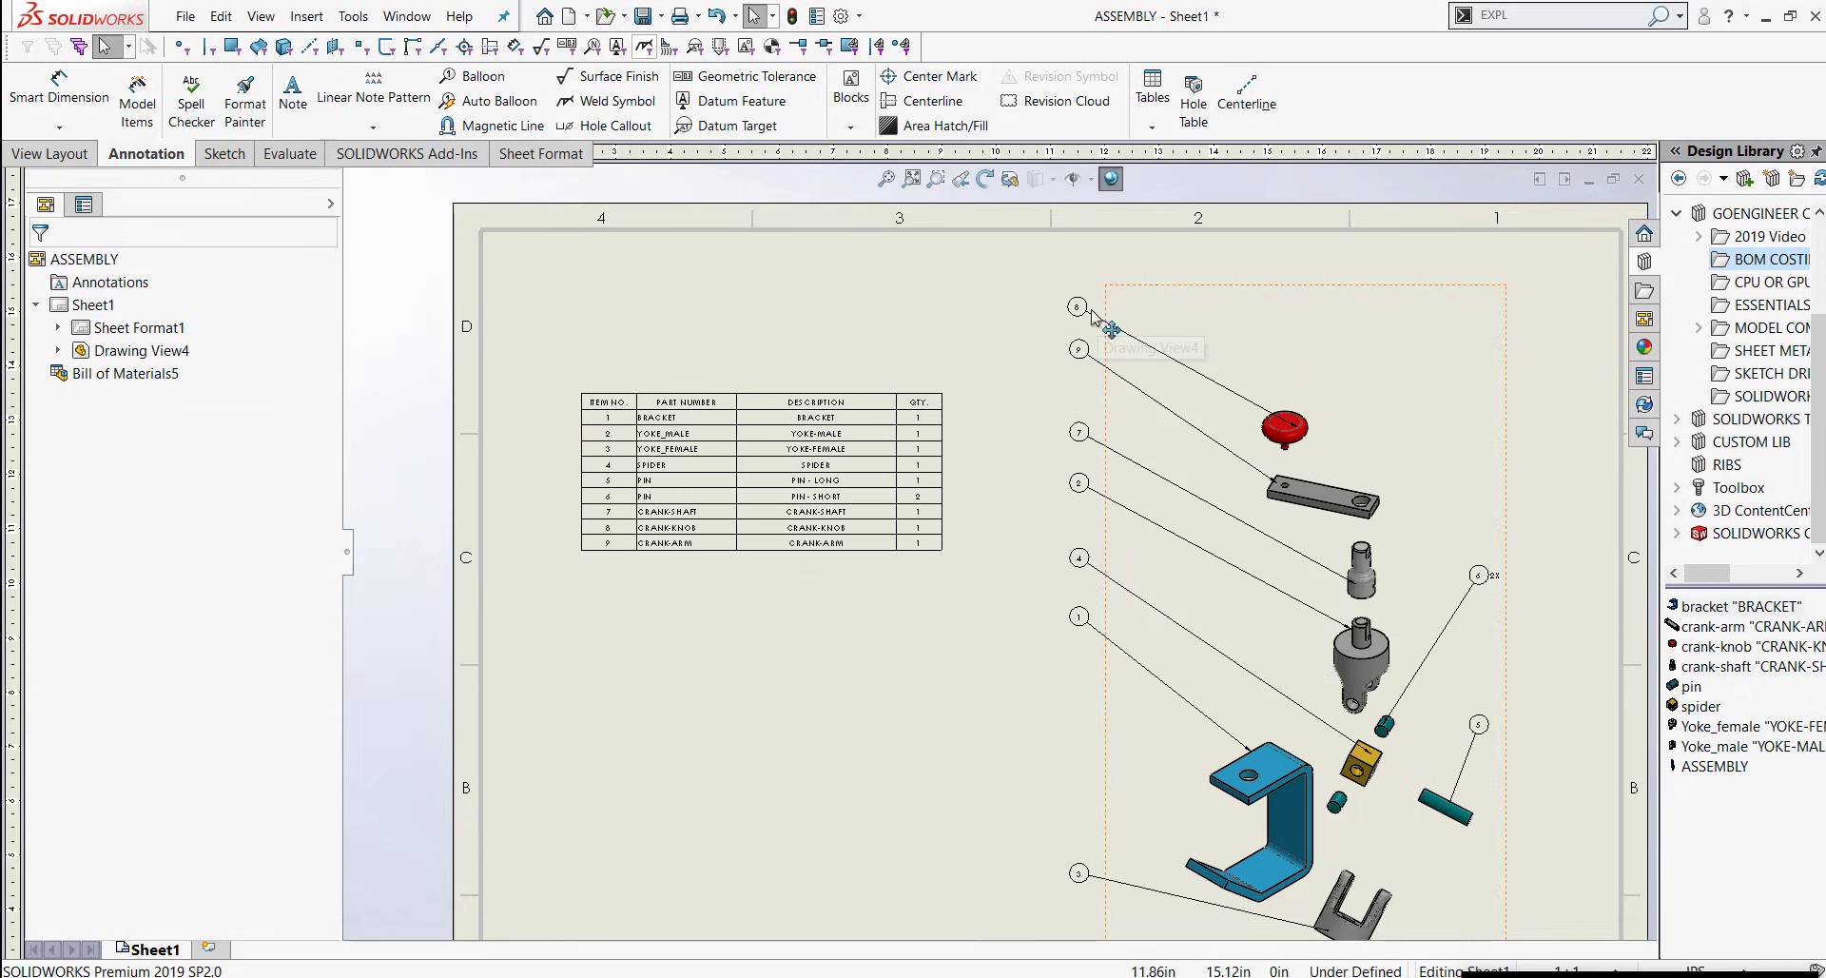
{"action": "left_click", "coordinate": [757, 476]}
{"action": "scroll", "coordinate": [763, 491], "scroll_direction": "up", "scroll_amount": 3}
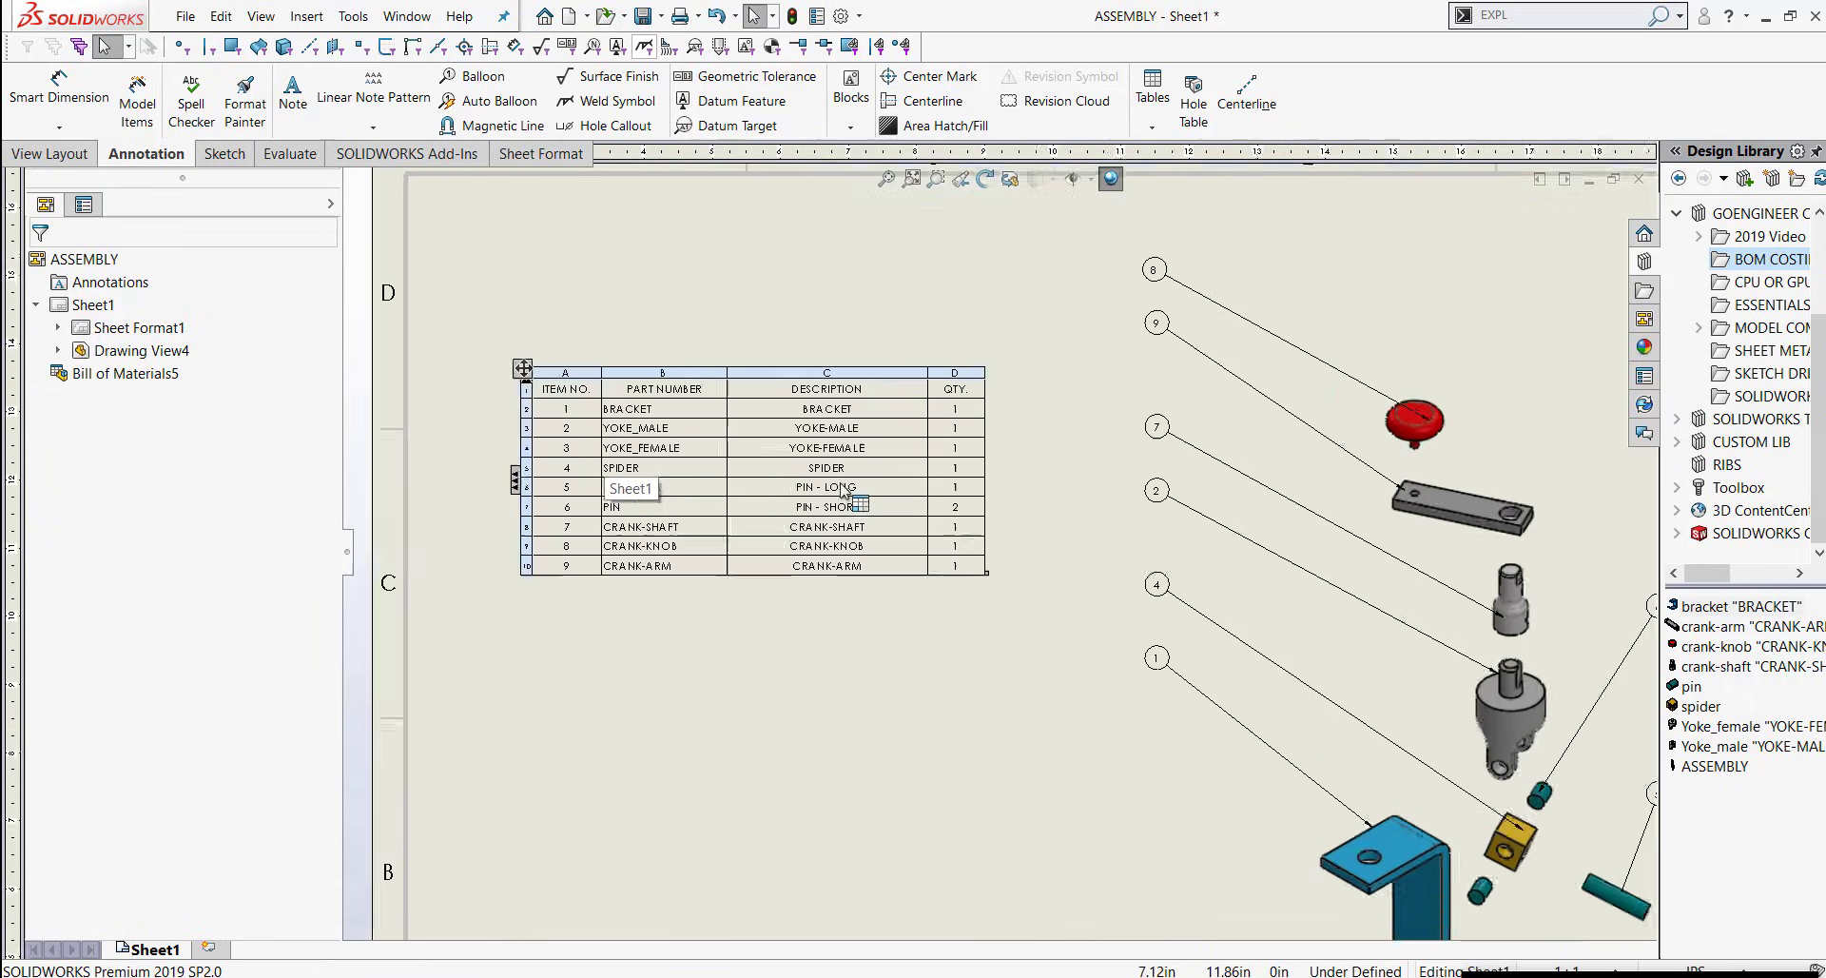
{"action": "scroll", "coordinate": [666, 447], "scroll_direction": "up", "scroll_amount": 1}
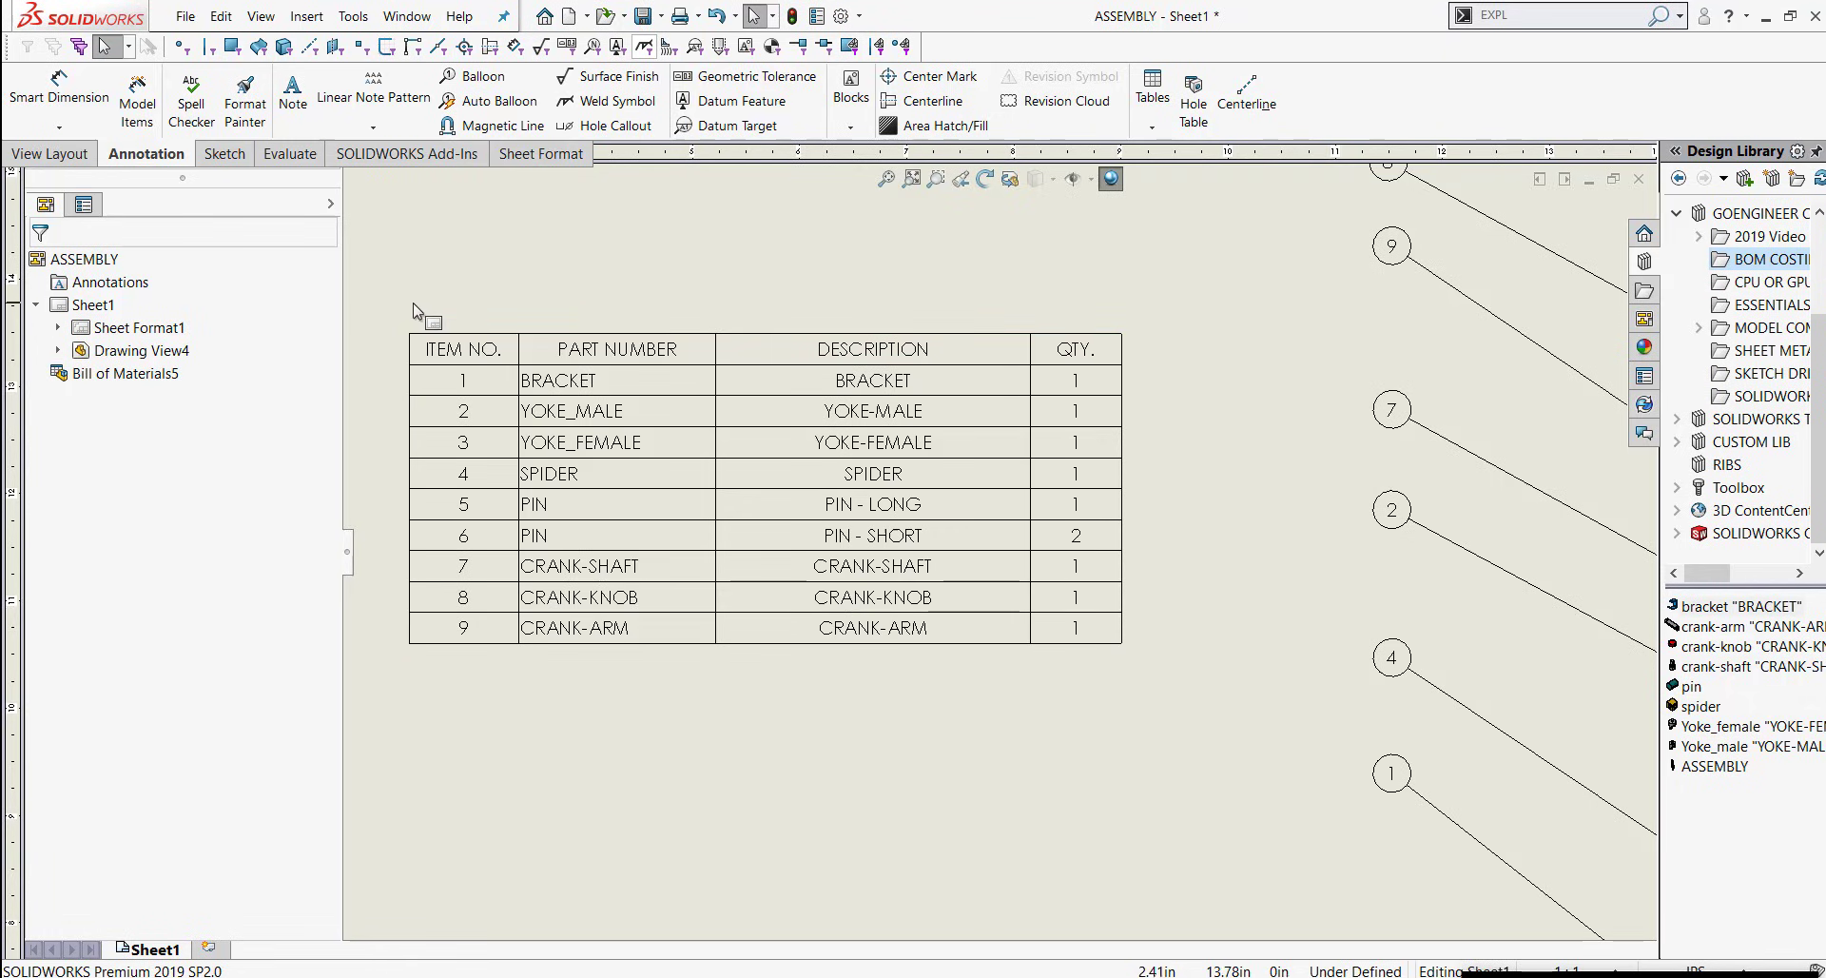
Nudge the BOM table into place and turn off the document font option, keeping the font
{"action": "left_click", "coordinate": [407, 335]}
{"action": "mouse_move", "coordinate": [416, 341]}
{"action": "left_mouse_down"}
{"action": "mouse_move", "coordinate": [450, 337]}
{"action": "mouse_move", "coordinate": [425, 244]}
{"action": "mouse_move", "coordinate": [432, 319]}
{"action": "left_mouse_up"}
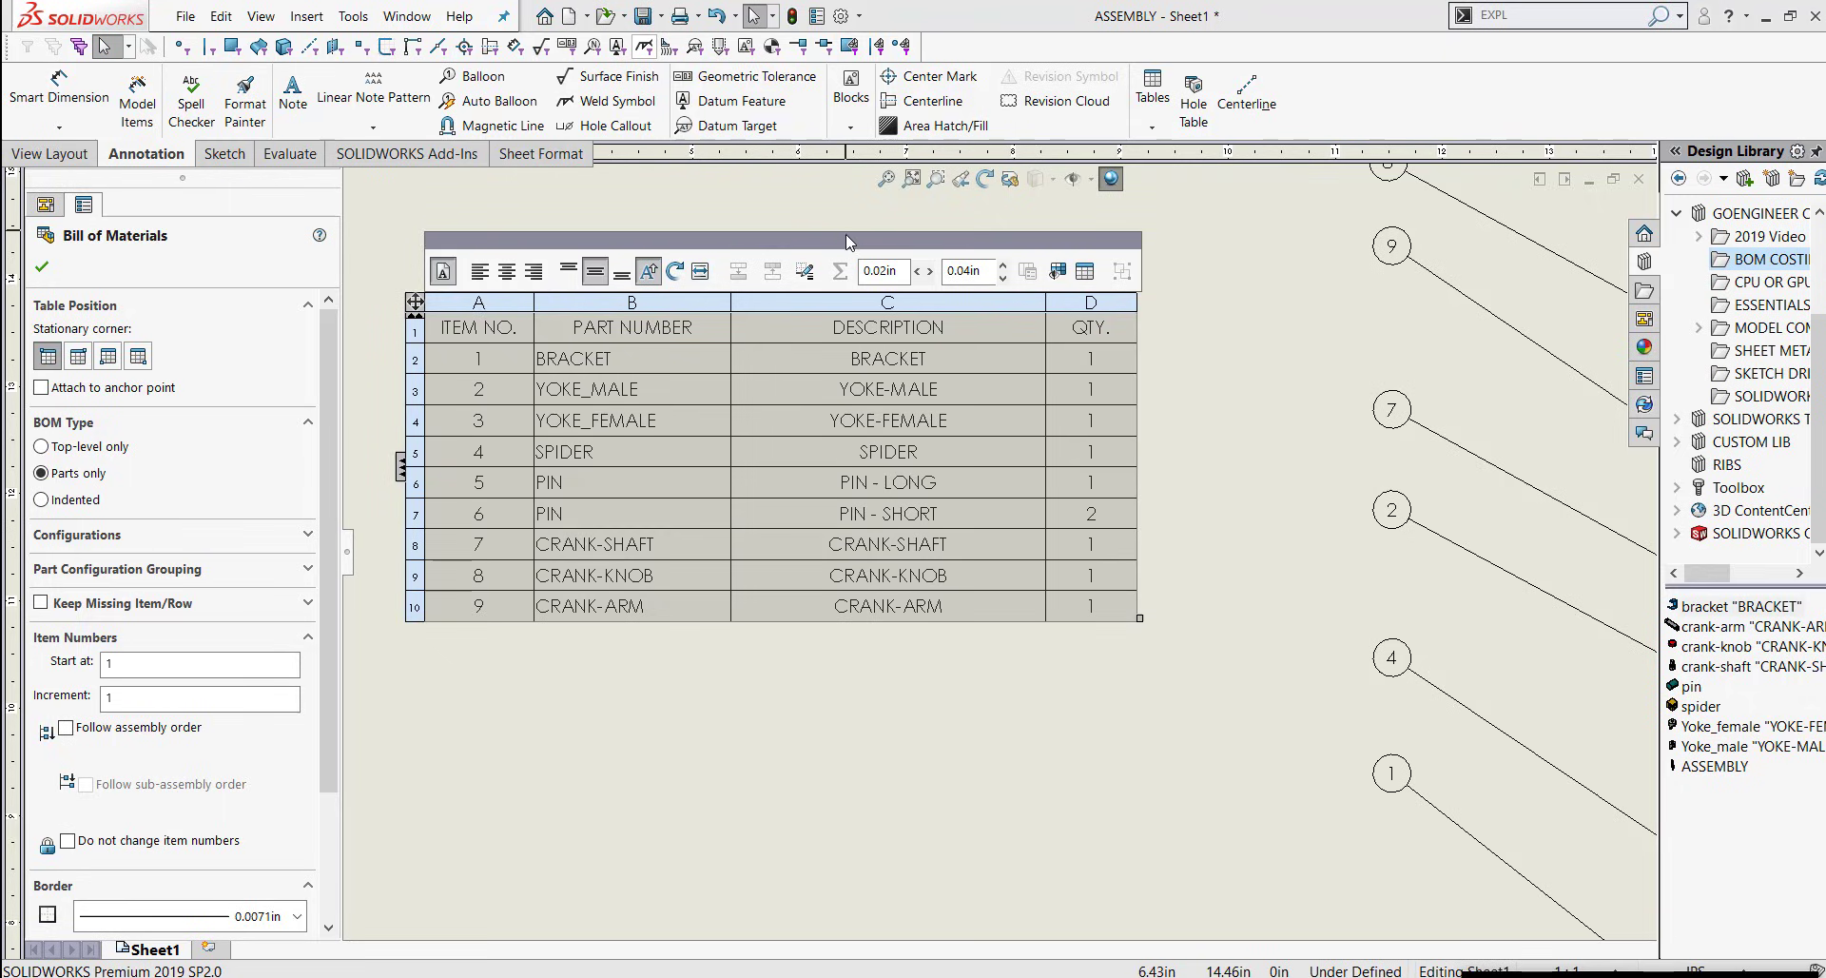
{"action": "left_click", "coordinate": [444, 272]}
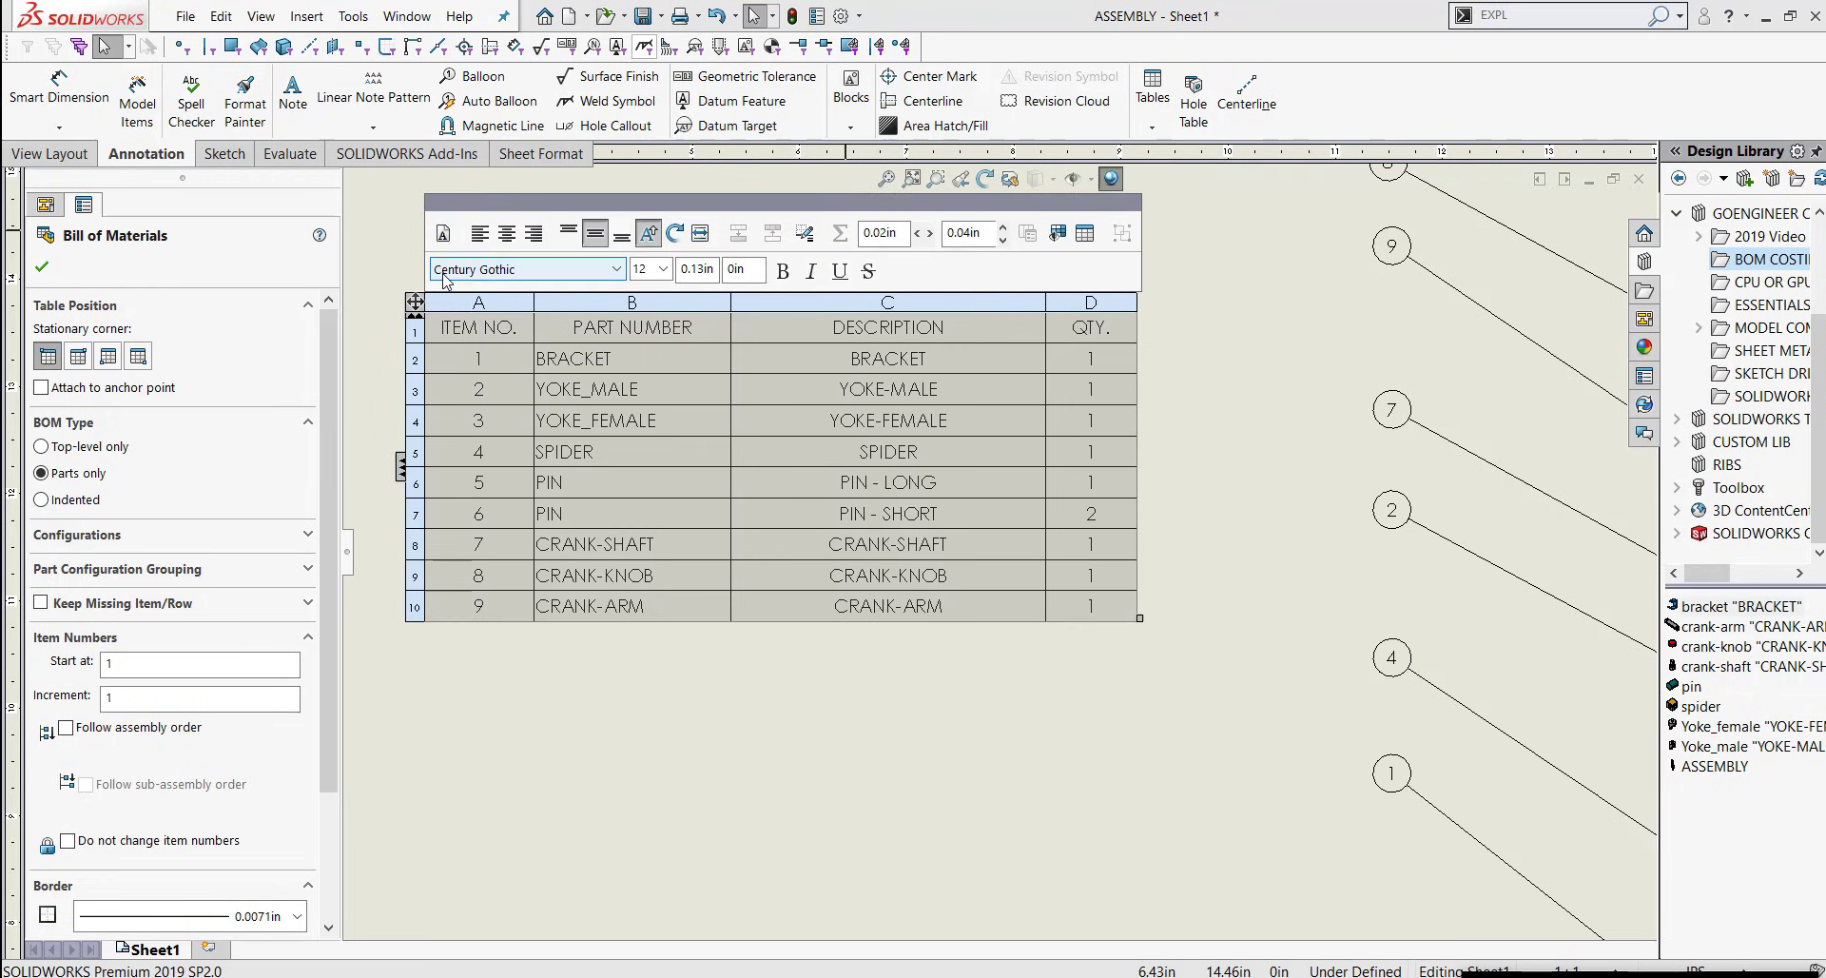
{"action": "left_click", "coordinate": [521, 278]}
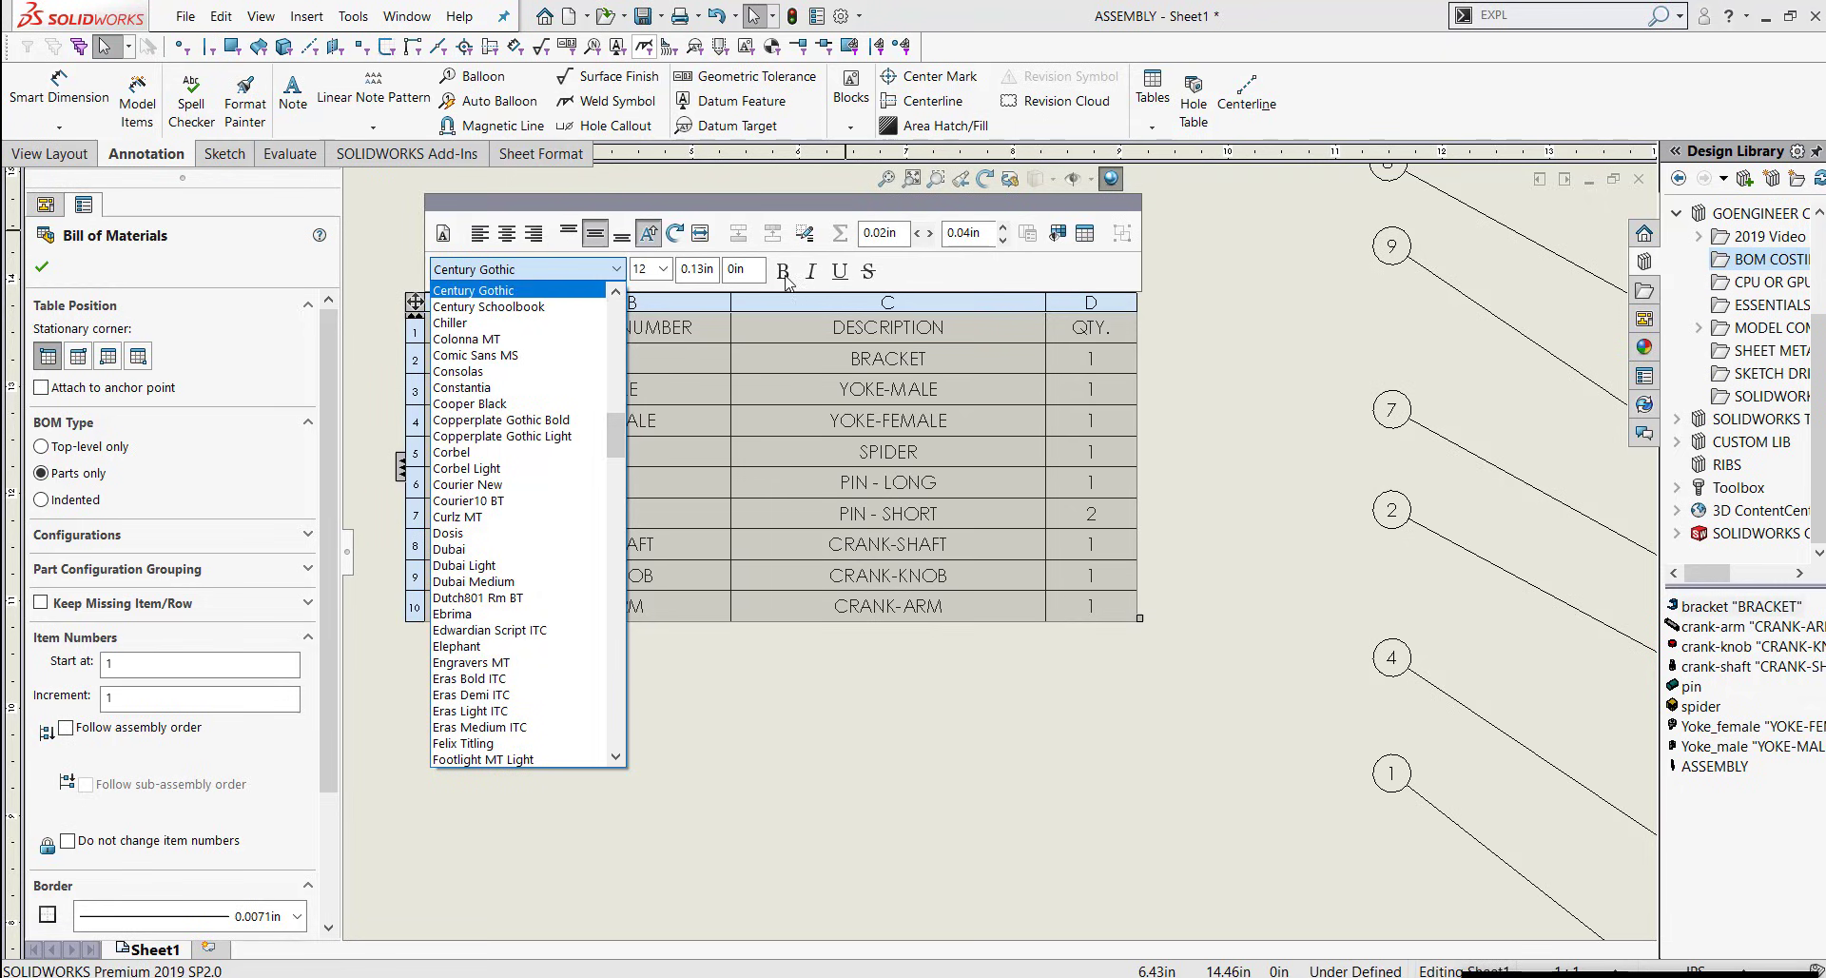
{"action": "left_click", "coordinate": [1211, 373]}
{"action": "left_click", "coordinate": [1229, 356]}
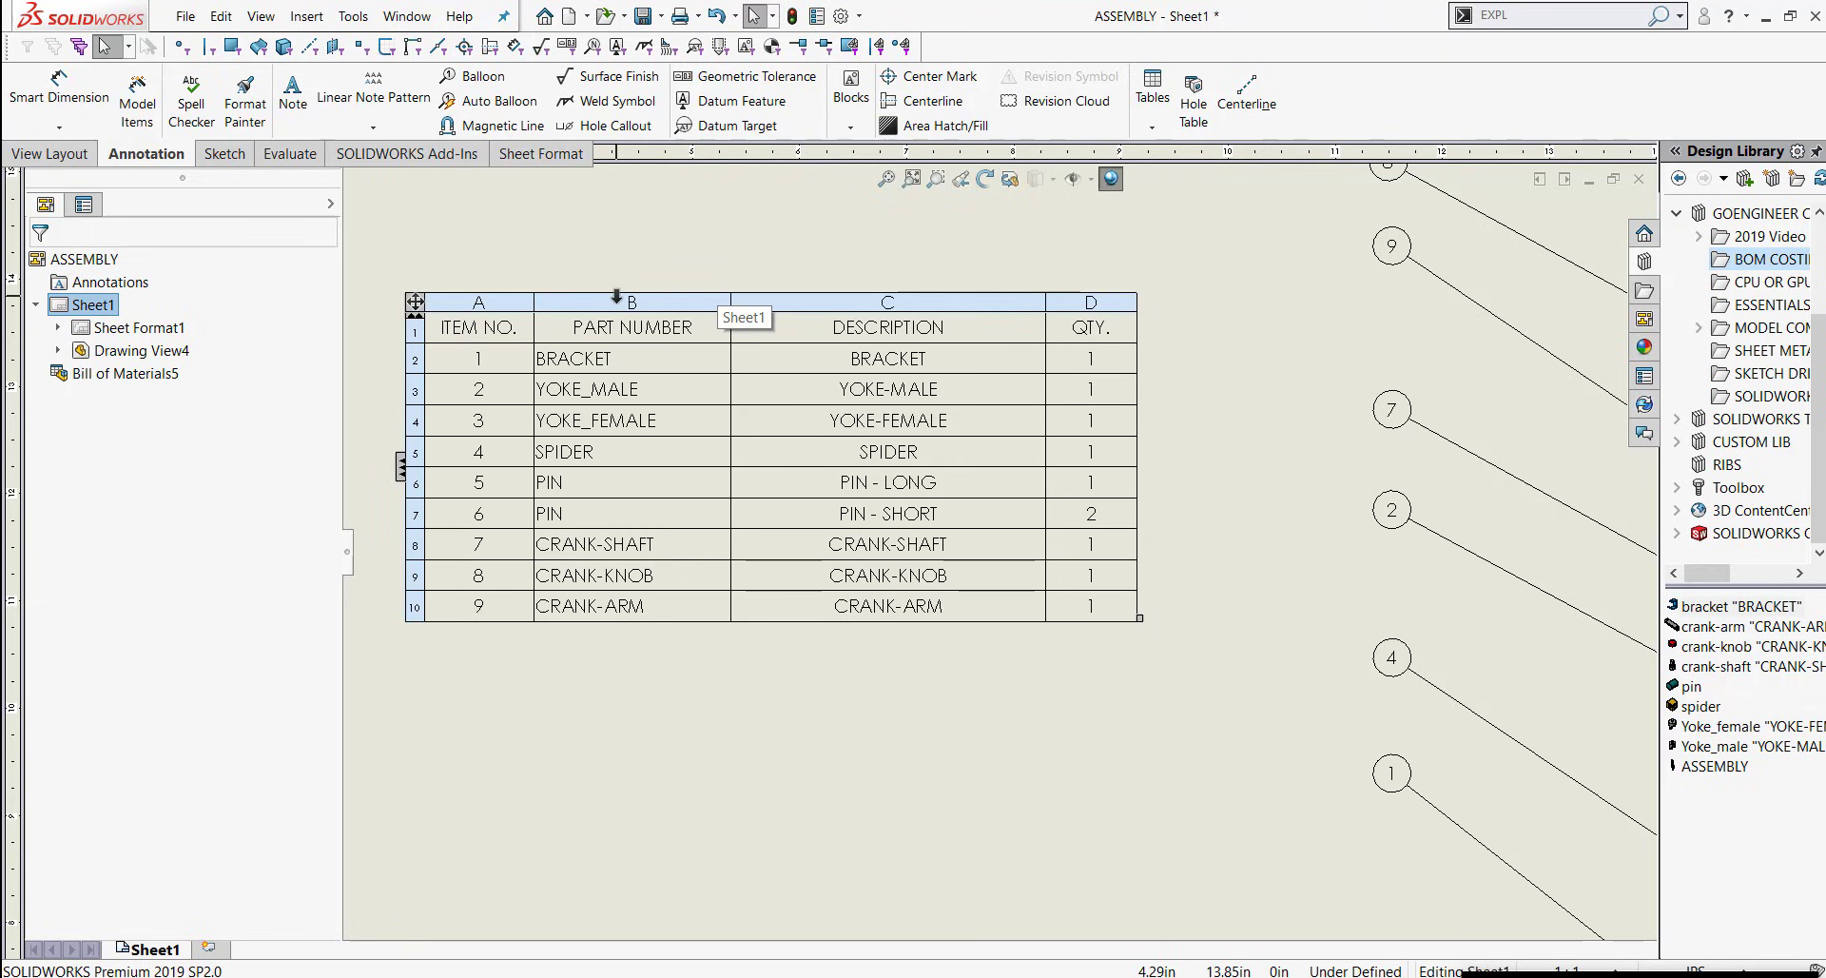
Give the PART NUMBER column centre and middle alignment with uppercase text
{"action": "left_click", "coordinate": [616, 298]}
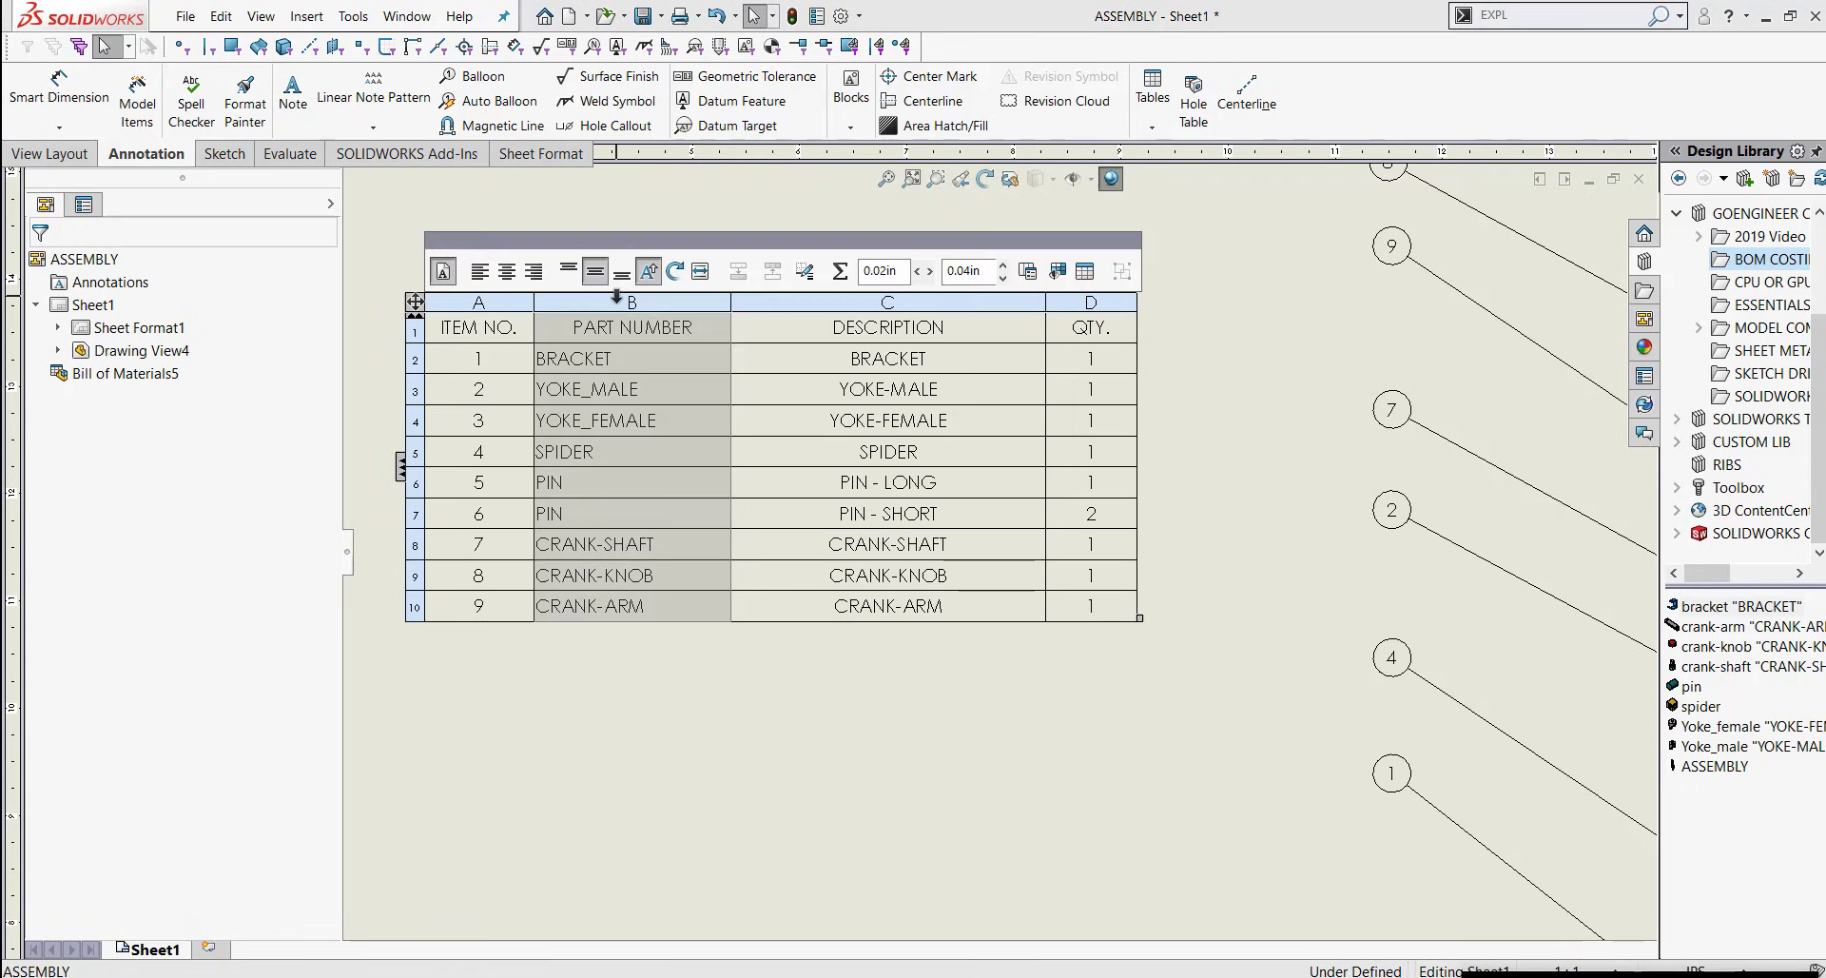
{"action": "left_click", "coordinate": [481, 274]}
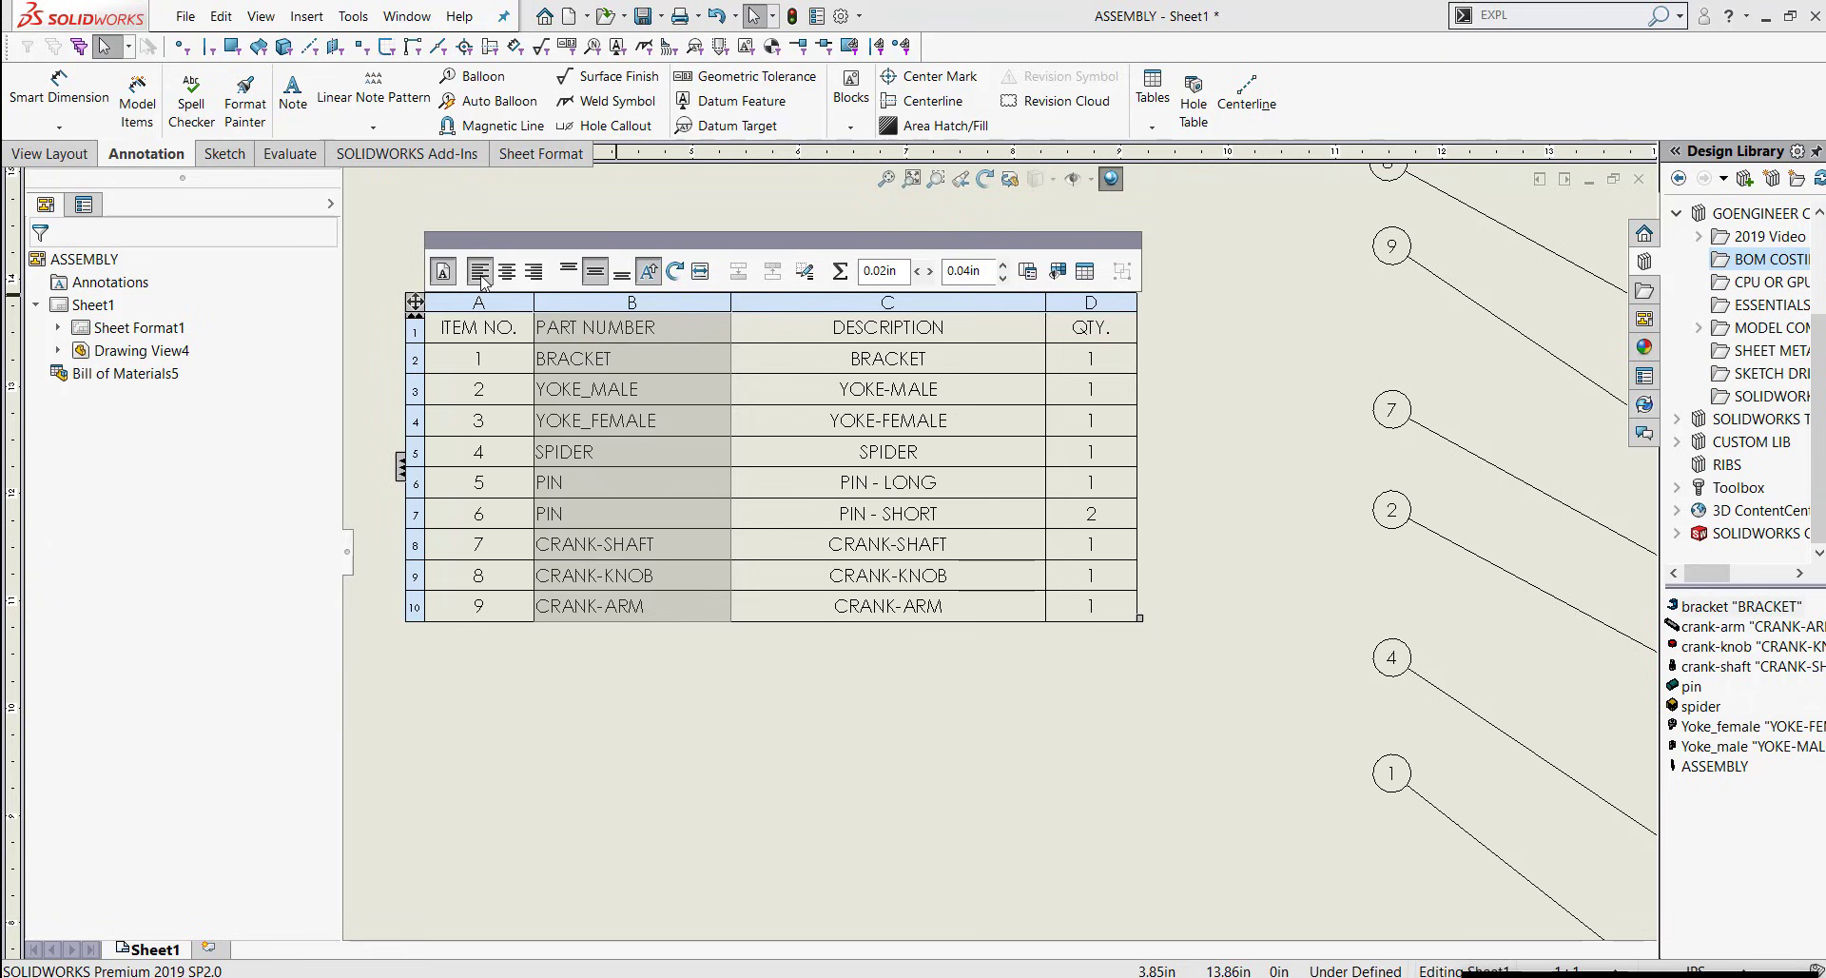
{"action": "left_click", "coordinate": [505, 274]}
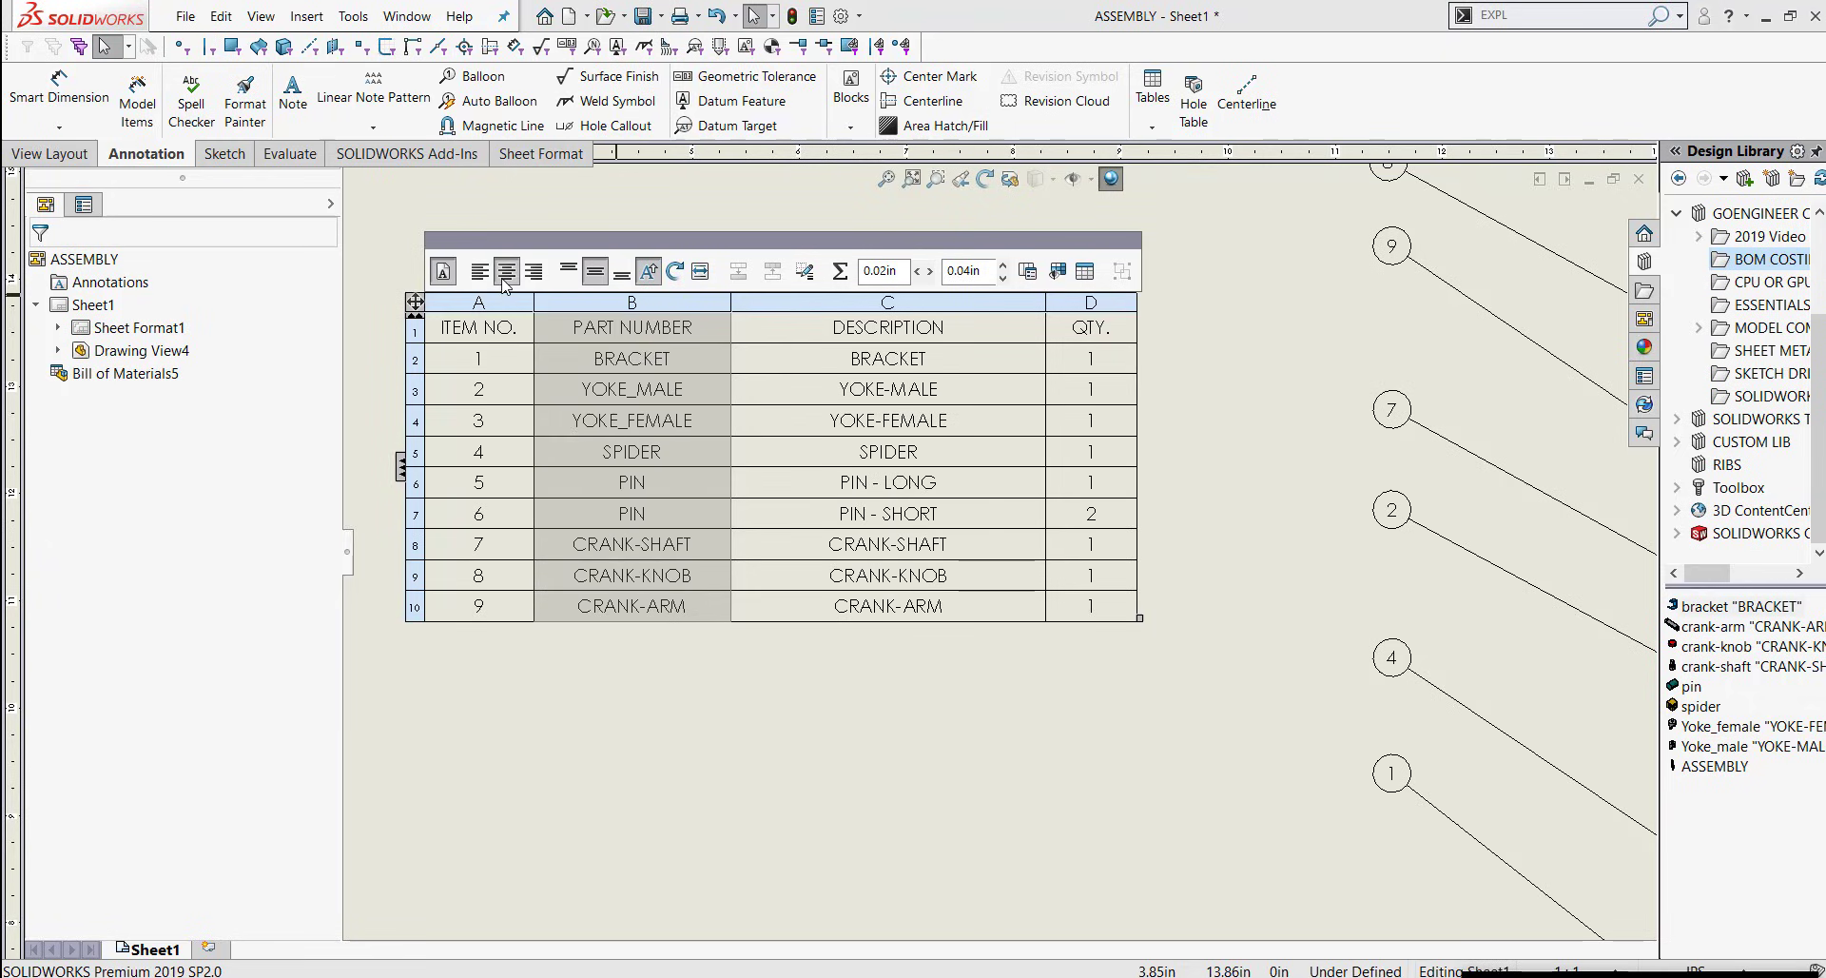
{"action": "left_click", "coordinate": [533, 276]}
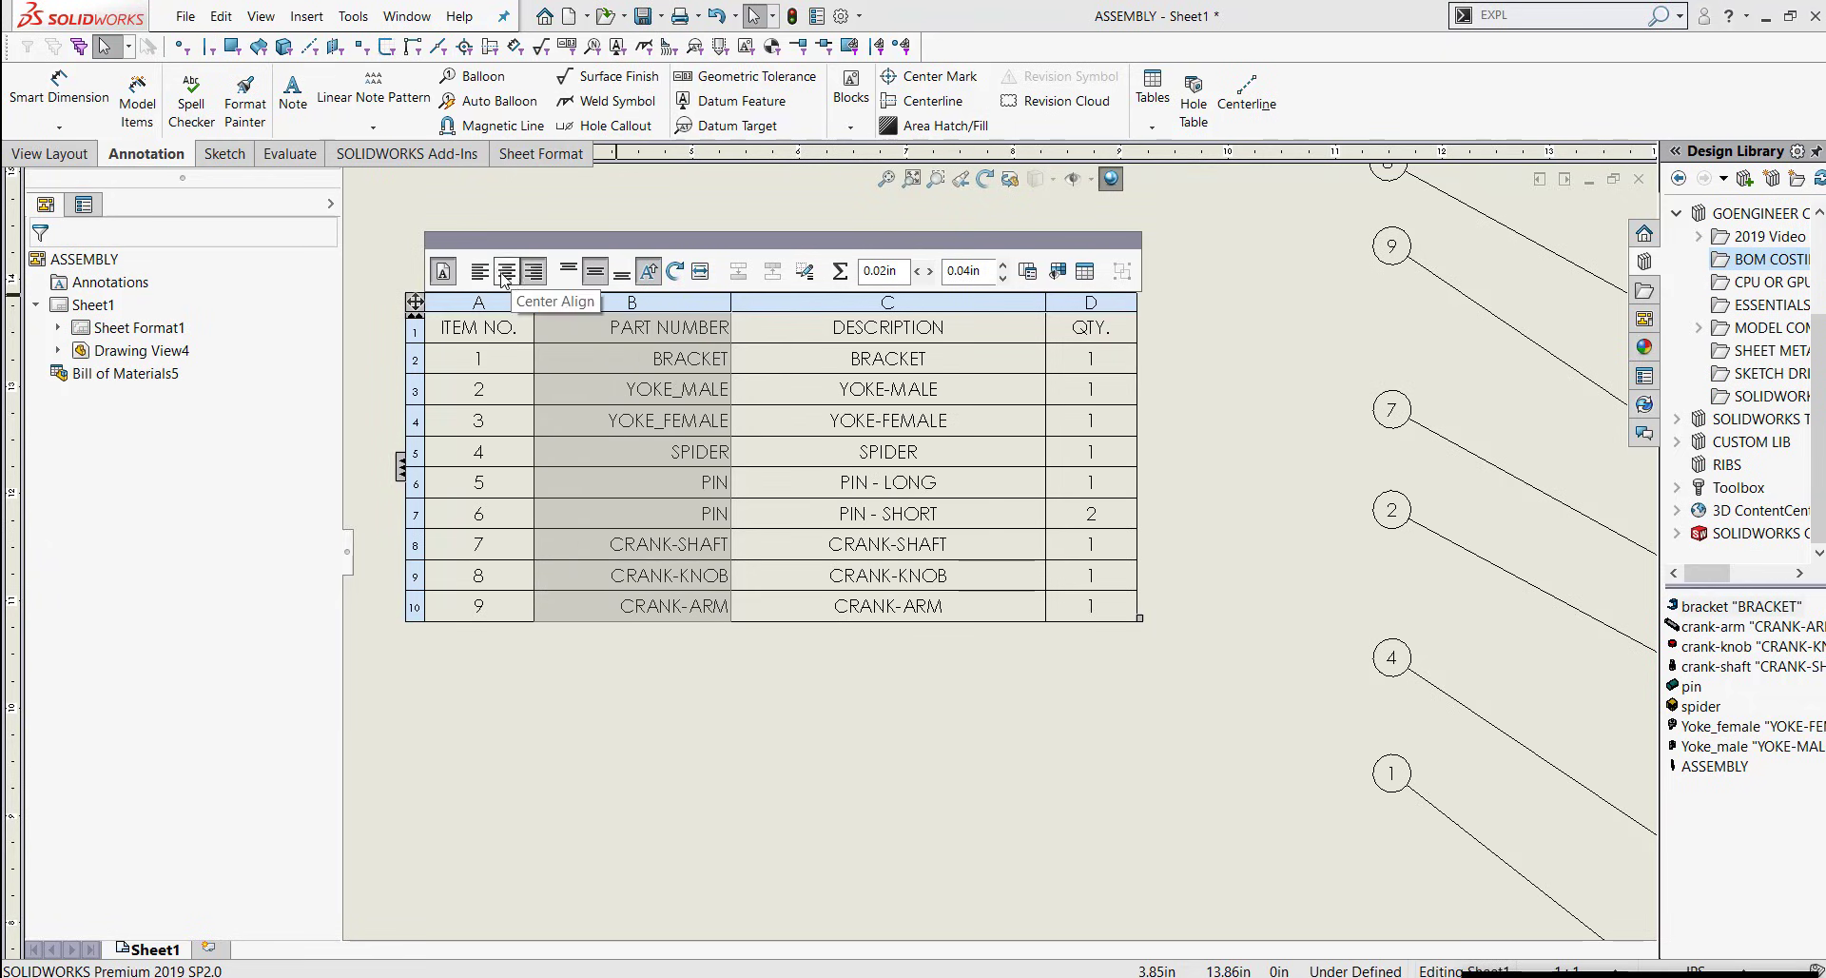
{"action": "left_click", "coordinate": [505, 274]}
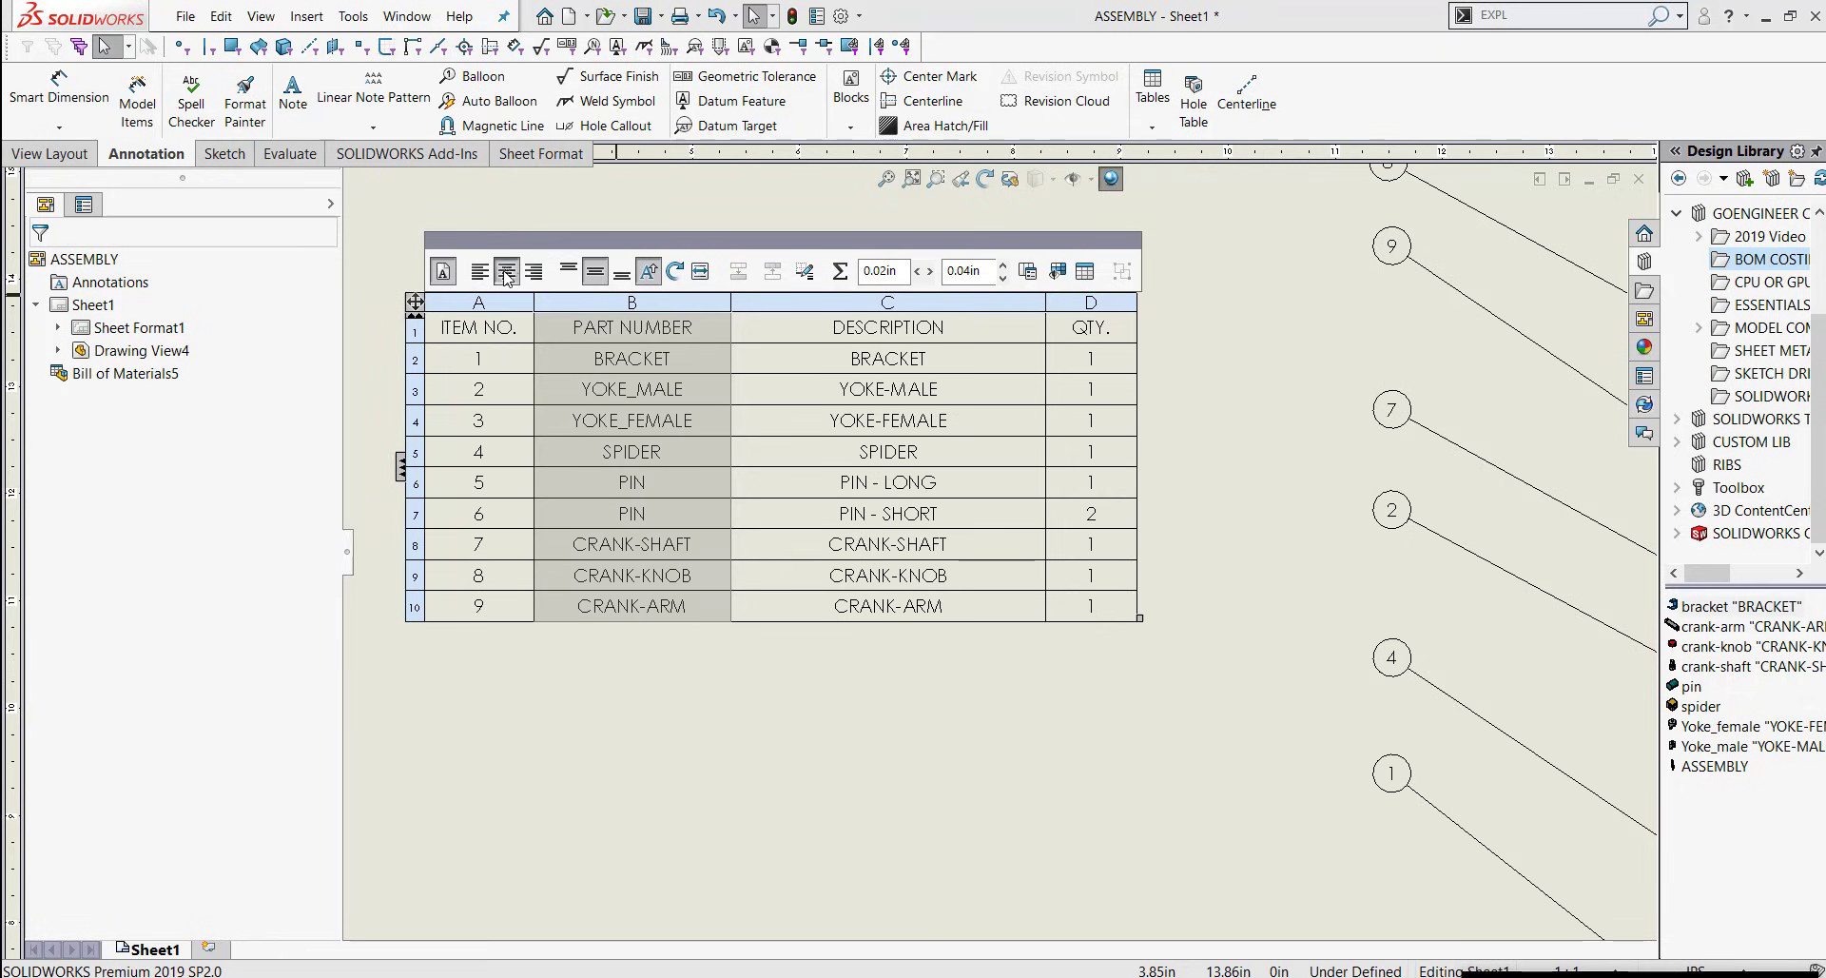
{"action": "left_click", "coordinate": [572, 273]}
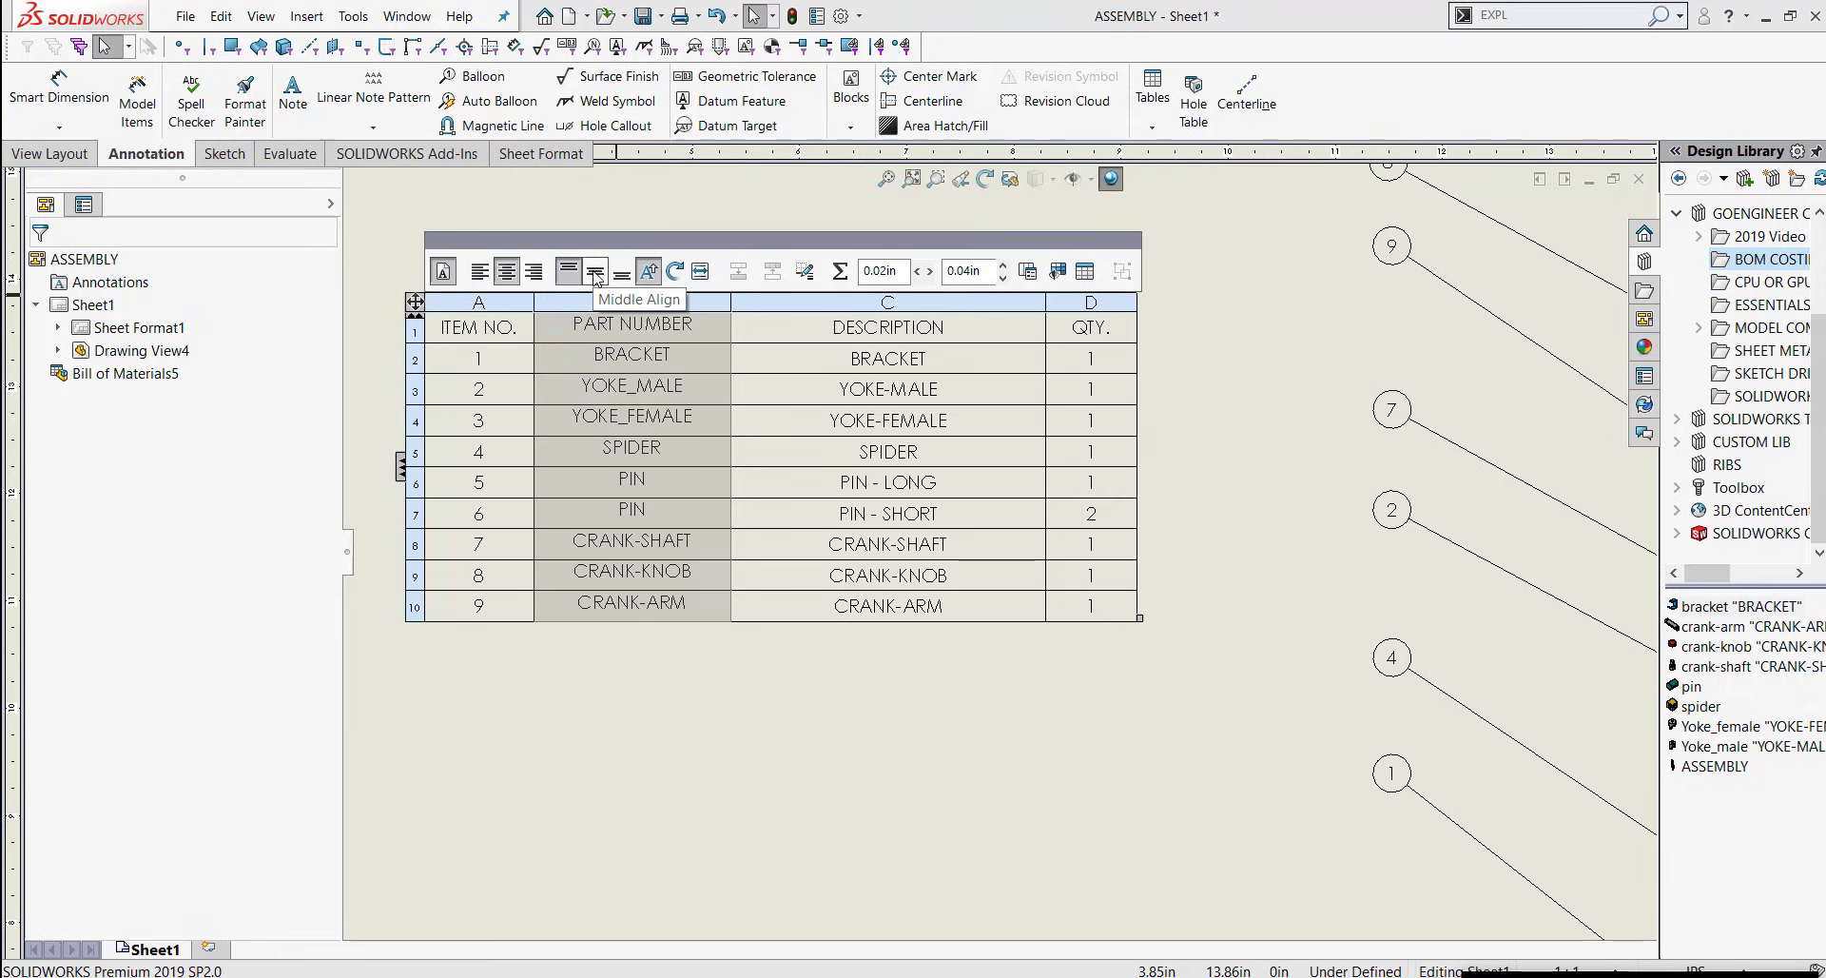
{"action": "left_click", "coordinate": [599, 274]}
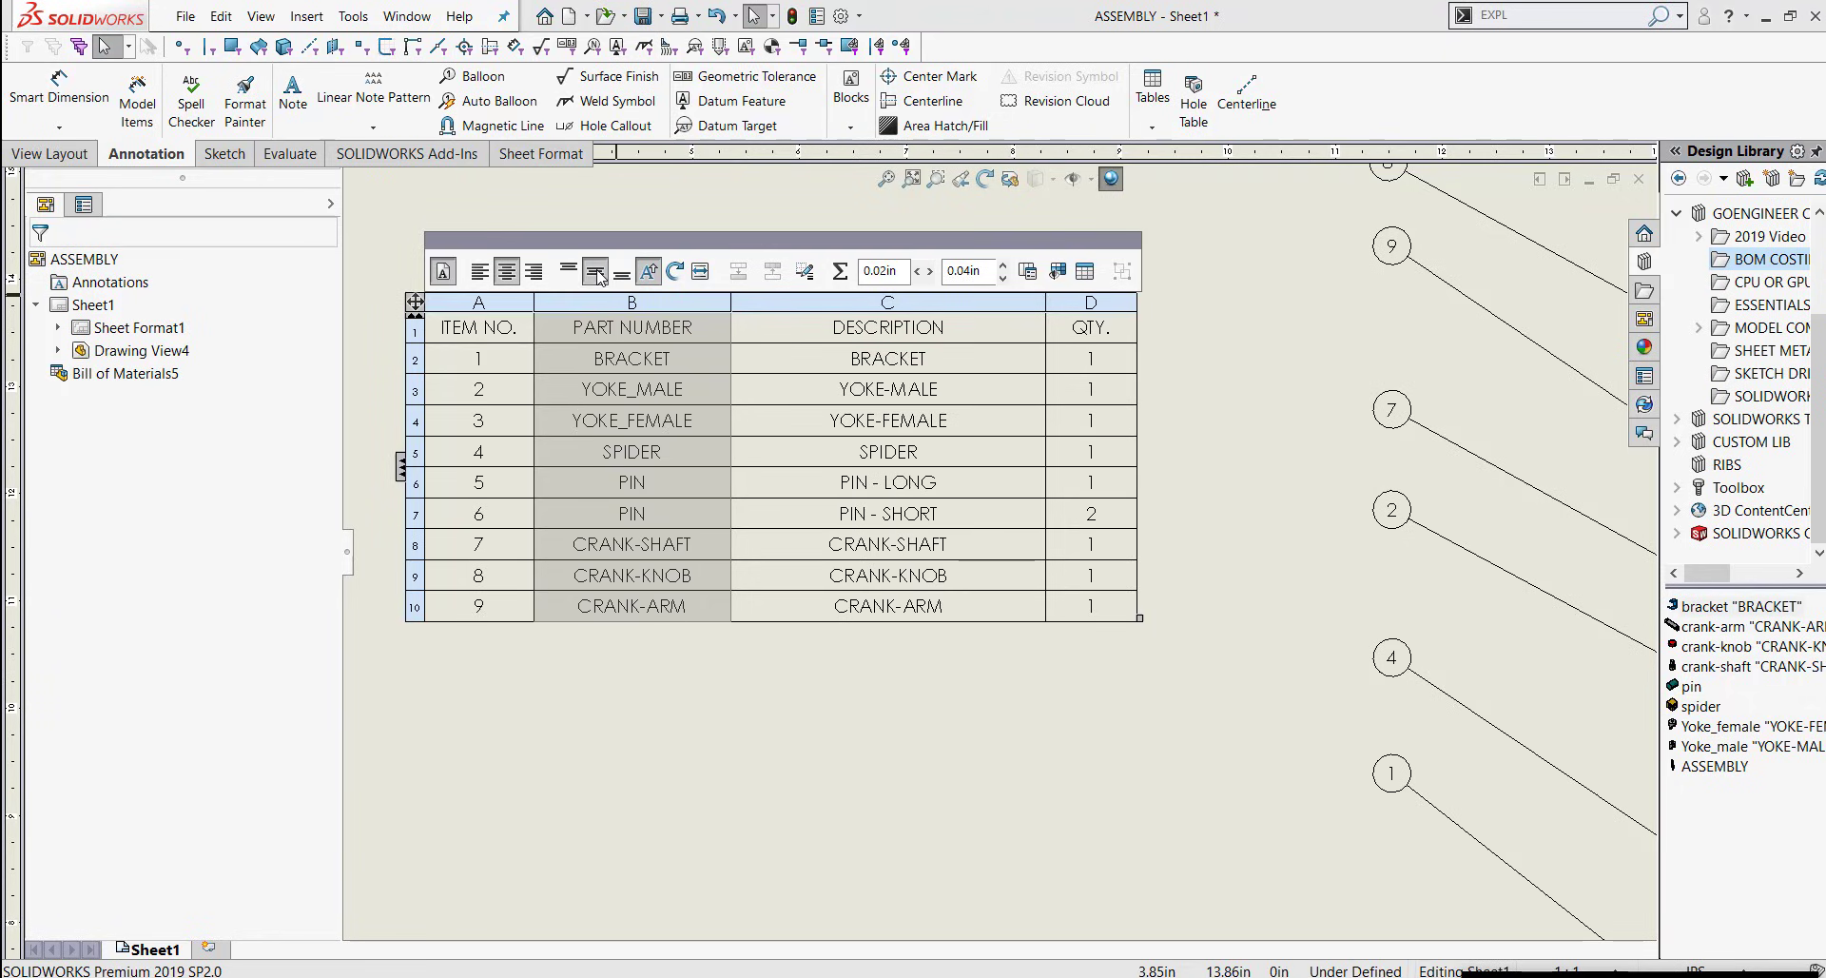
{"action": "left_click", "coordinate": [650, 271]}
Set column B to CUSTOM PROPERTY type using the PART NUMBER property
{"action": "left_click", "coordinate": [1028, 273]}
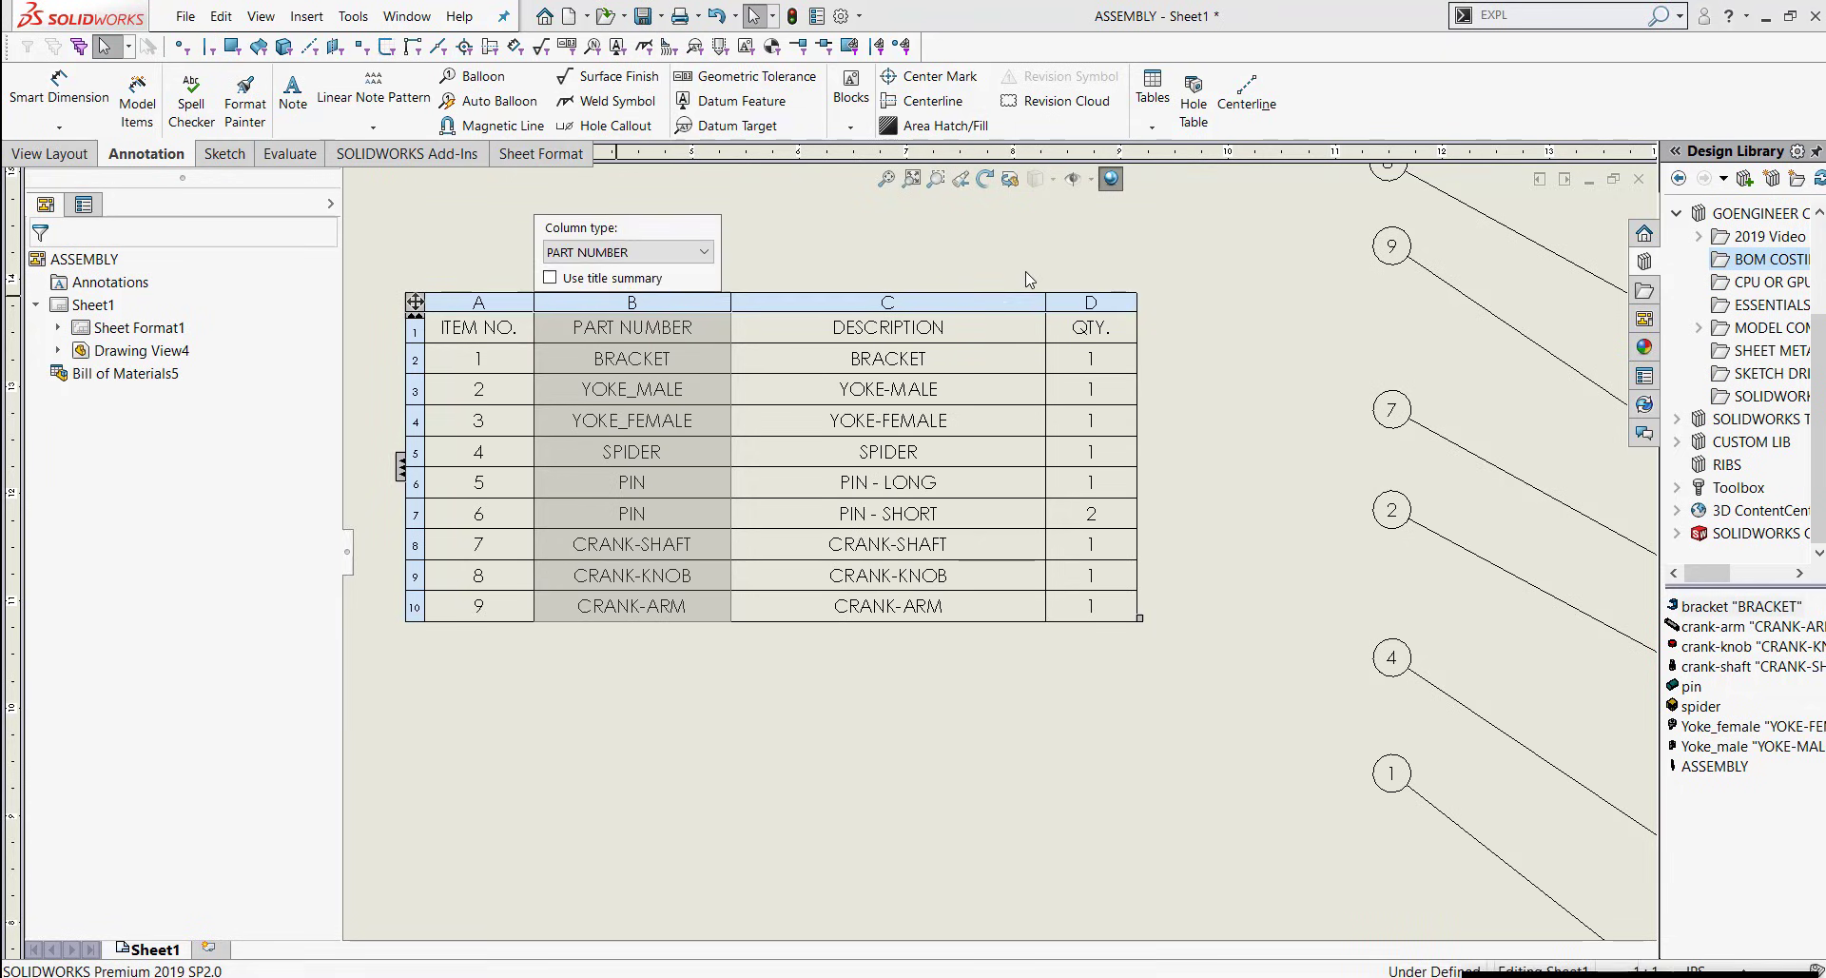
{"action": "left_click", "coordinate": [705, 250]}
{"action": "left_click", "coordinate": [634, 274]}
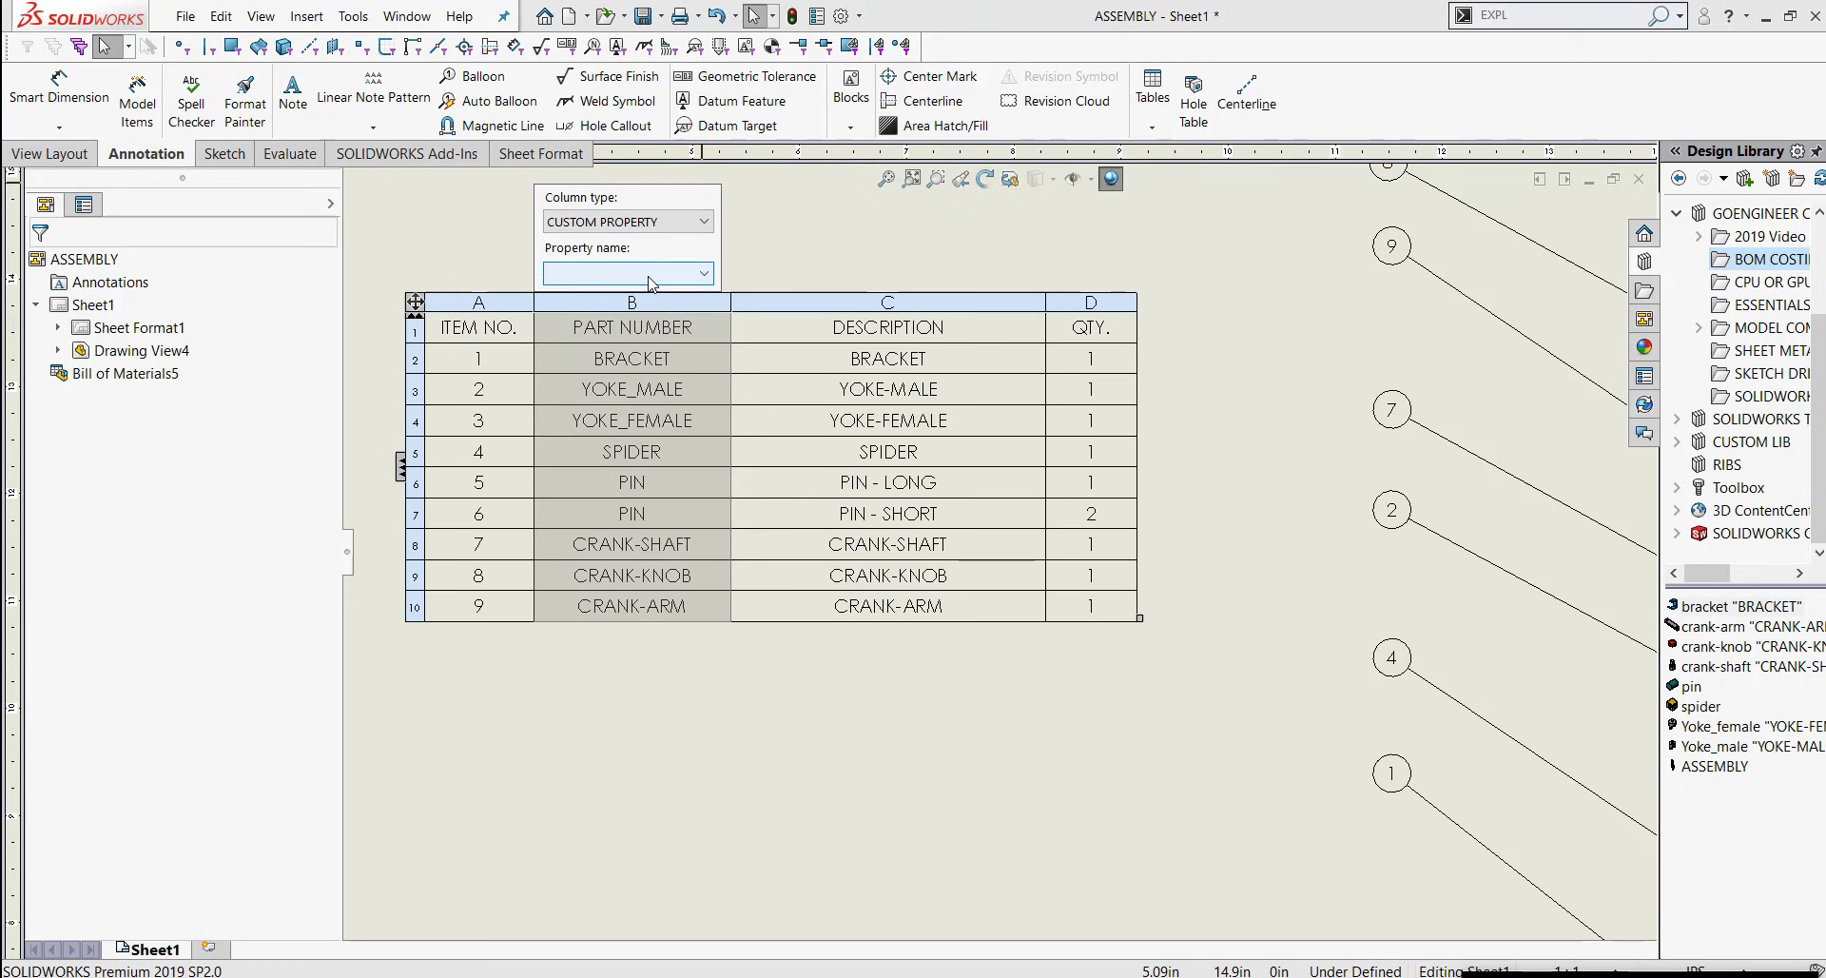
{"action": "left_click", "coordinate": [653, 284]}
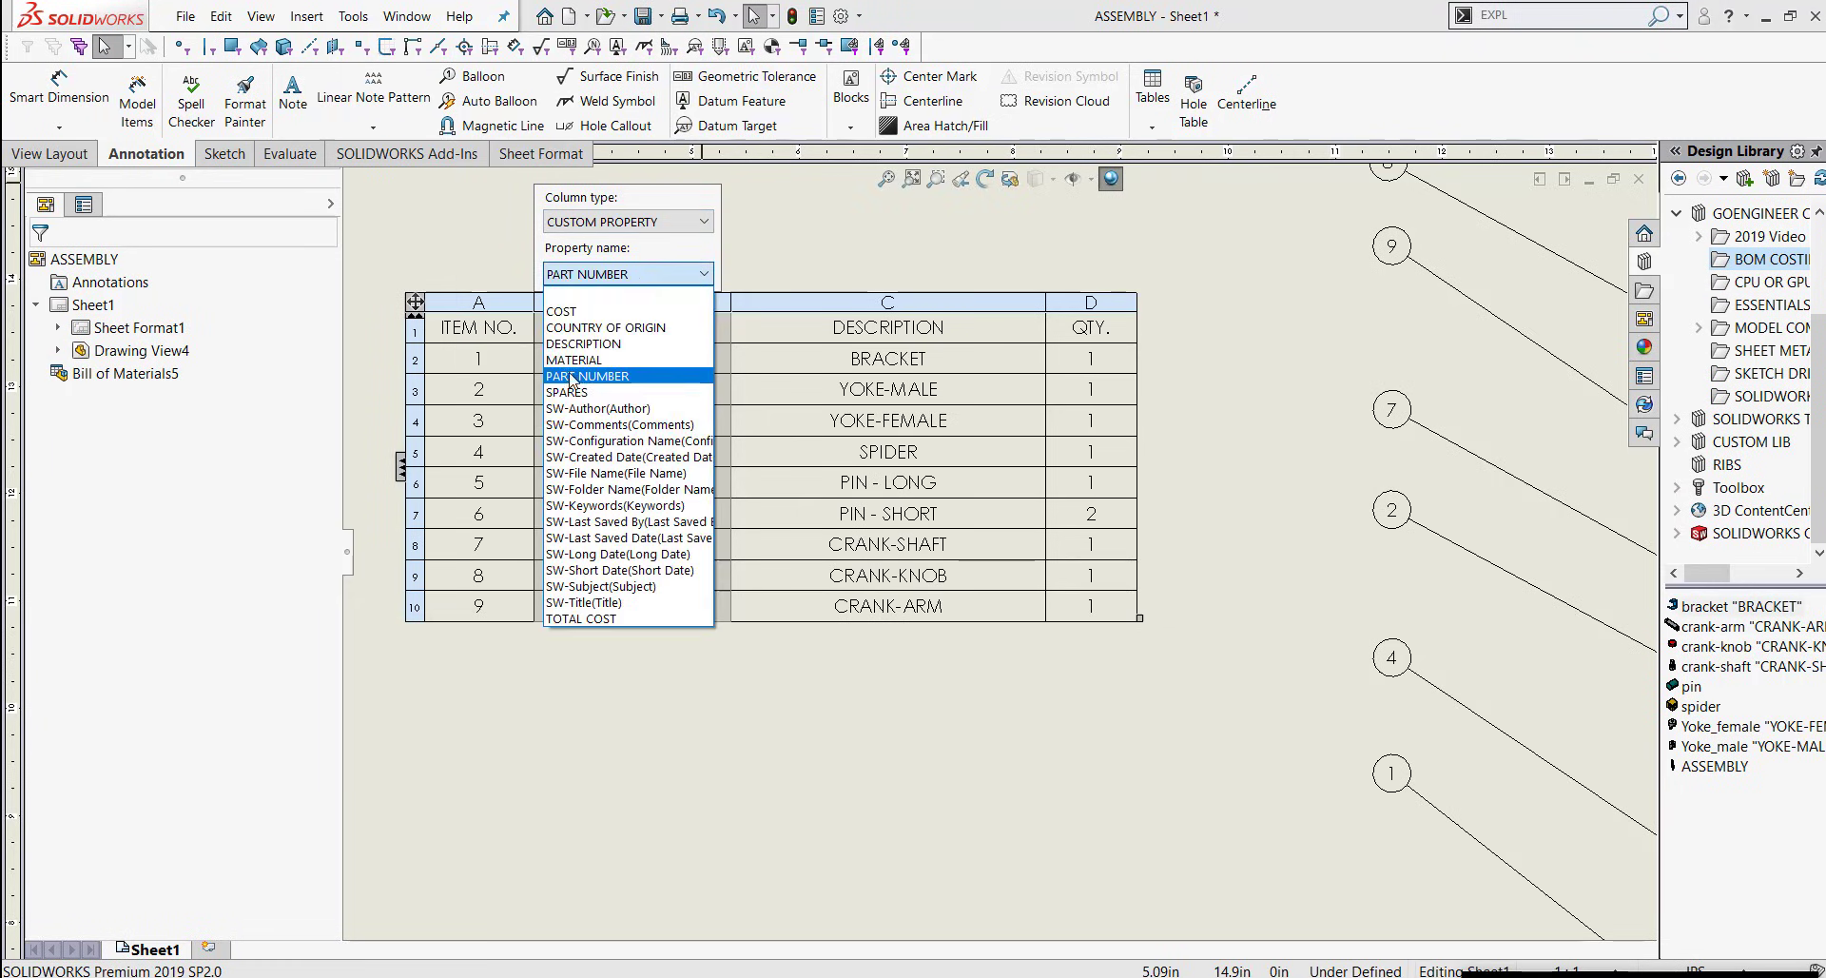
{"action": "left_click", "coordinate": [572, 378]}
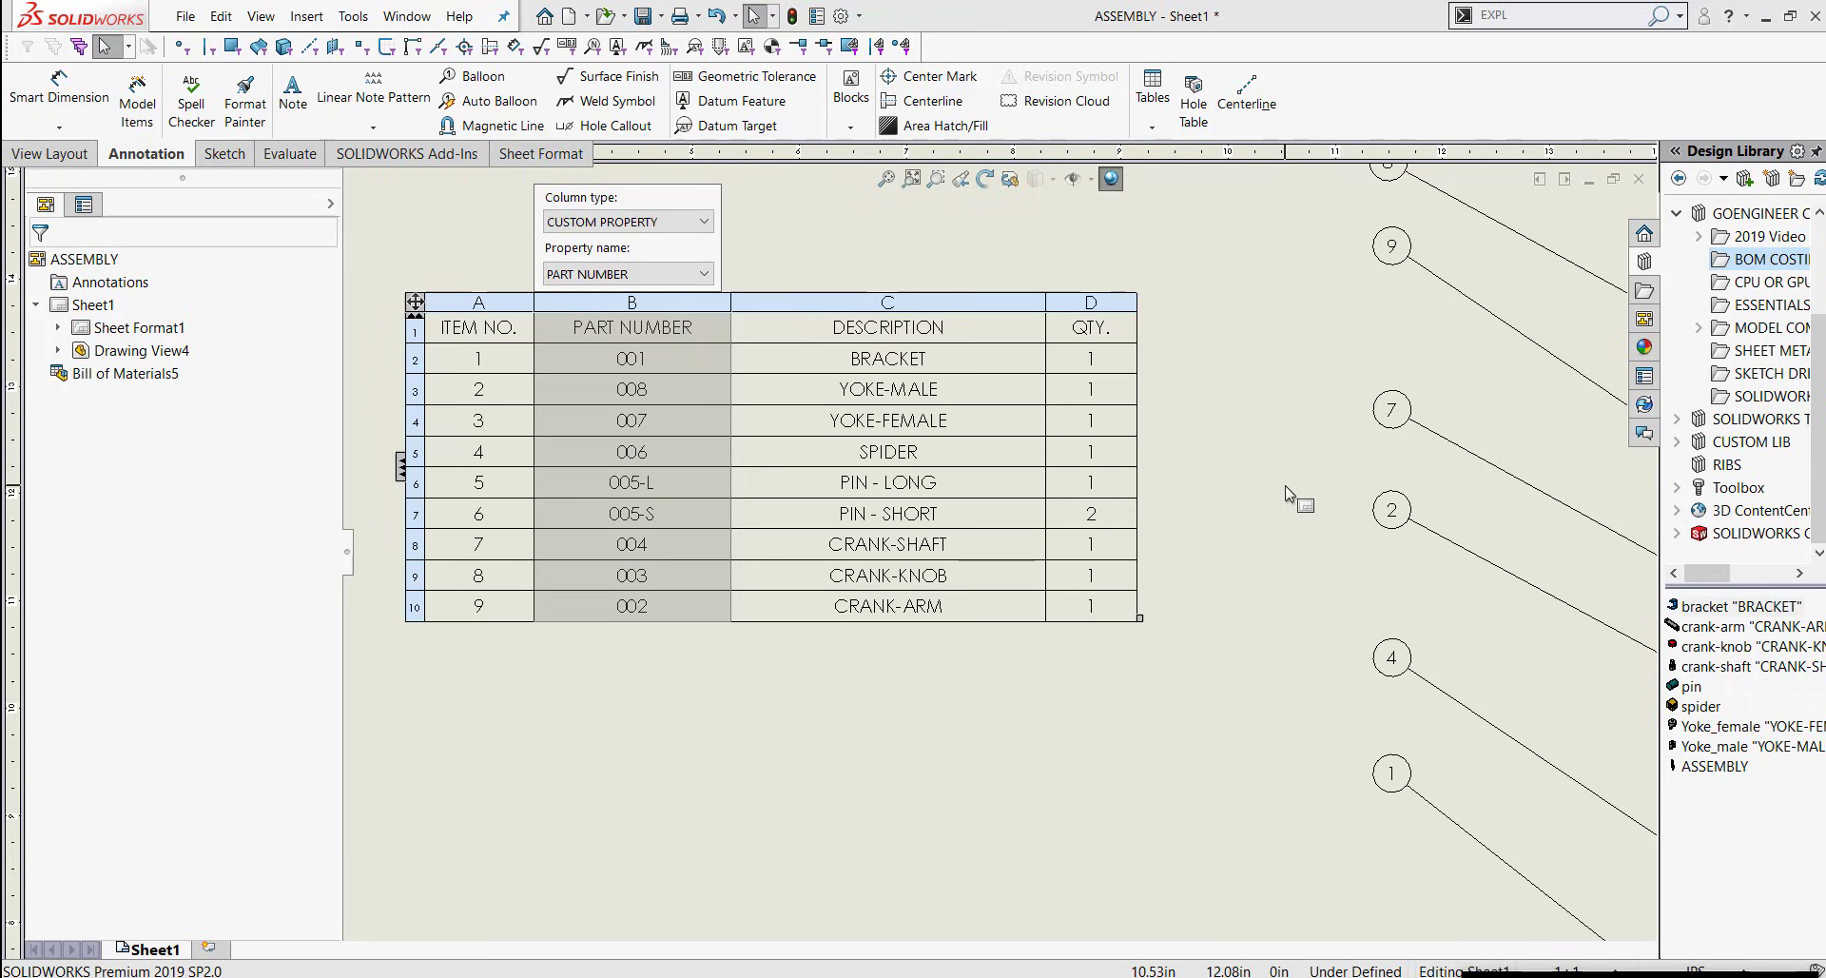
{"action": "scroll", "coordinate": [1286, 485], "scroll_direction": "up", "scroll_amount": 2}
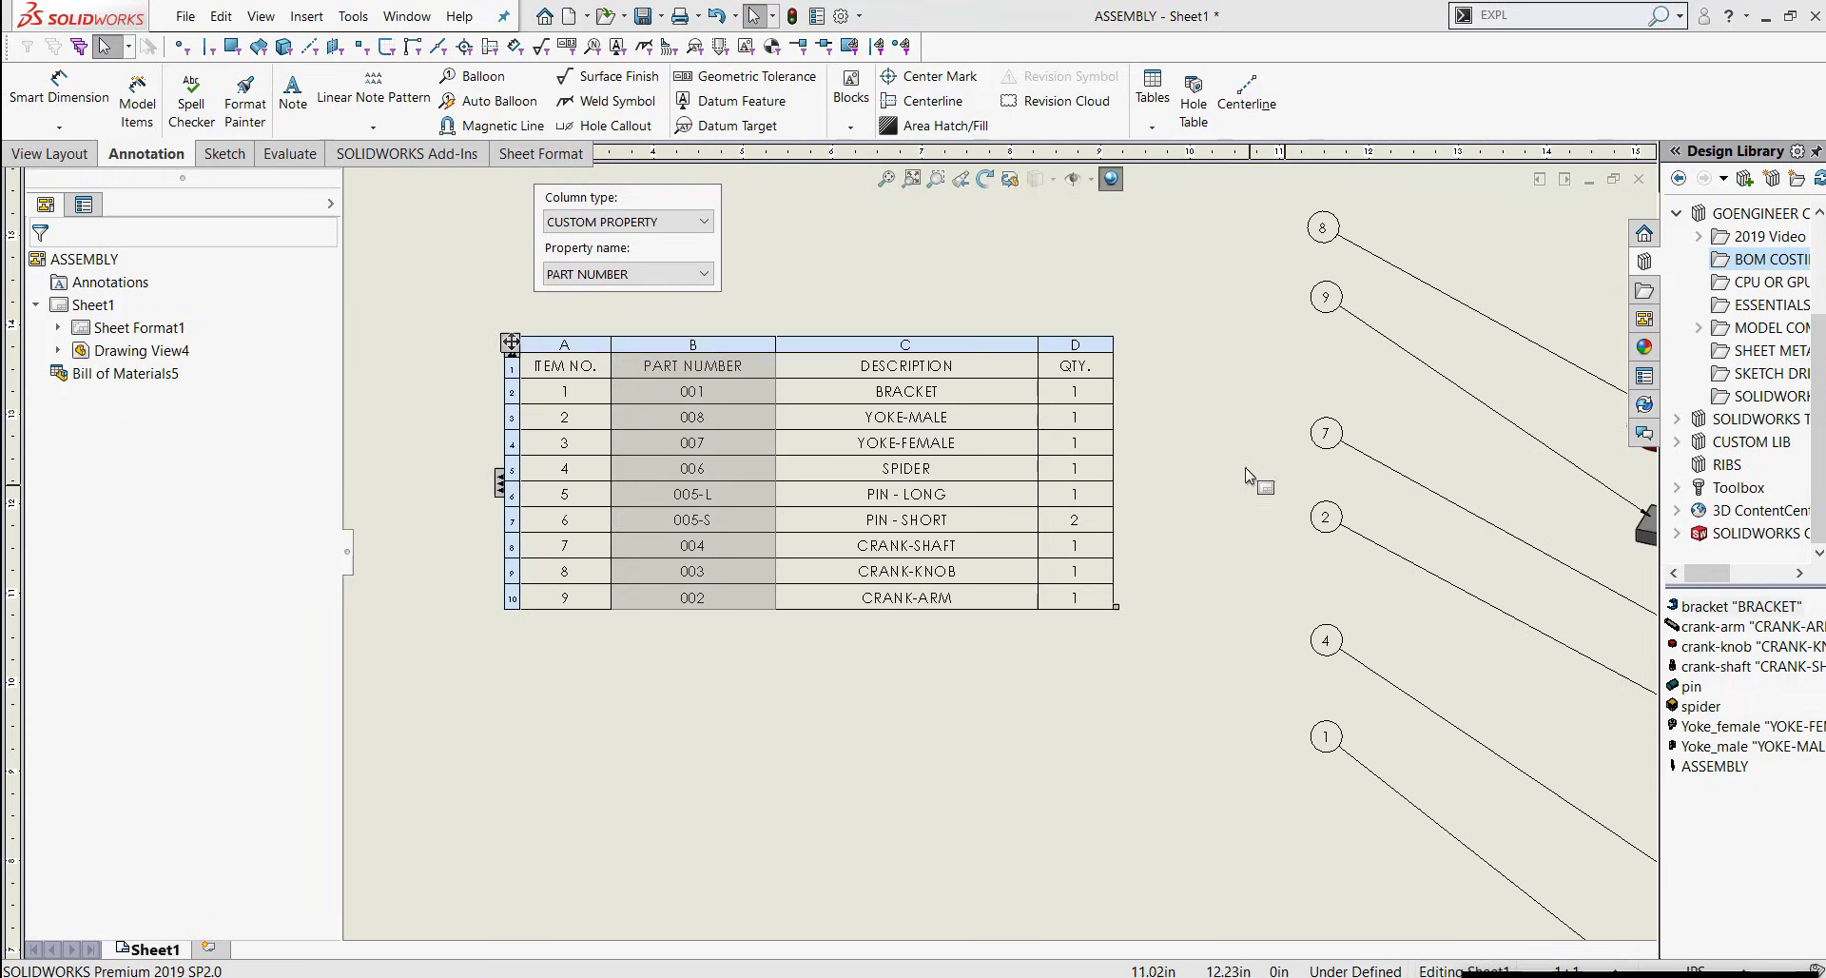
Drag rows into order: BRACKET, CRANK-ARM, CRANK-KNOB, CRANK-SHAFT, pins, SPIDER, then both yokes
{"action": "left_click", "coordinate": [795, 243]}
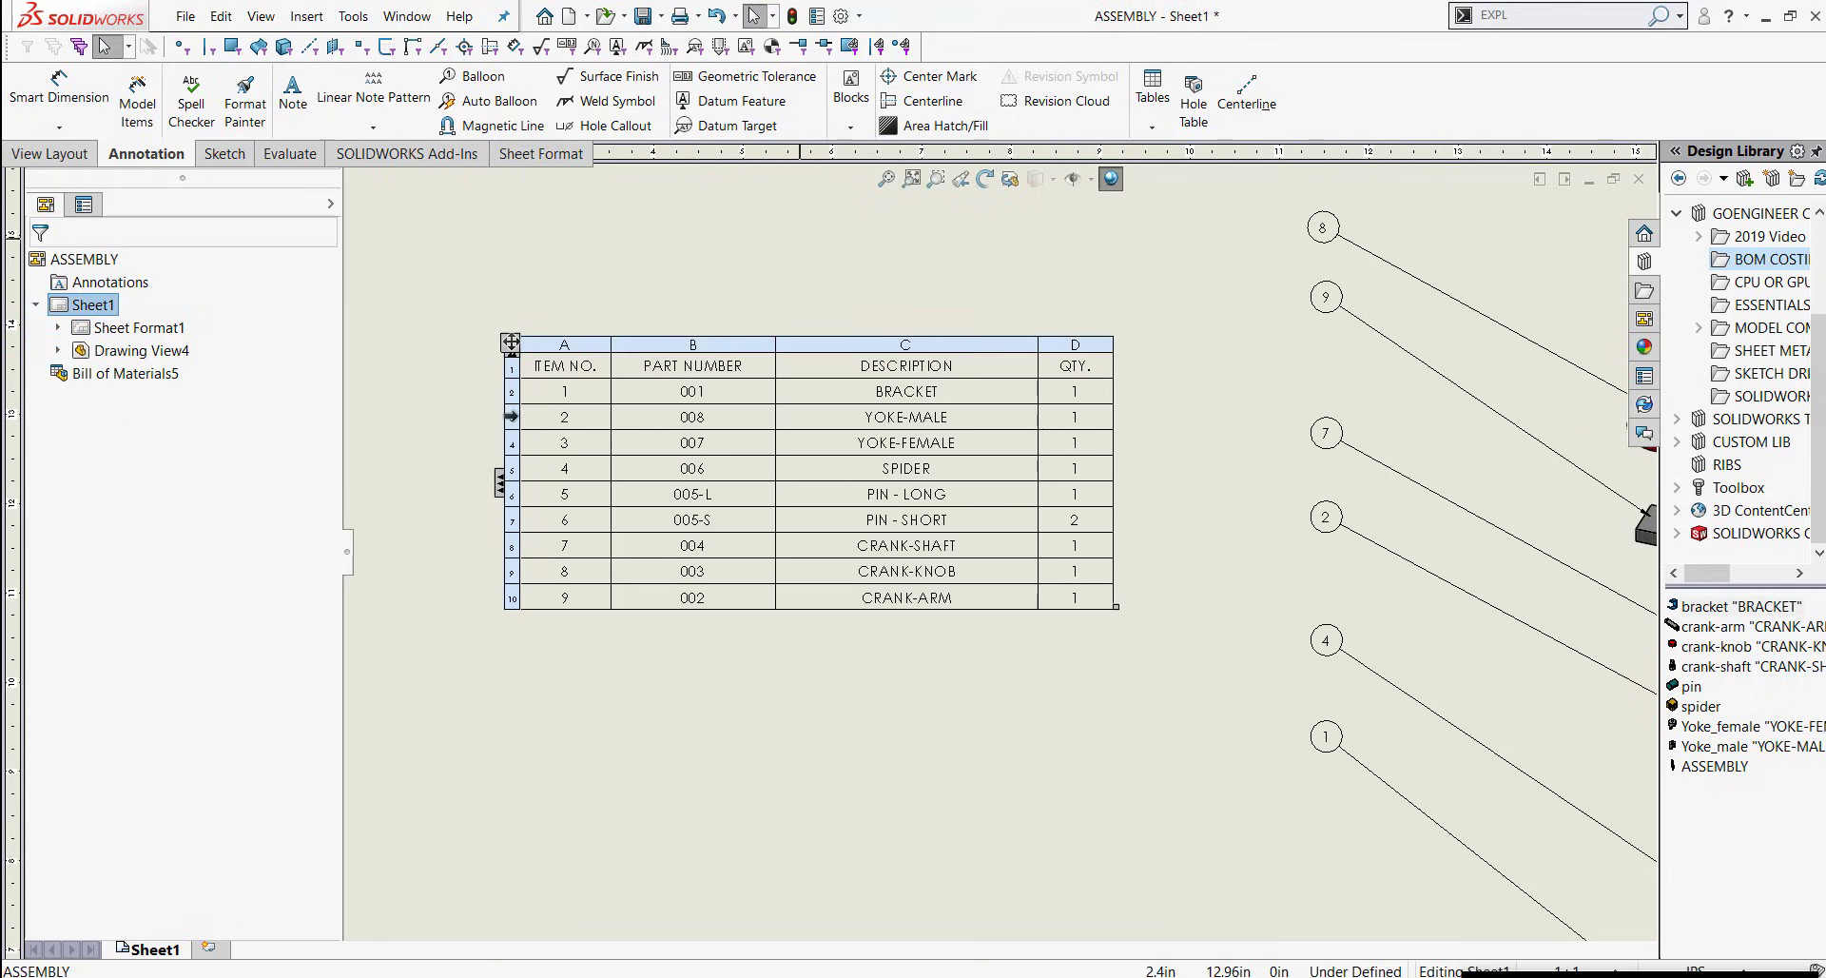
{"action": "left_click_drag", "start_coordinate": [515, 419], "coordinate": [515, 597]}
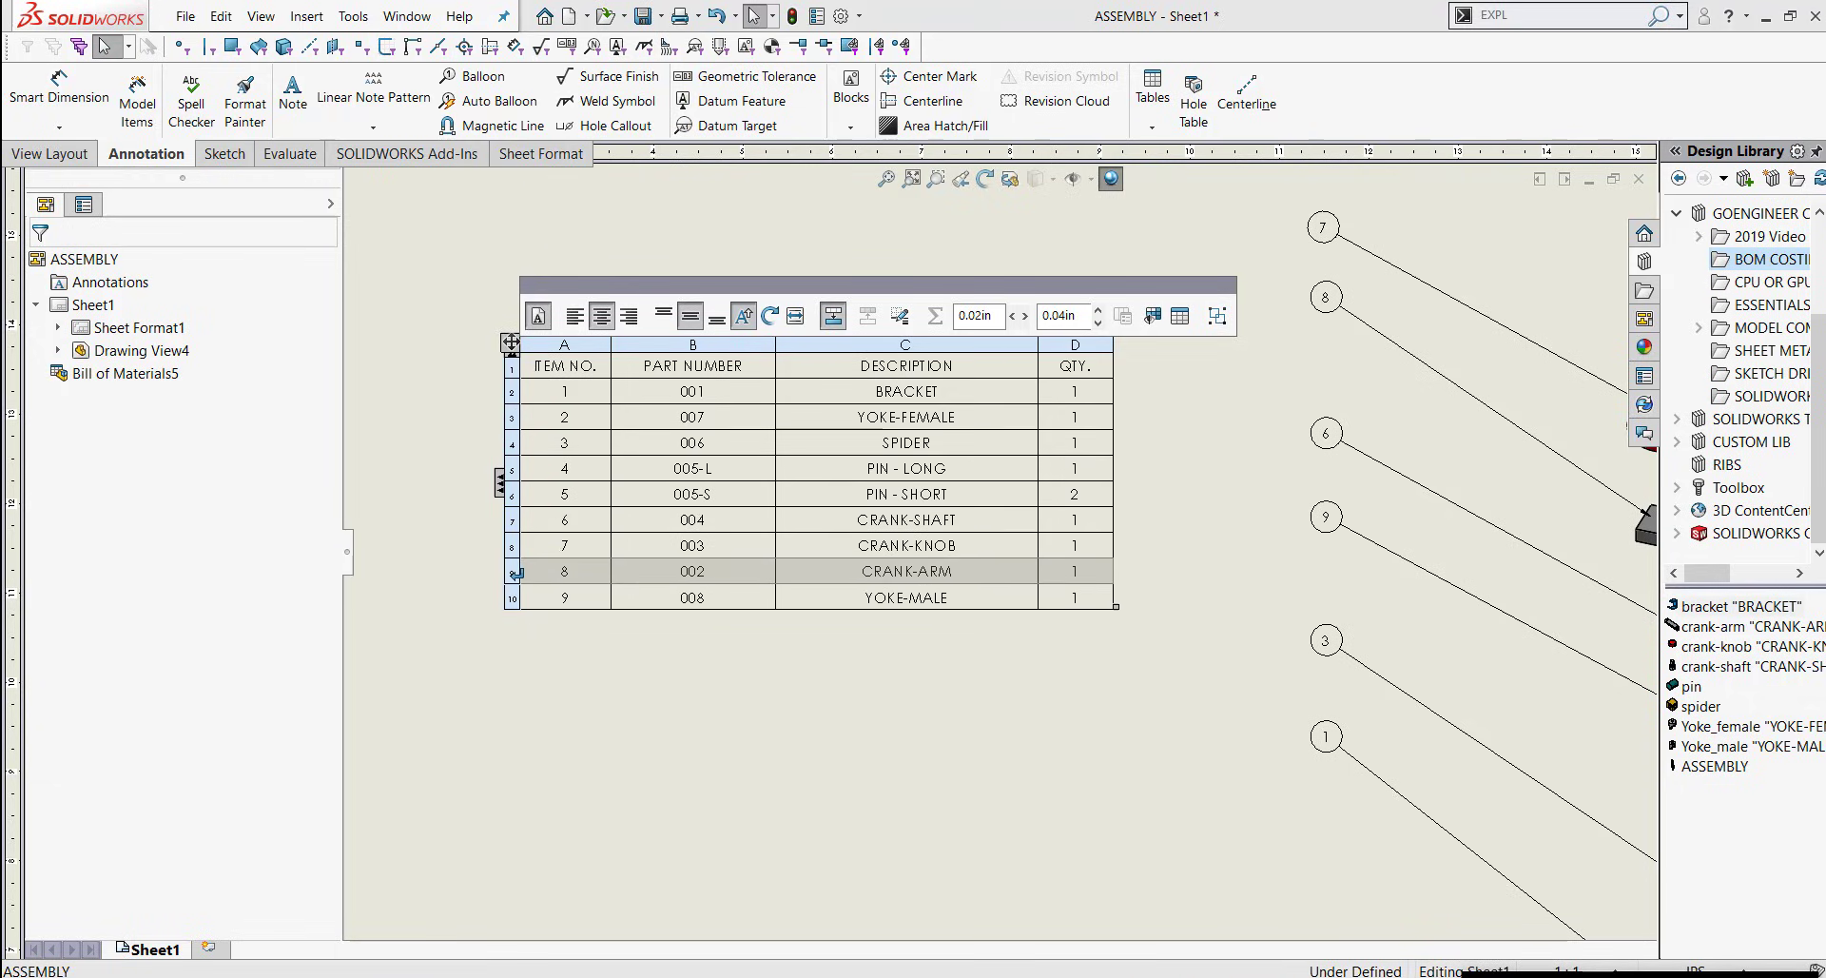
{"action": "left_click_drag", "start_coordinate": [515, 574], "coordinate": [513, 416]}
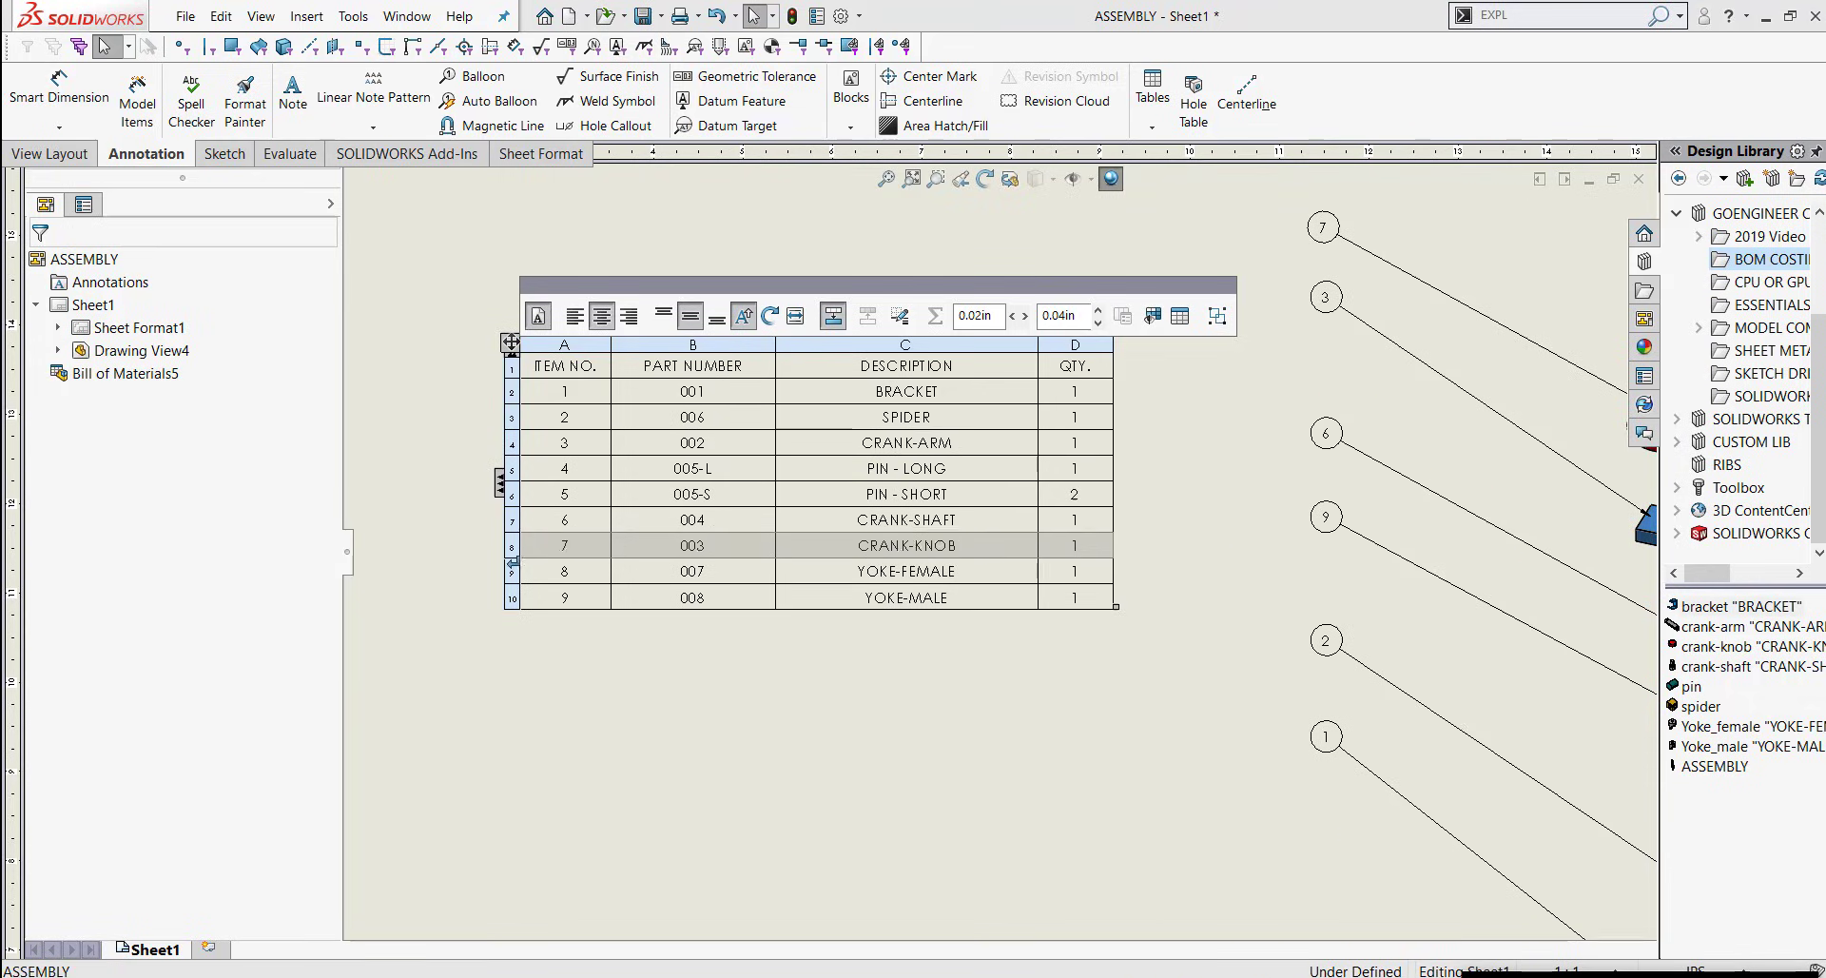
{"action": "left_click_drag", "start_coordinate": [511, 550], "coordinate": [512, 548]}
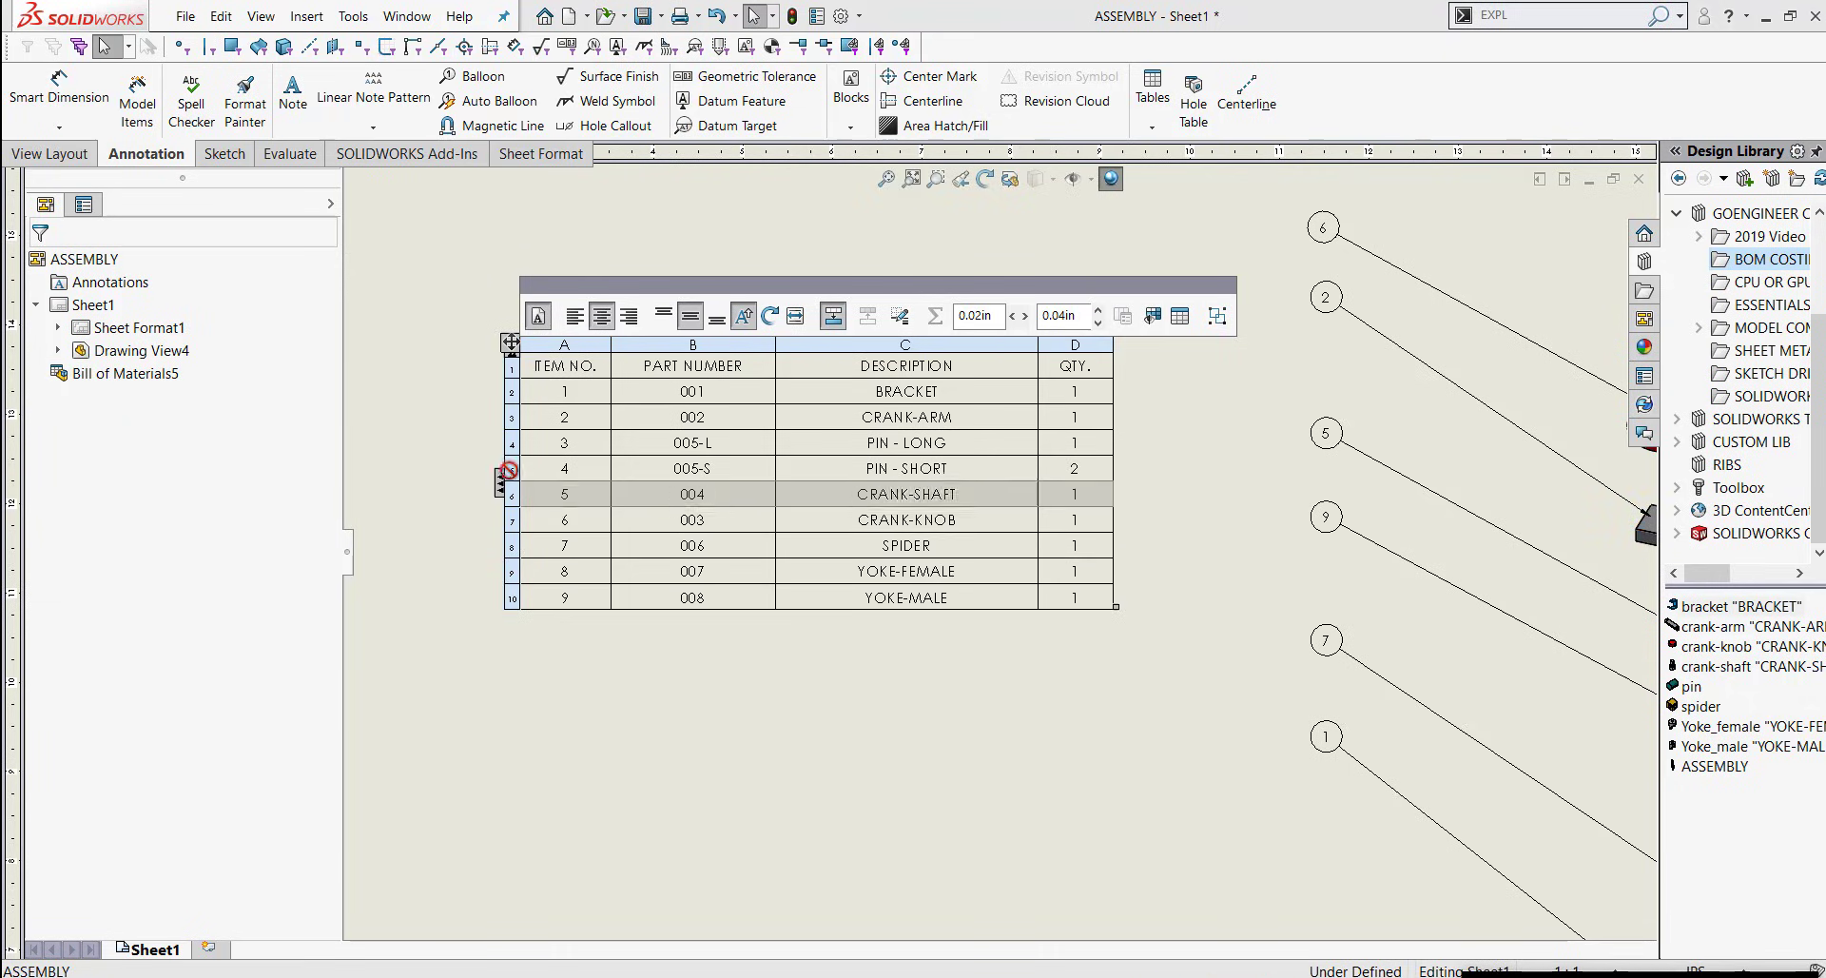
{"action": "left_click_drag", "start_coordinate": [512, 441], "coordinate": [504, 483]}
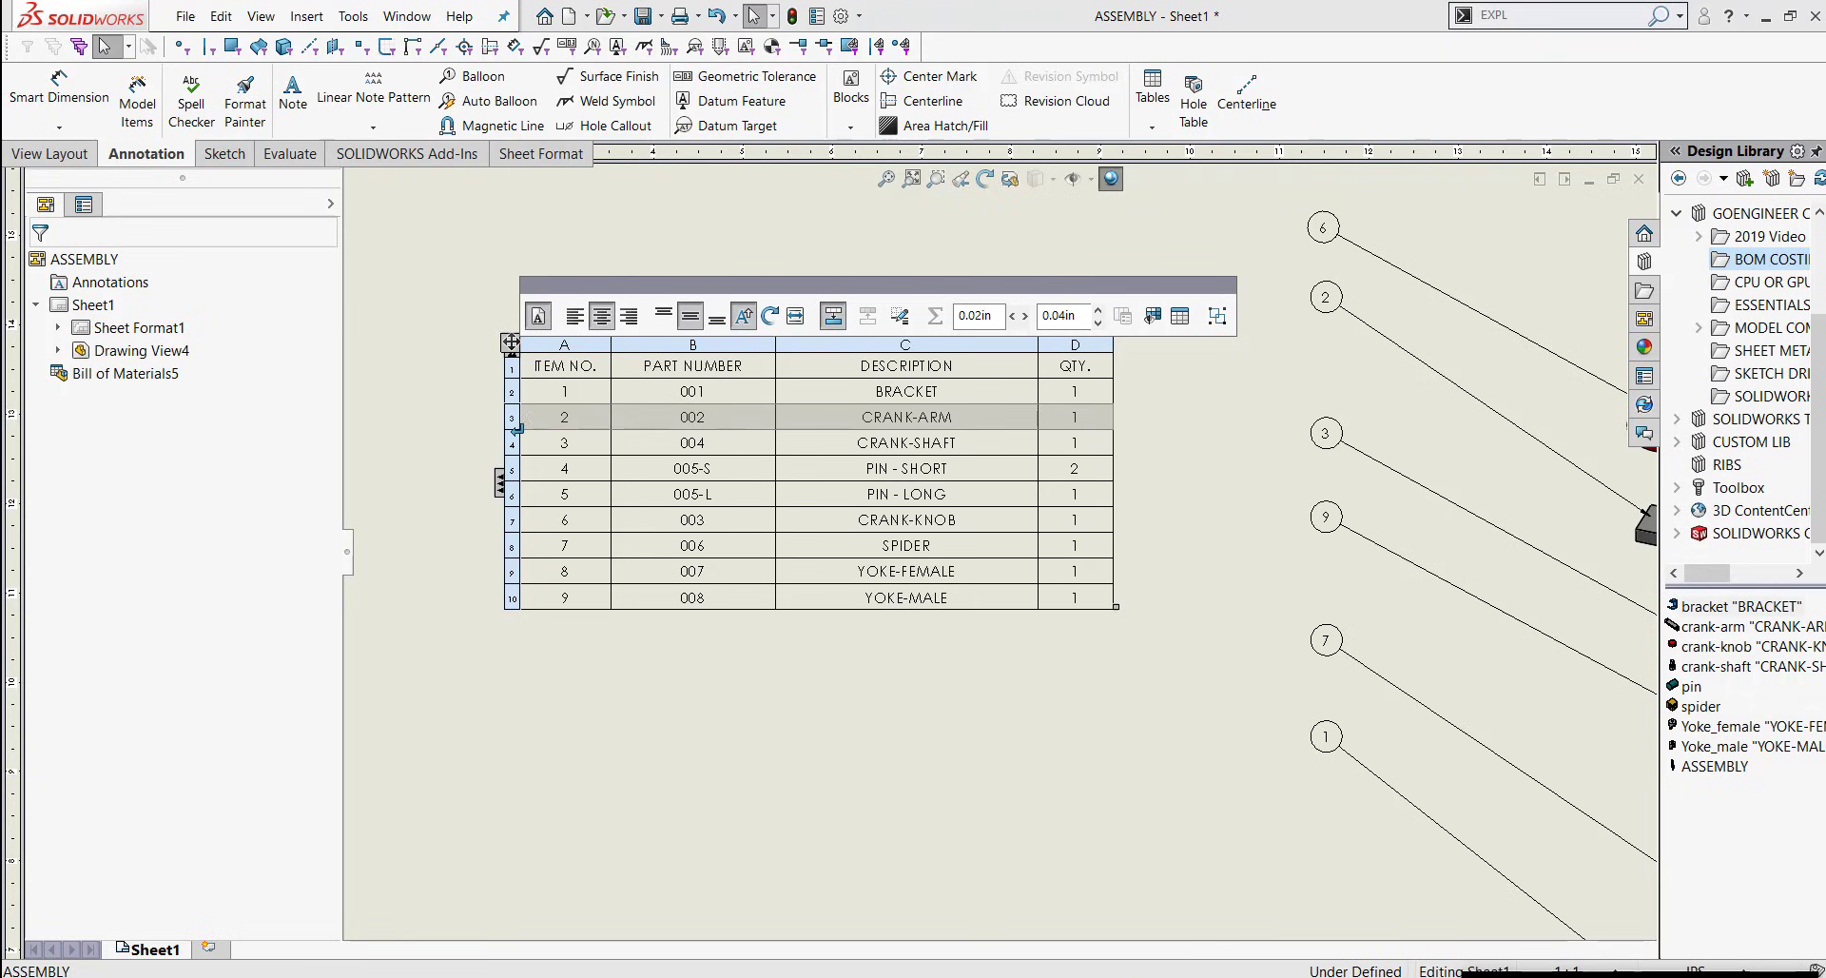
{"action": "left_click_drag", "start_coordinate": [512, 519], "coordinate": [509, 484]}
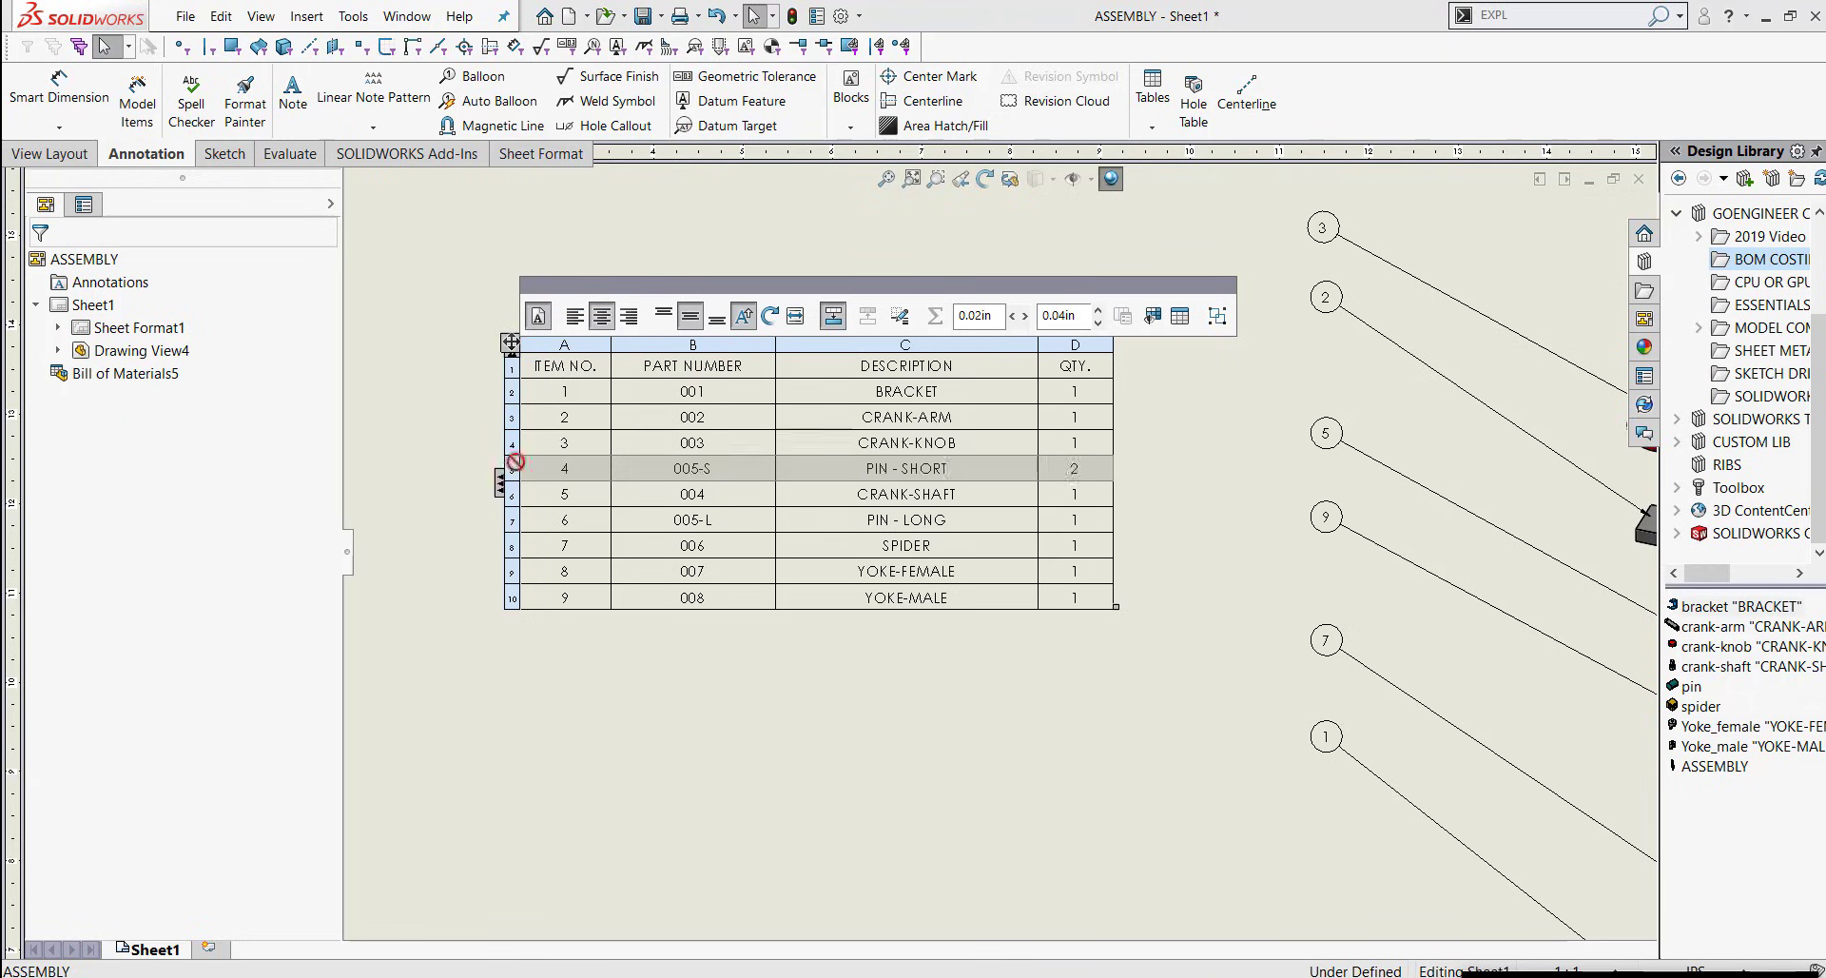
{"action": "left_click_drag", "start_coordinate": [512, 460], "coordinate": [519, 462]}
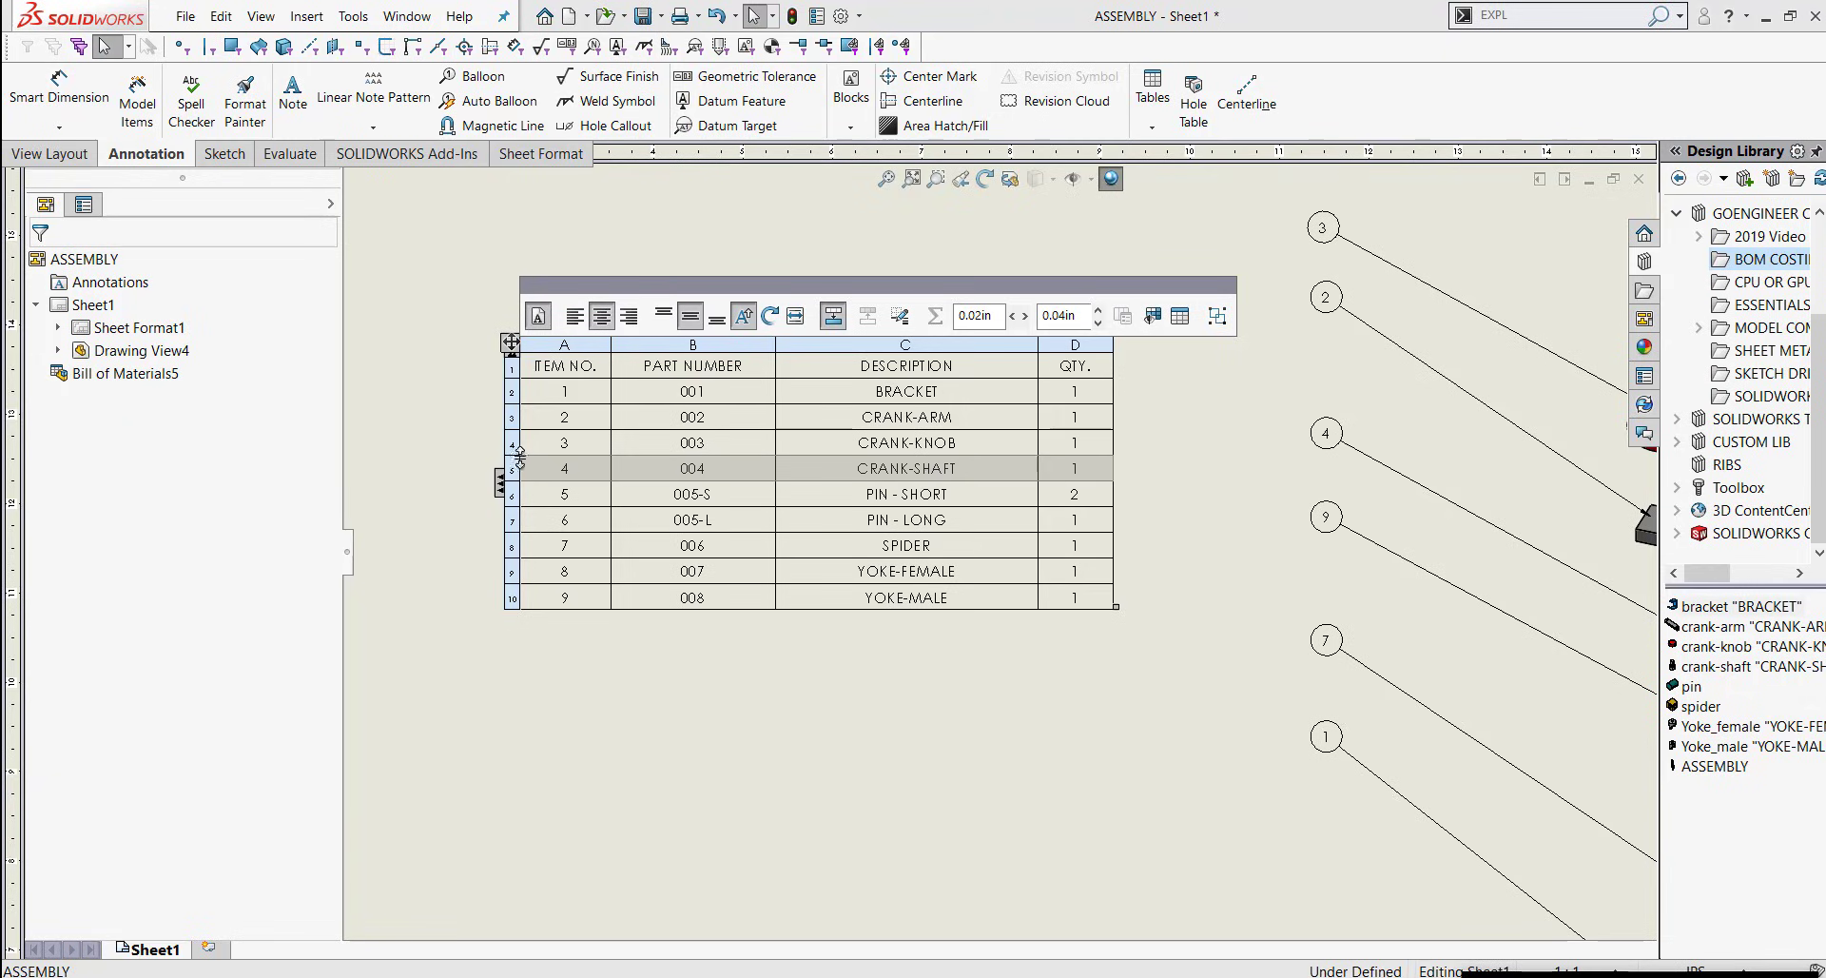
{"action": "left_click", "coordinate": [856, 735]}
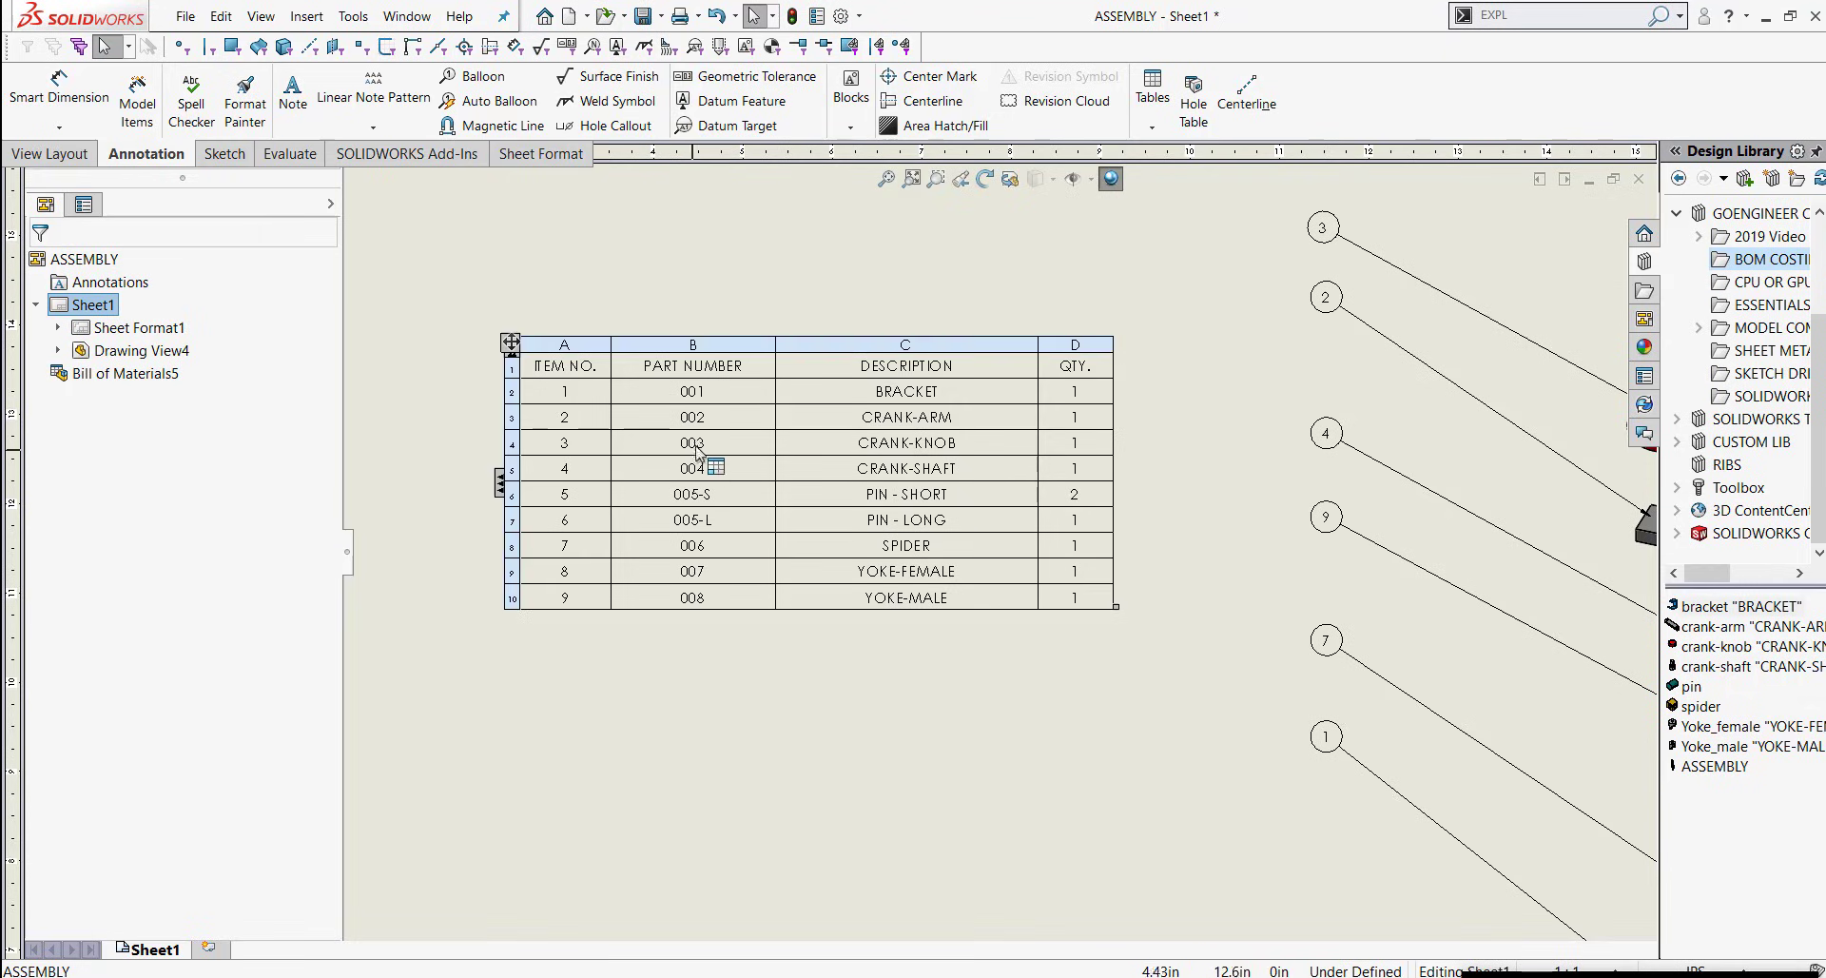
Dismiss the unsaved-document reminder and insert a blank row below the last BOM row
{"action": "scroll", "coordinate": [708, 457], "scroll_direction": "down", "scroll_amount": 2}
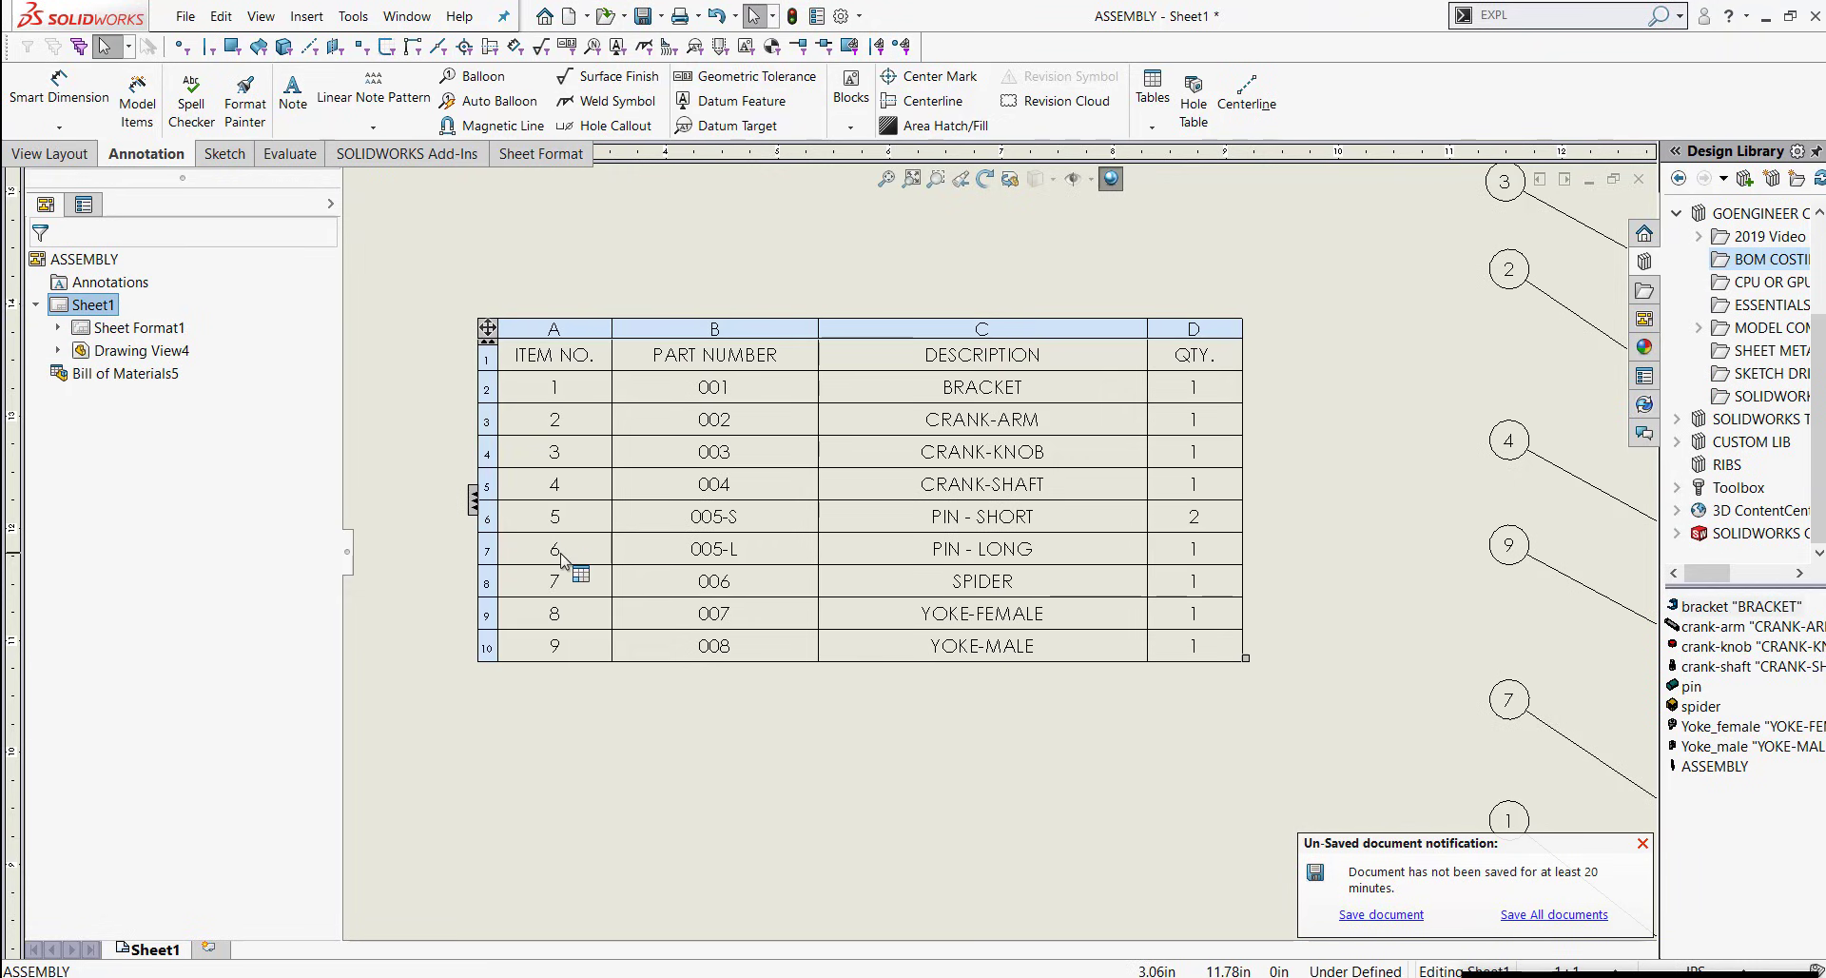
{"action": "left_click", "coordinate": [1643, 843]}
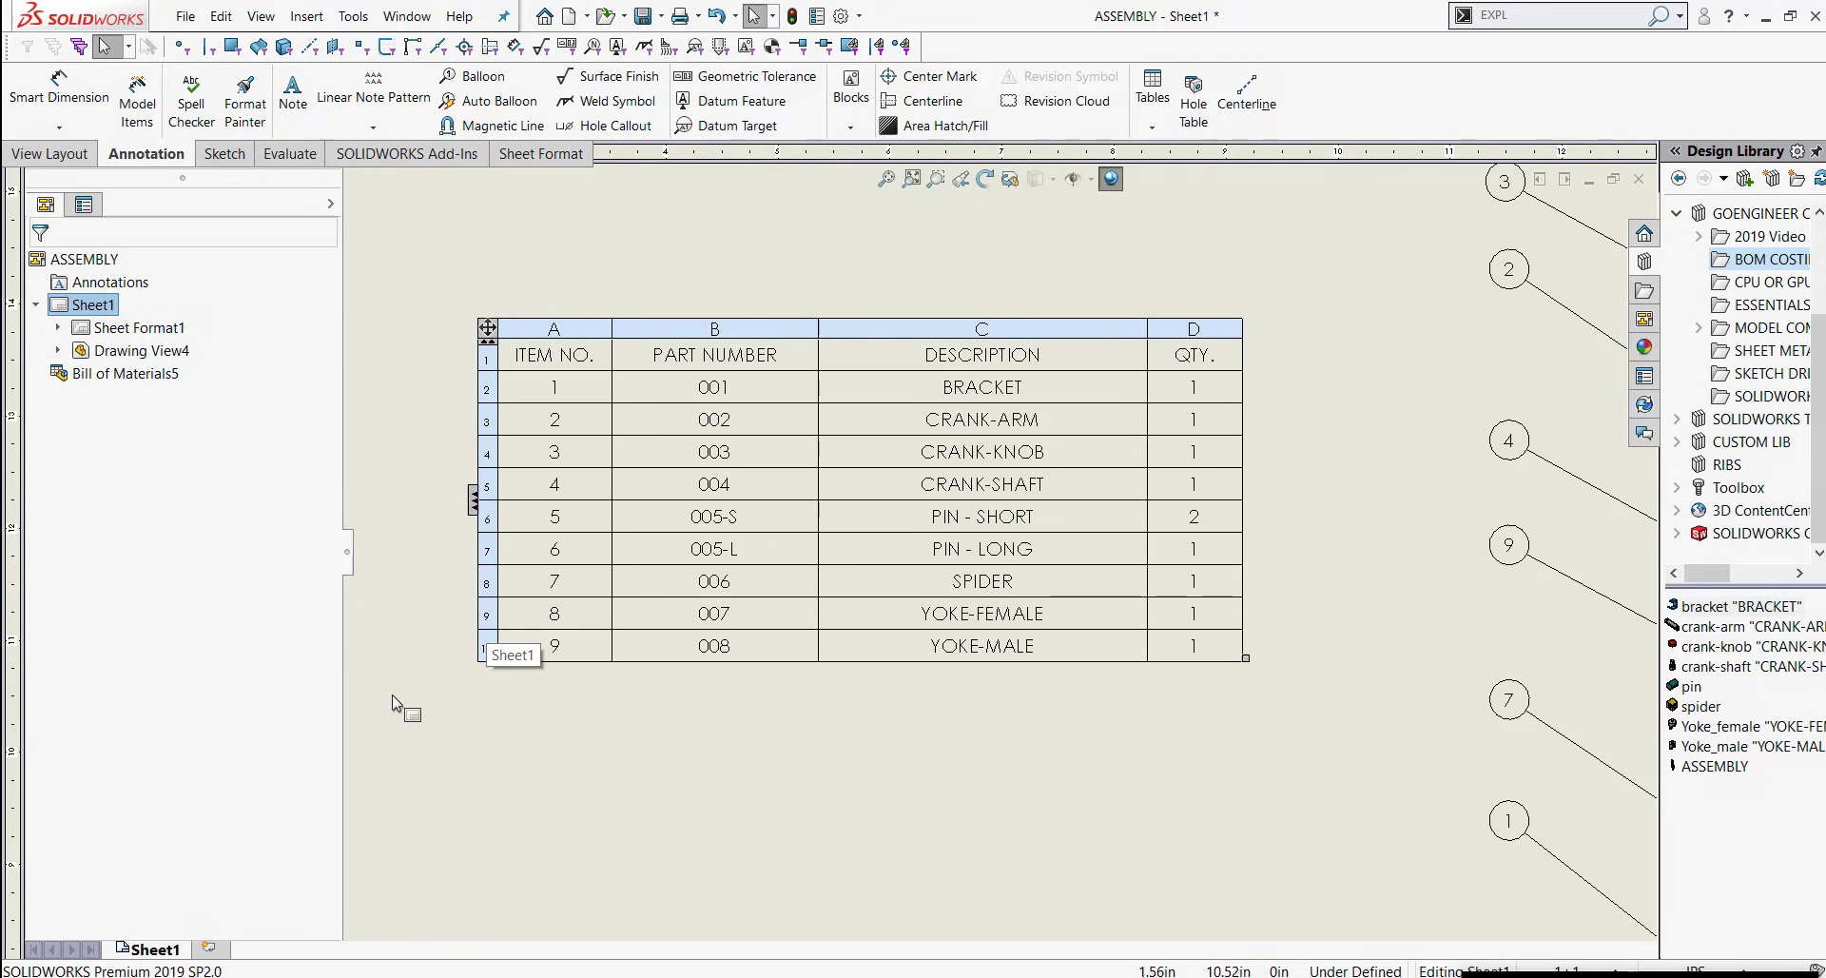
{"action": "right_click", "coordinate": [488, 645]}
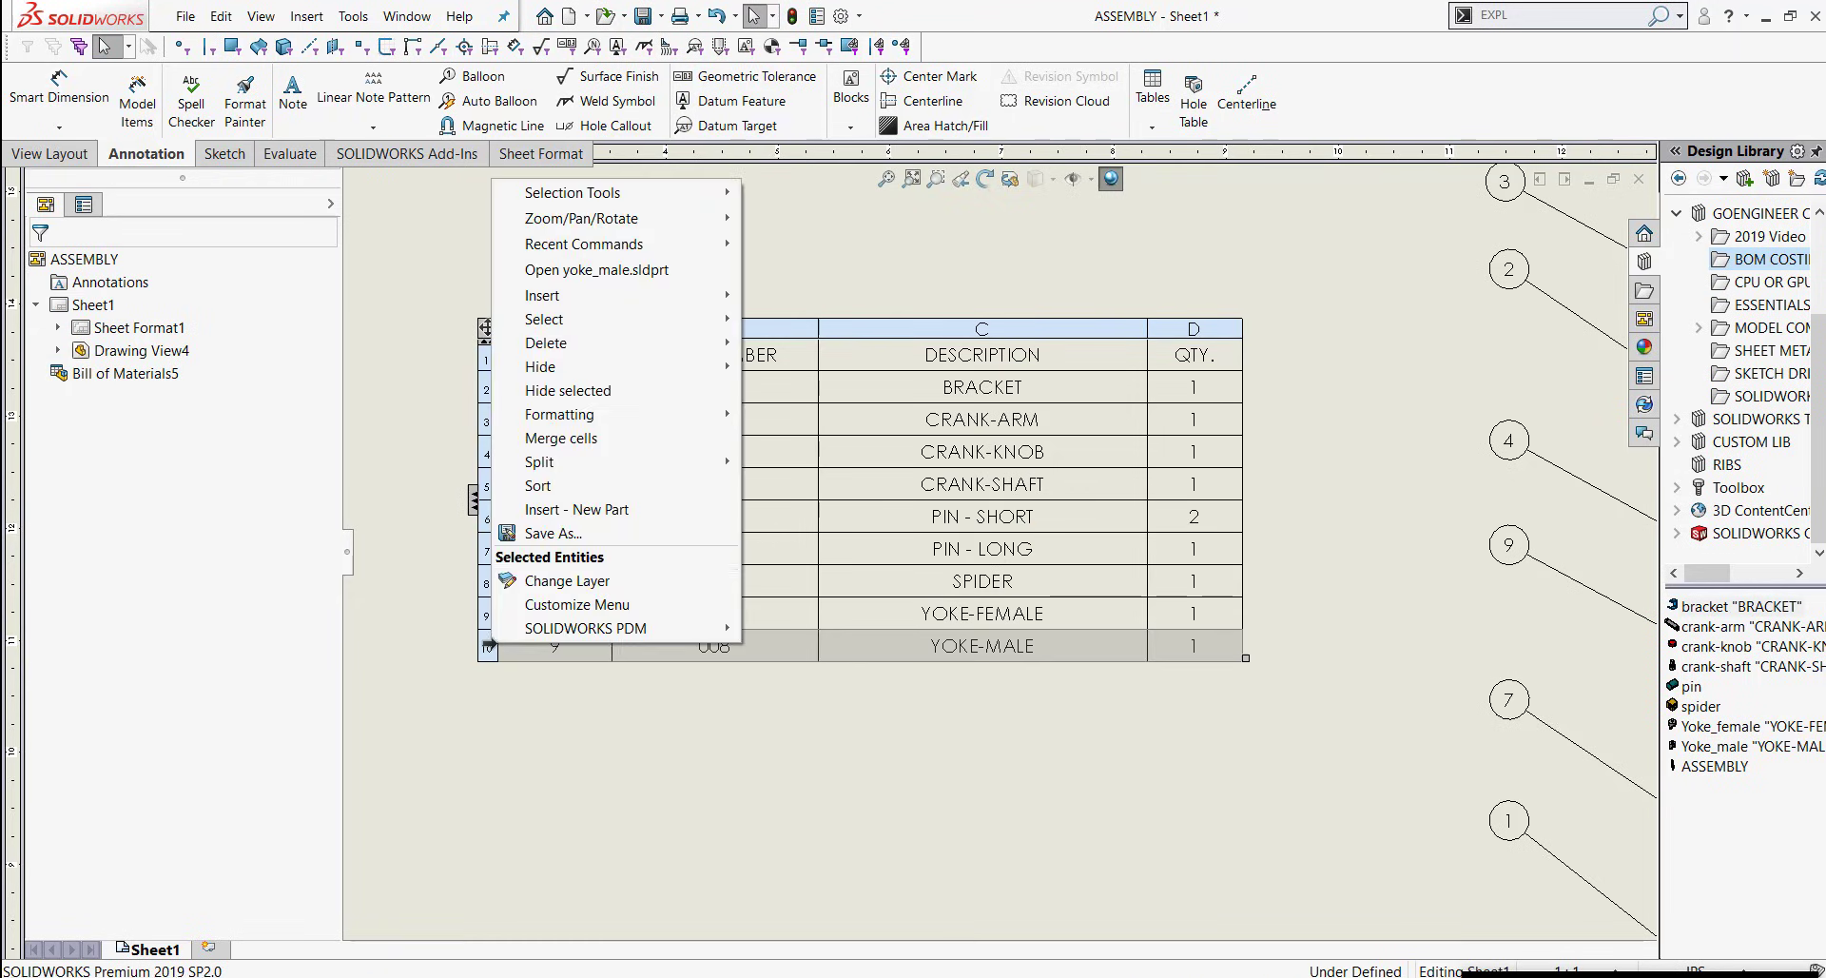
{"action": "mouse_move", "coordinate": [537, 306]}
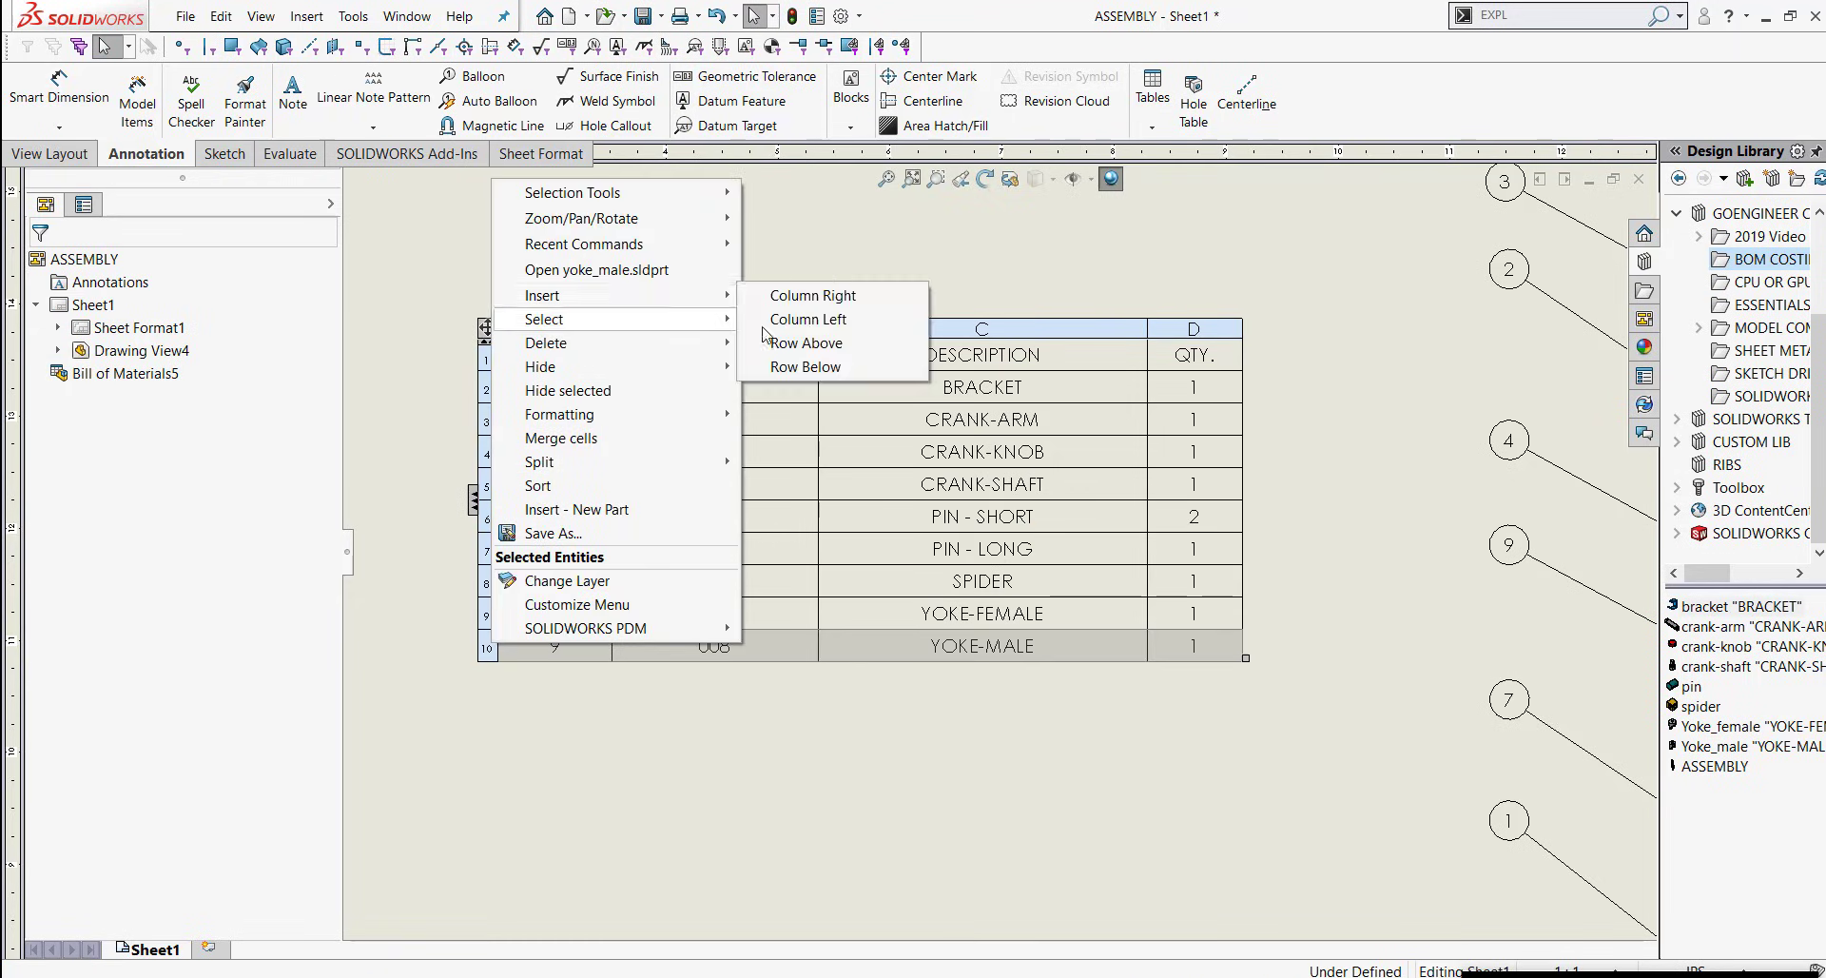
{"action": "left_click", "coordinate": [805, 371]}
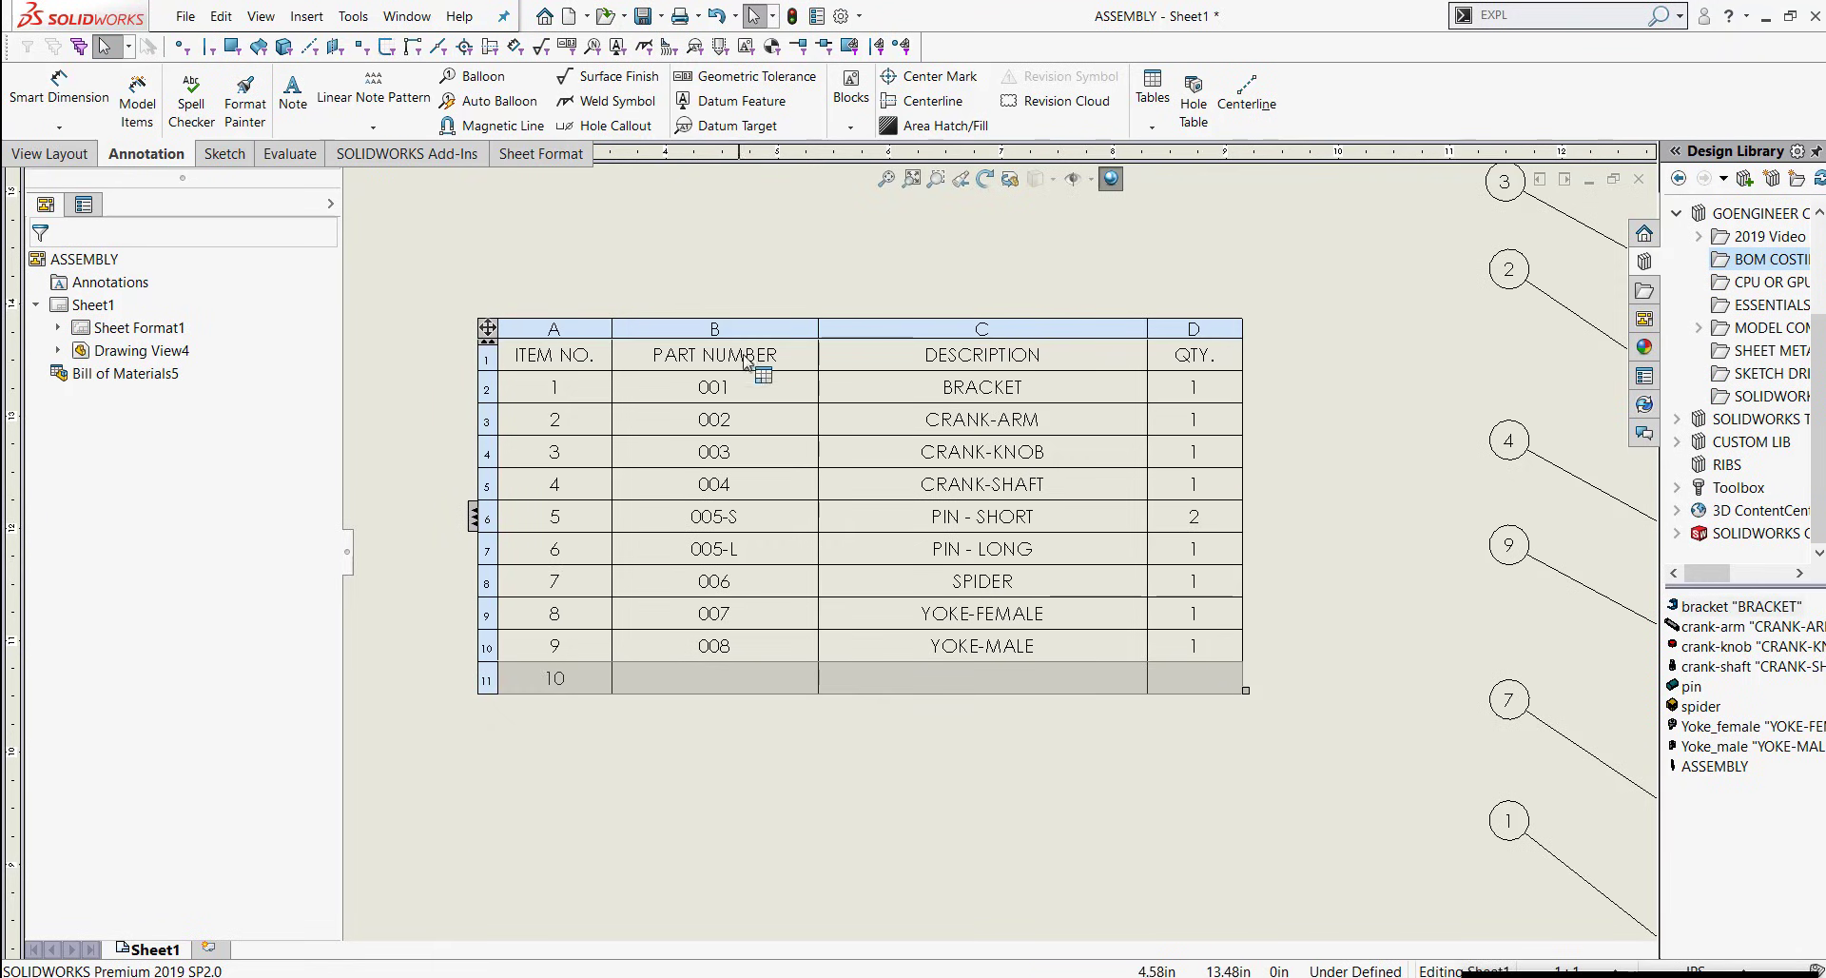
{"action": "scroll", "coordinate": [780, 366], "scroll_direction": "up", "scroll_amount": 3}
Insert a column right of QTY and fill it from the SPARES custom property
{"action": "scroll", "coordinate": [1189, 362], "scroll_direction": "down", "scroll_amount": 5}
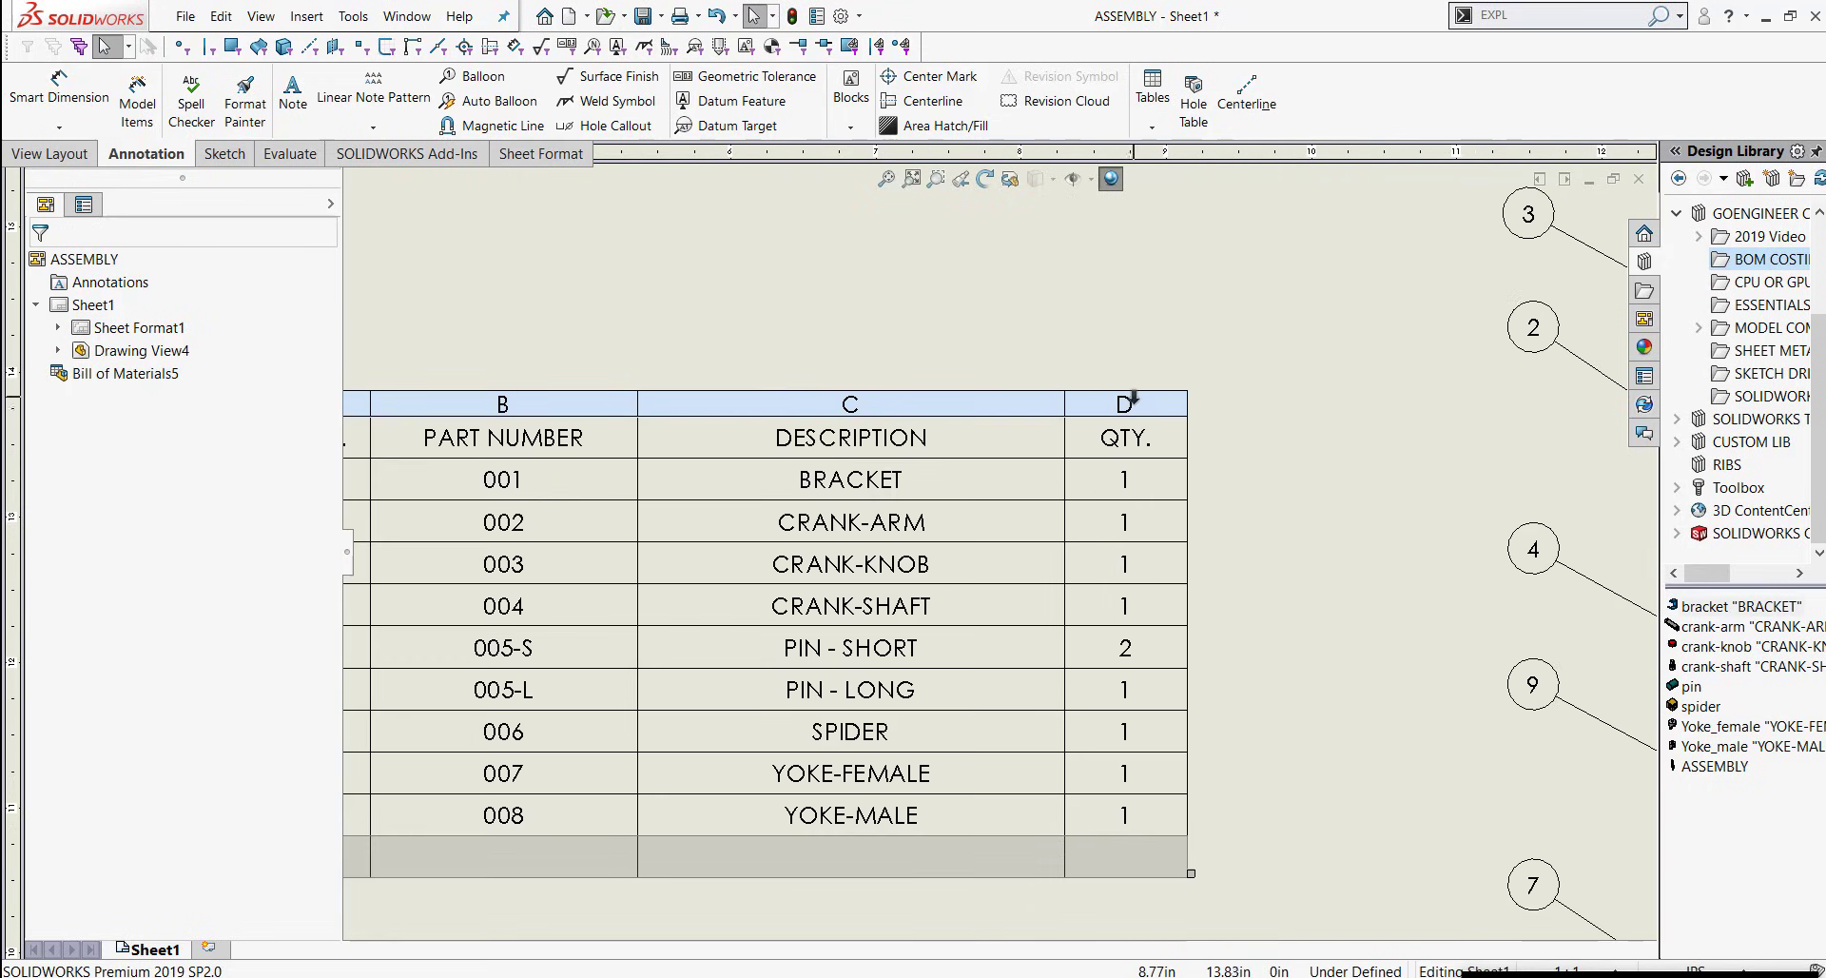
{"action": "left_click", "coordinate": [1133, 398]}
{"action": "right_click", "coordinate": [1133, 398]}
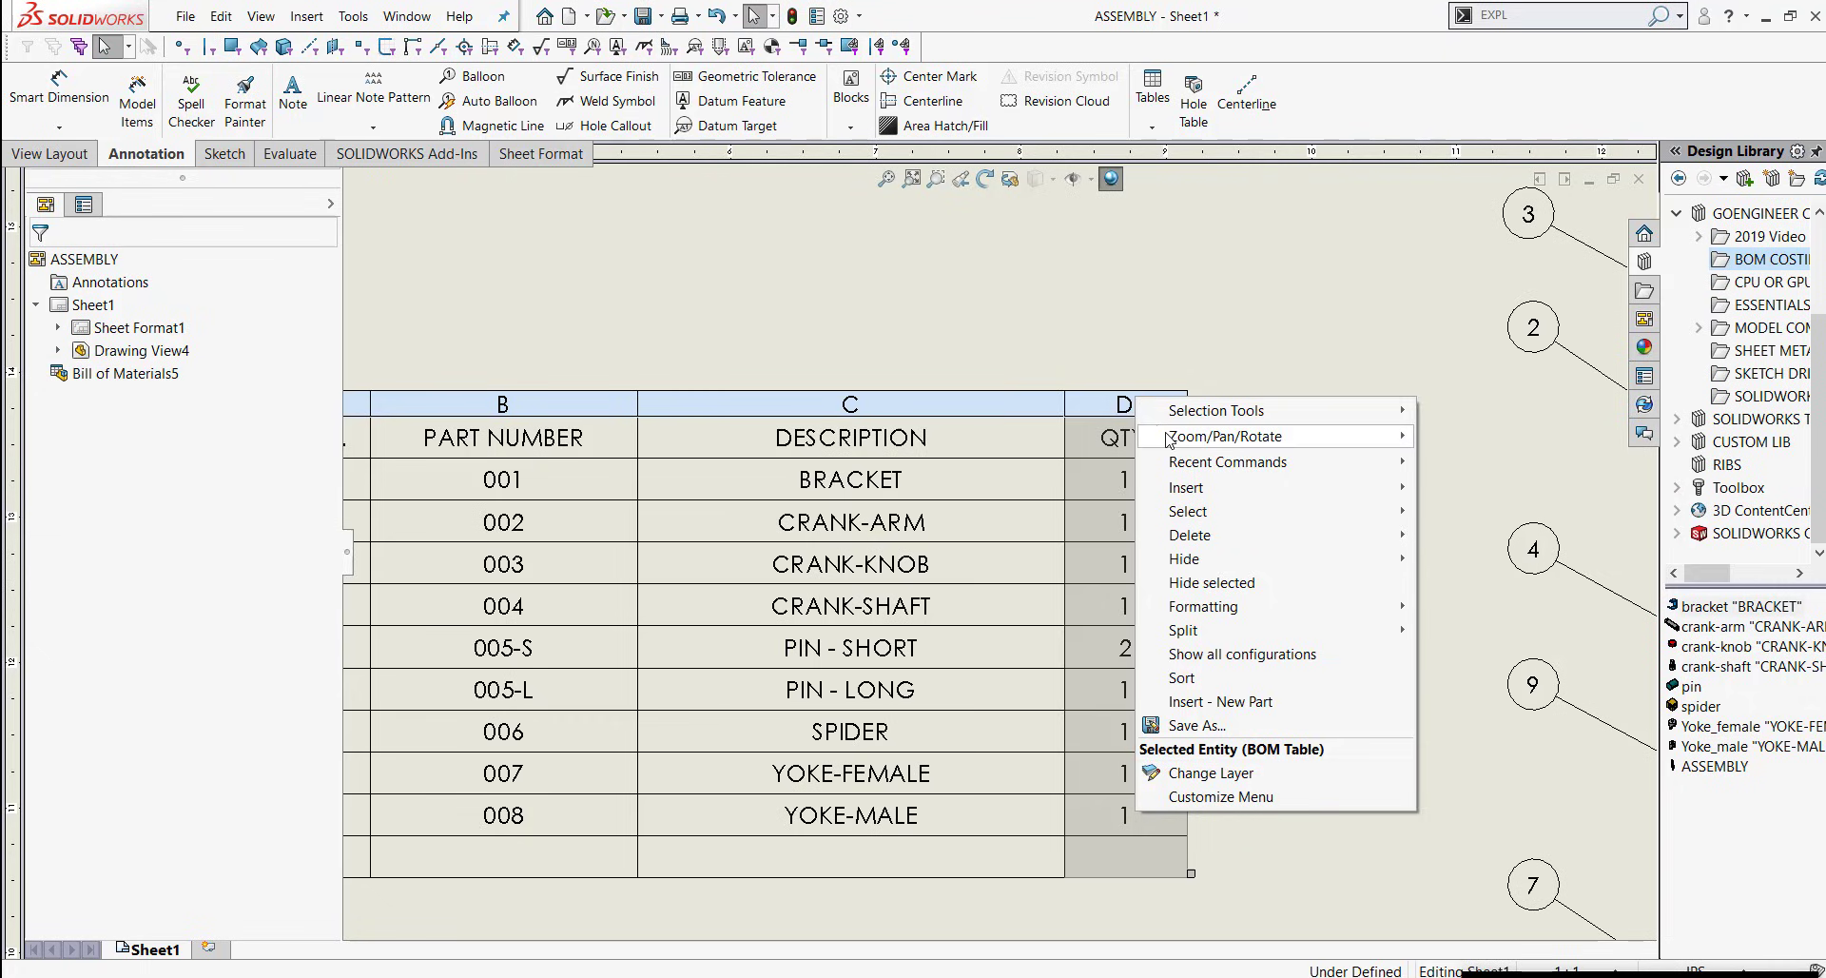
{"action": "mouse_move", "coordinate": [1179, 436]}
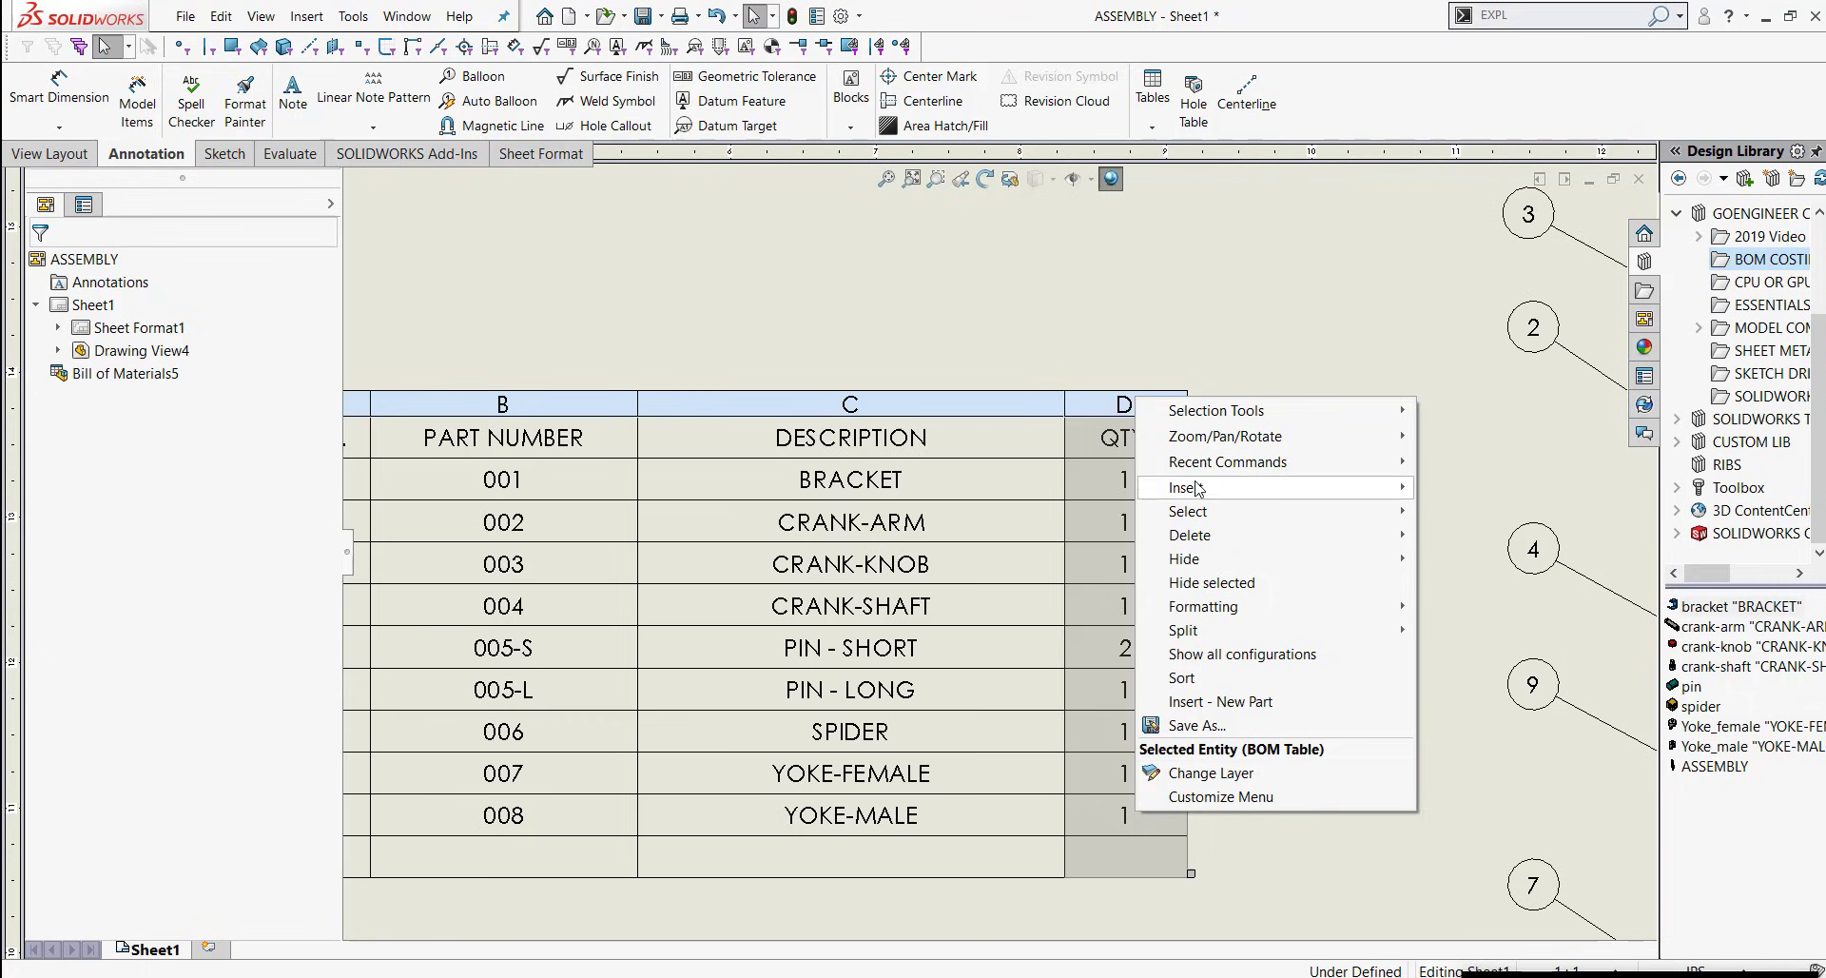
{"action": "mouse_move", "coordinate": [1194, 490]}
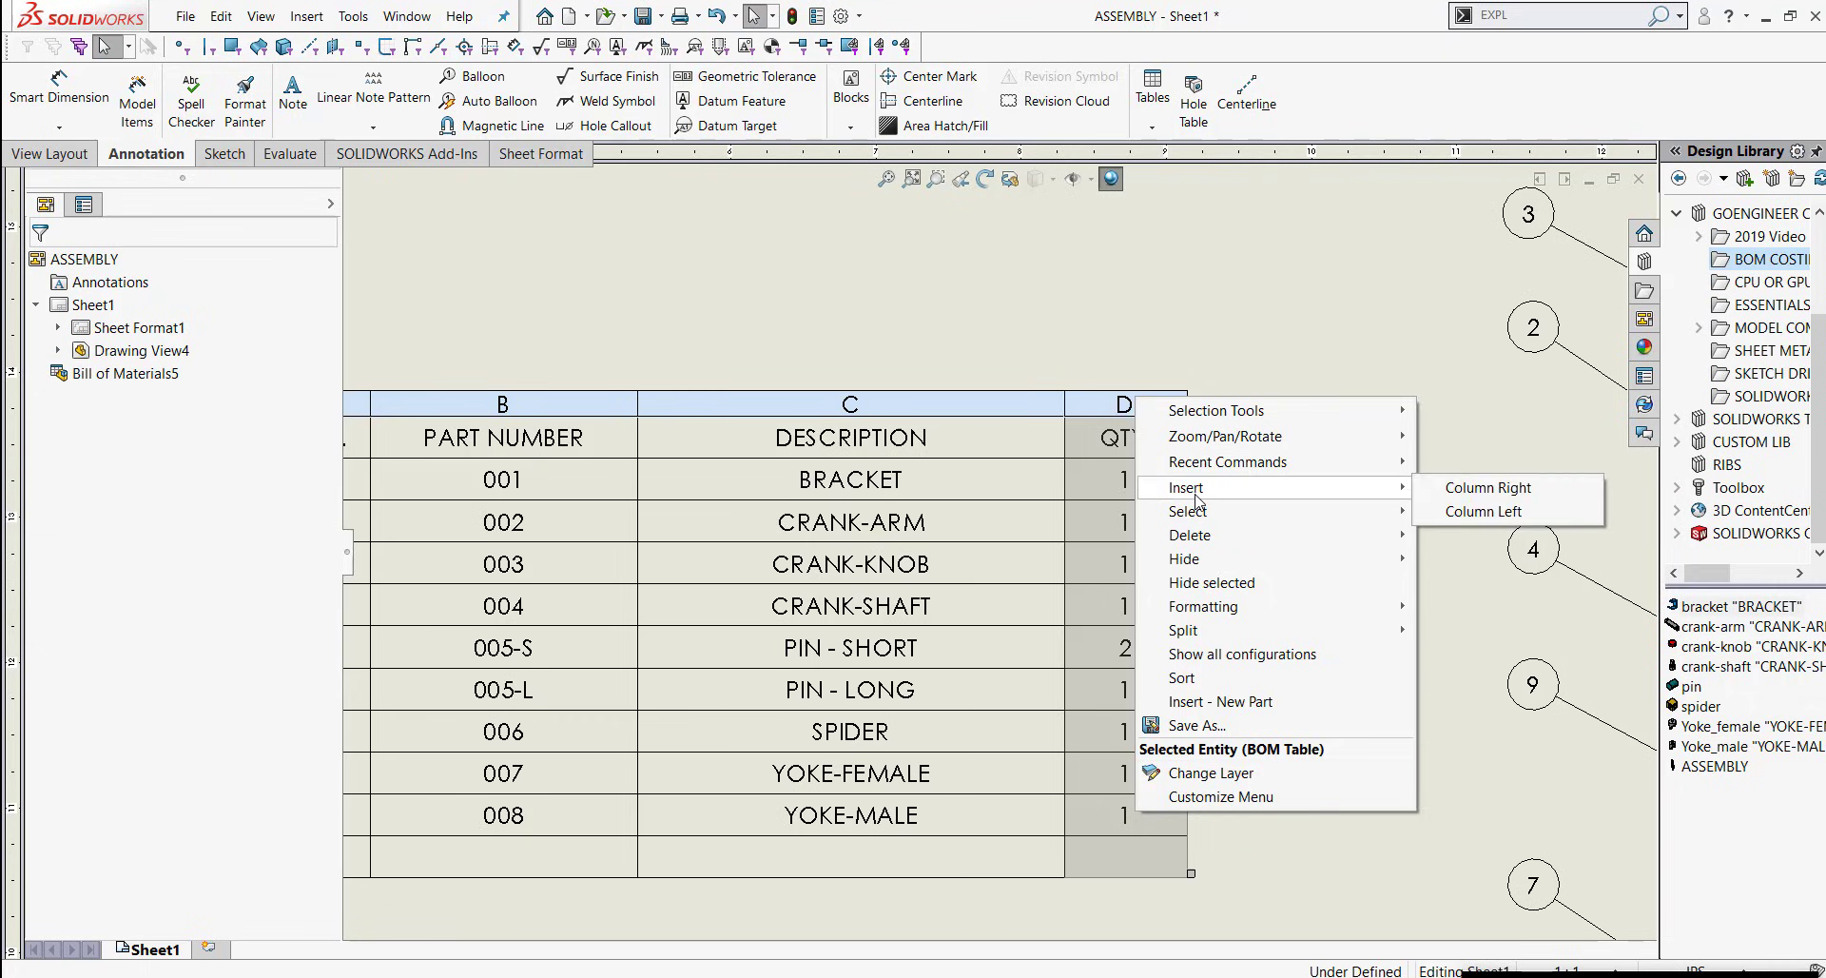
{"action": "left_click", "coordinate": [1490, 488]}
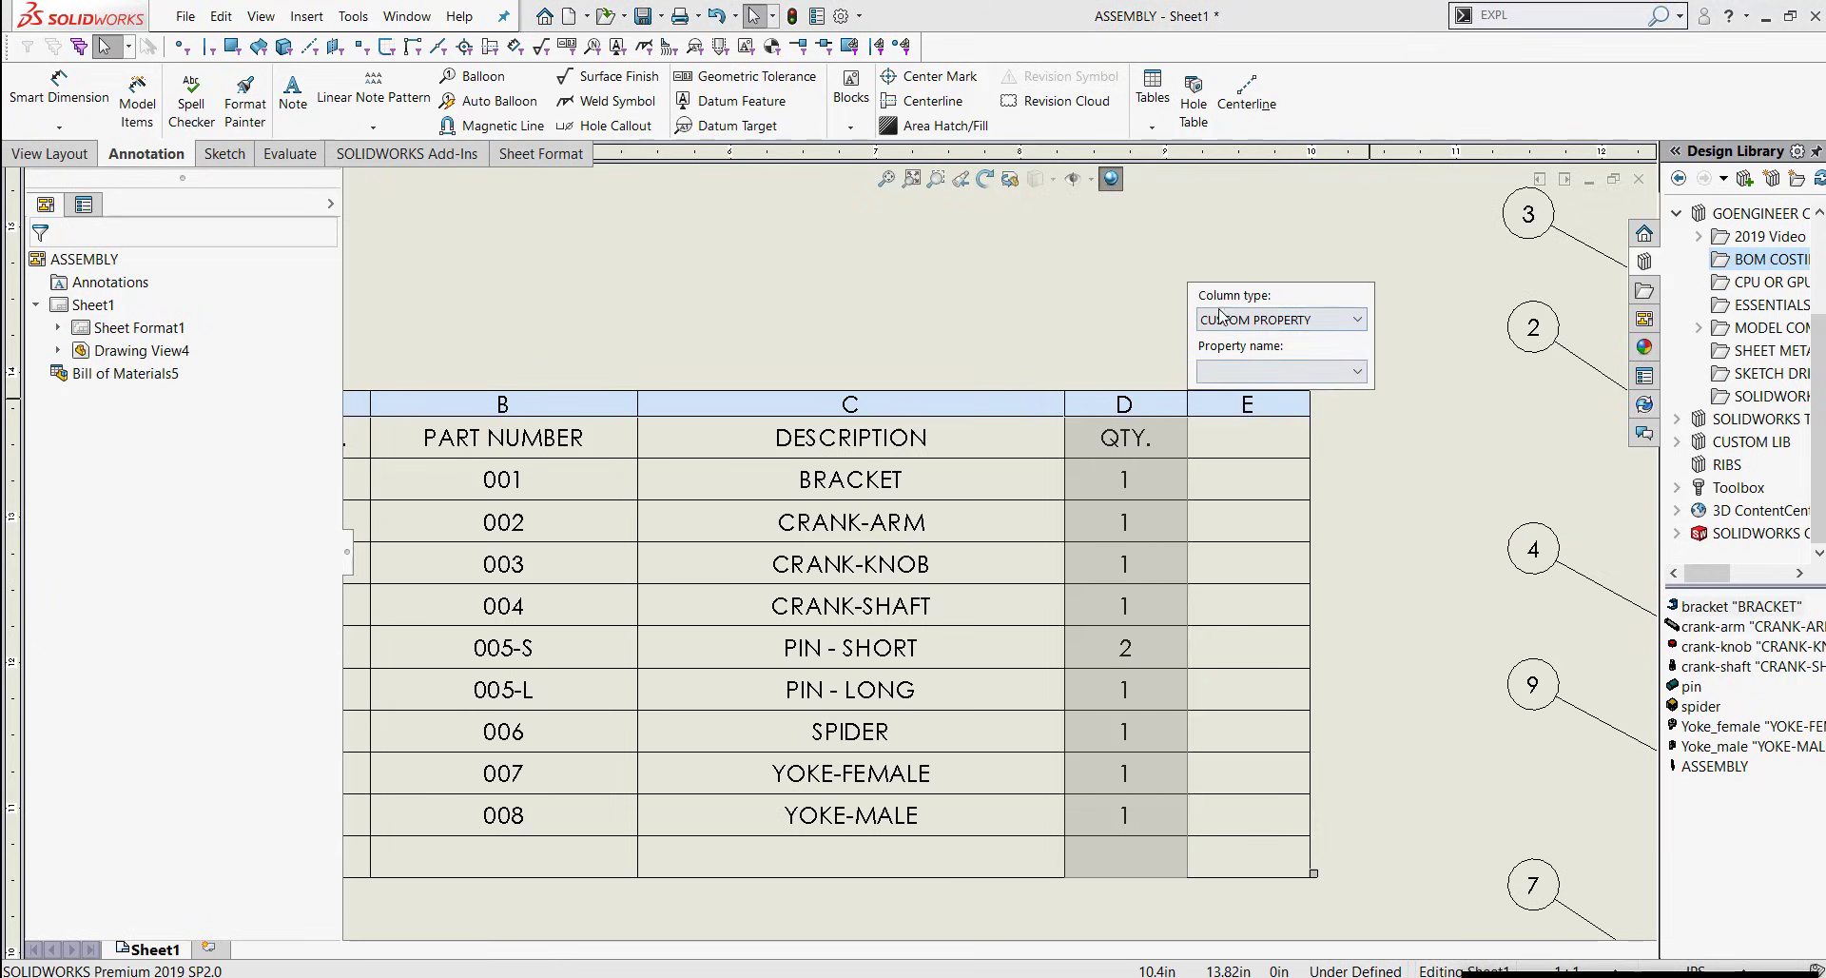
{"action": "left_click", "coordinate": [1366, 377]}
{"action": "left_click", "coordinate": [1232, 490]}
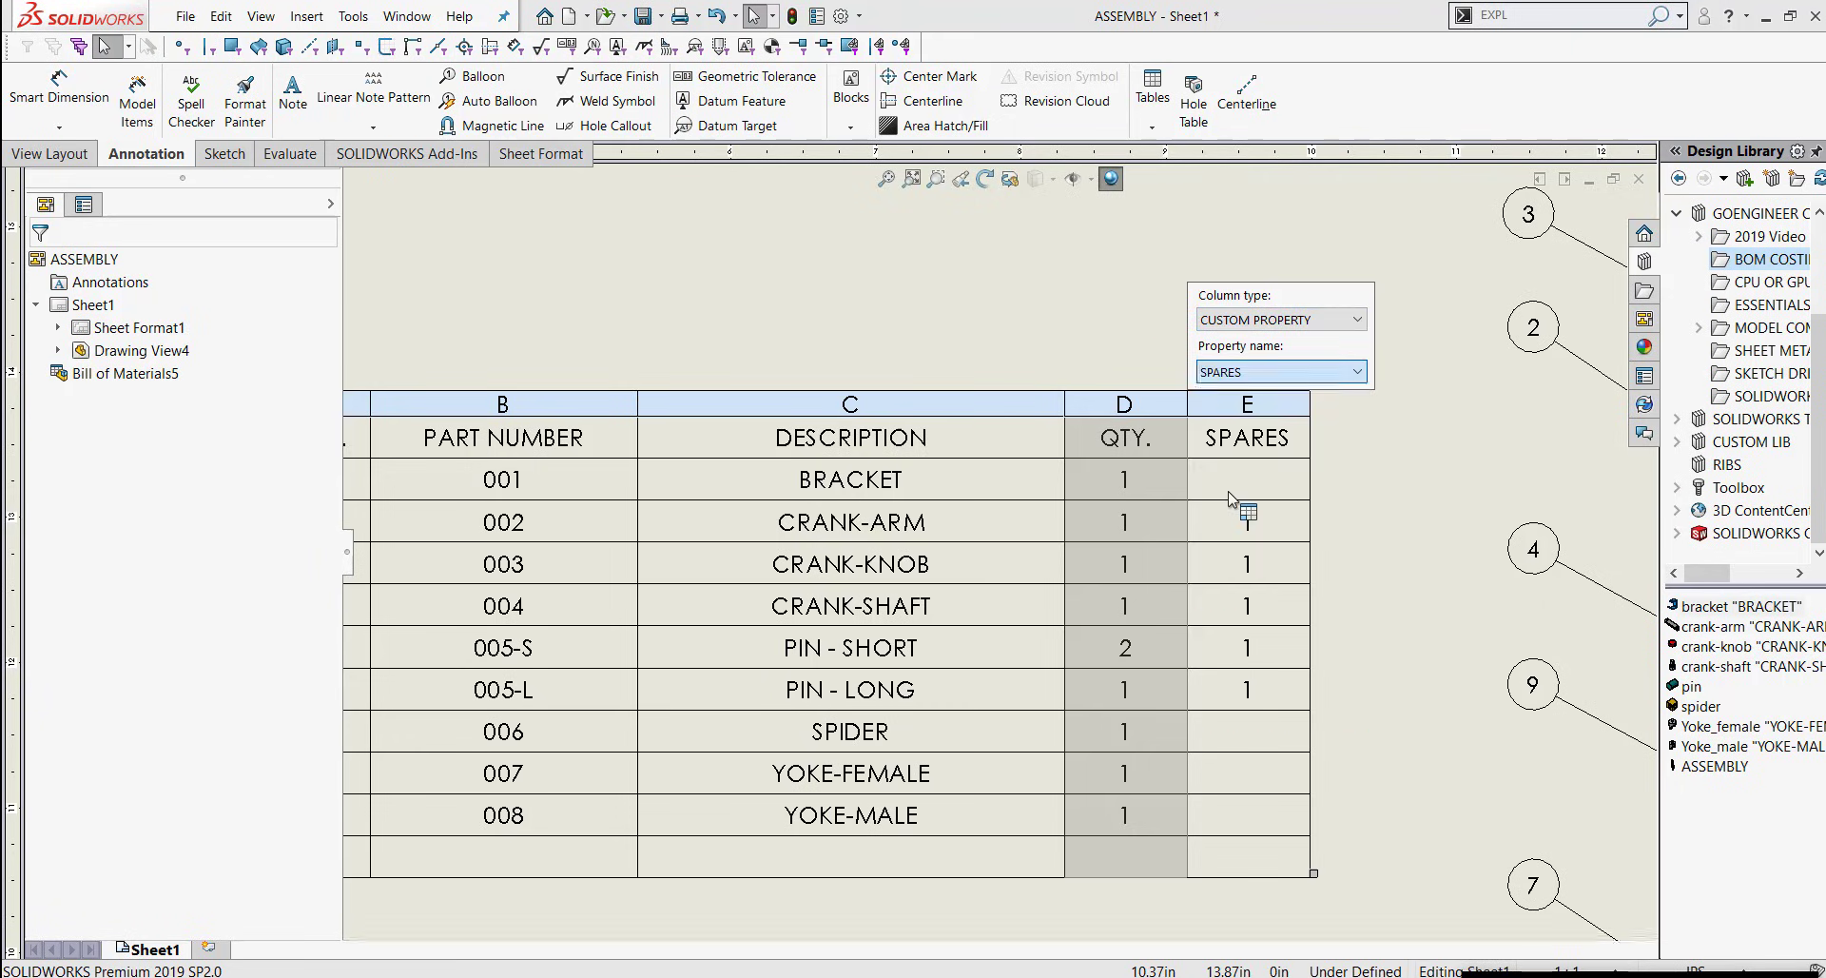
{"action": "left_click", "coordinate": [1362, 580]}
{"action": "scroll", "coordinate": [1298, 499], "scroll_direction": "up", "scroll_amount": 3}
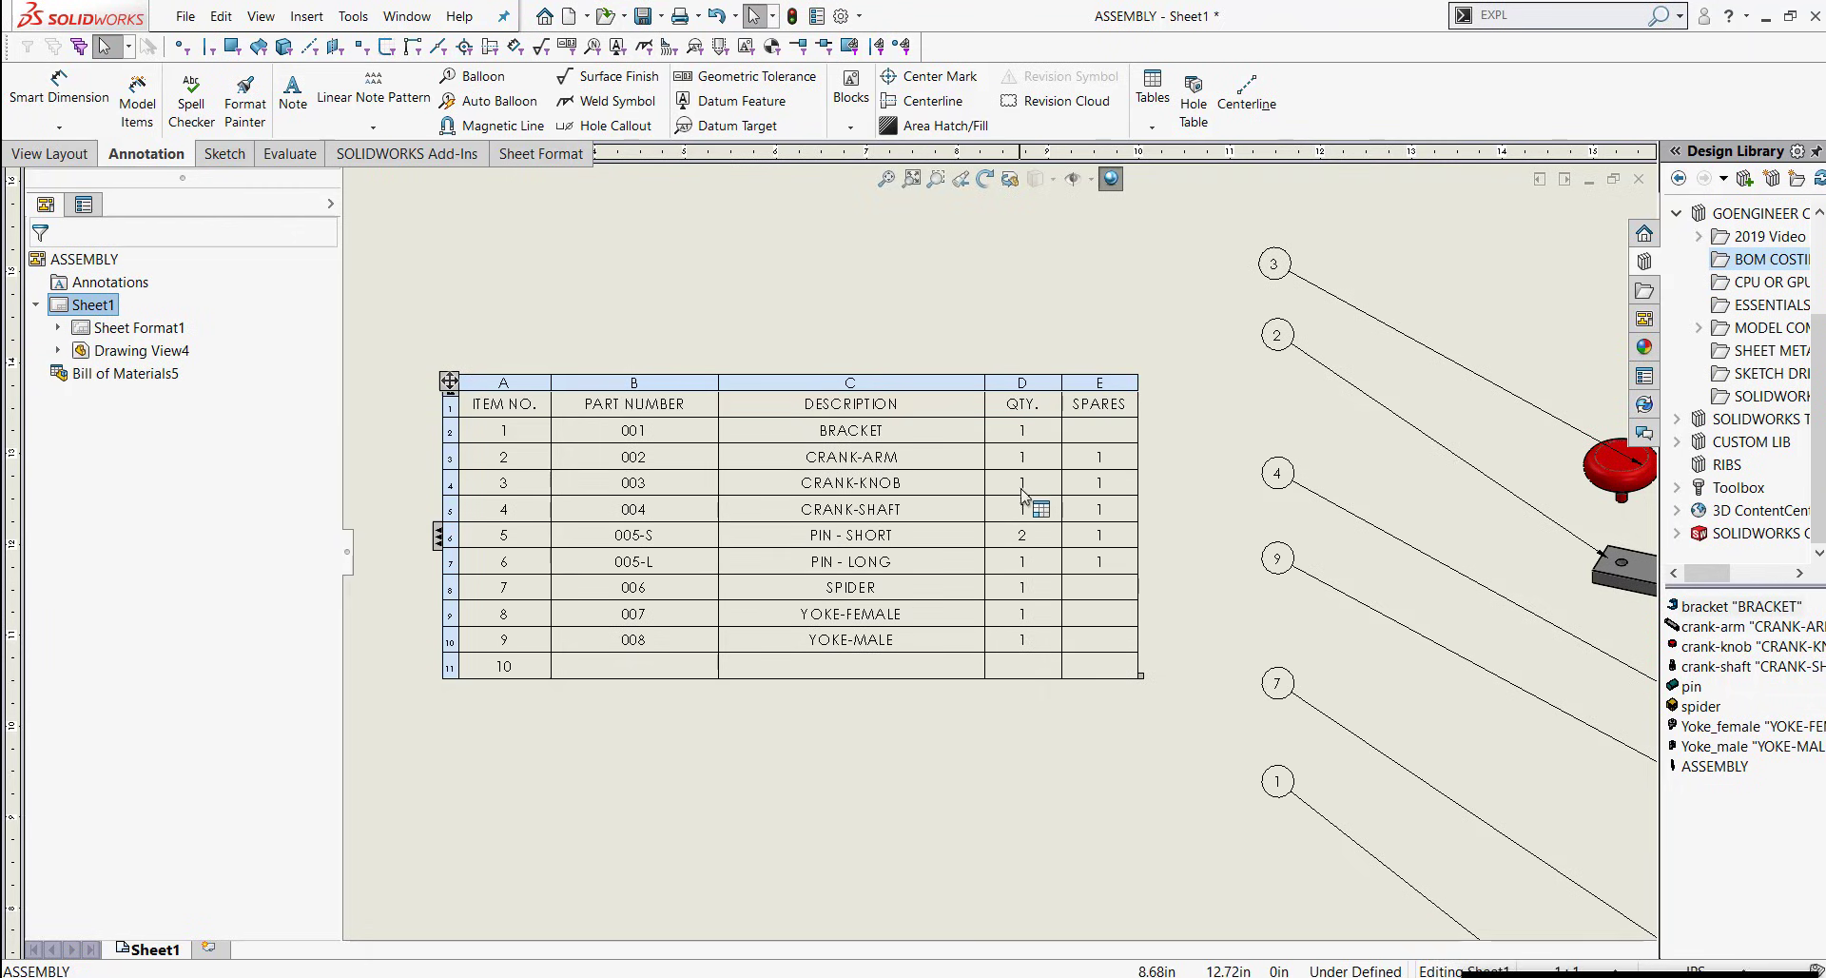
{"action": "scroll", "coordinate": [1027, 514], "scroll_direction": "down", "scroll_amount": 1}
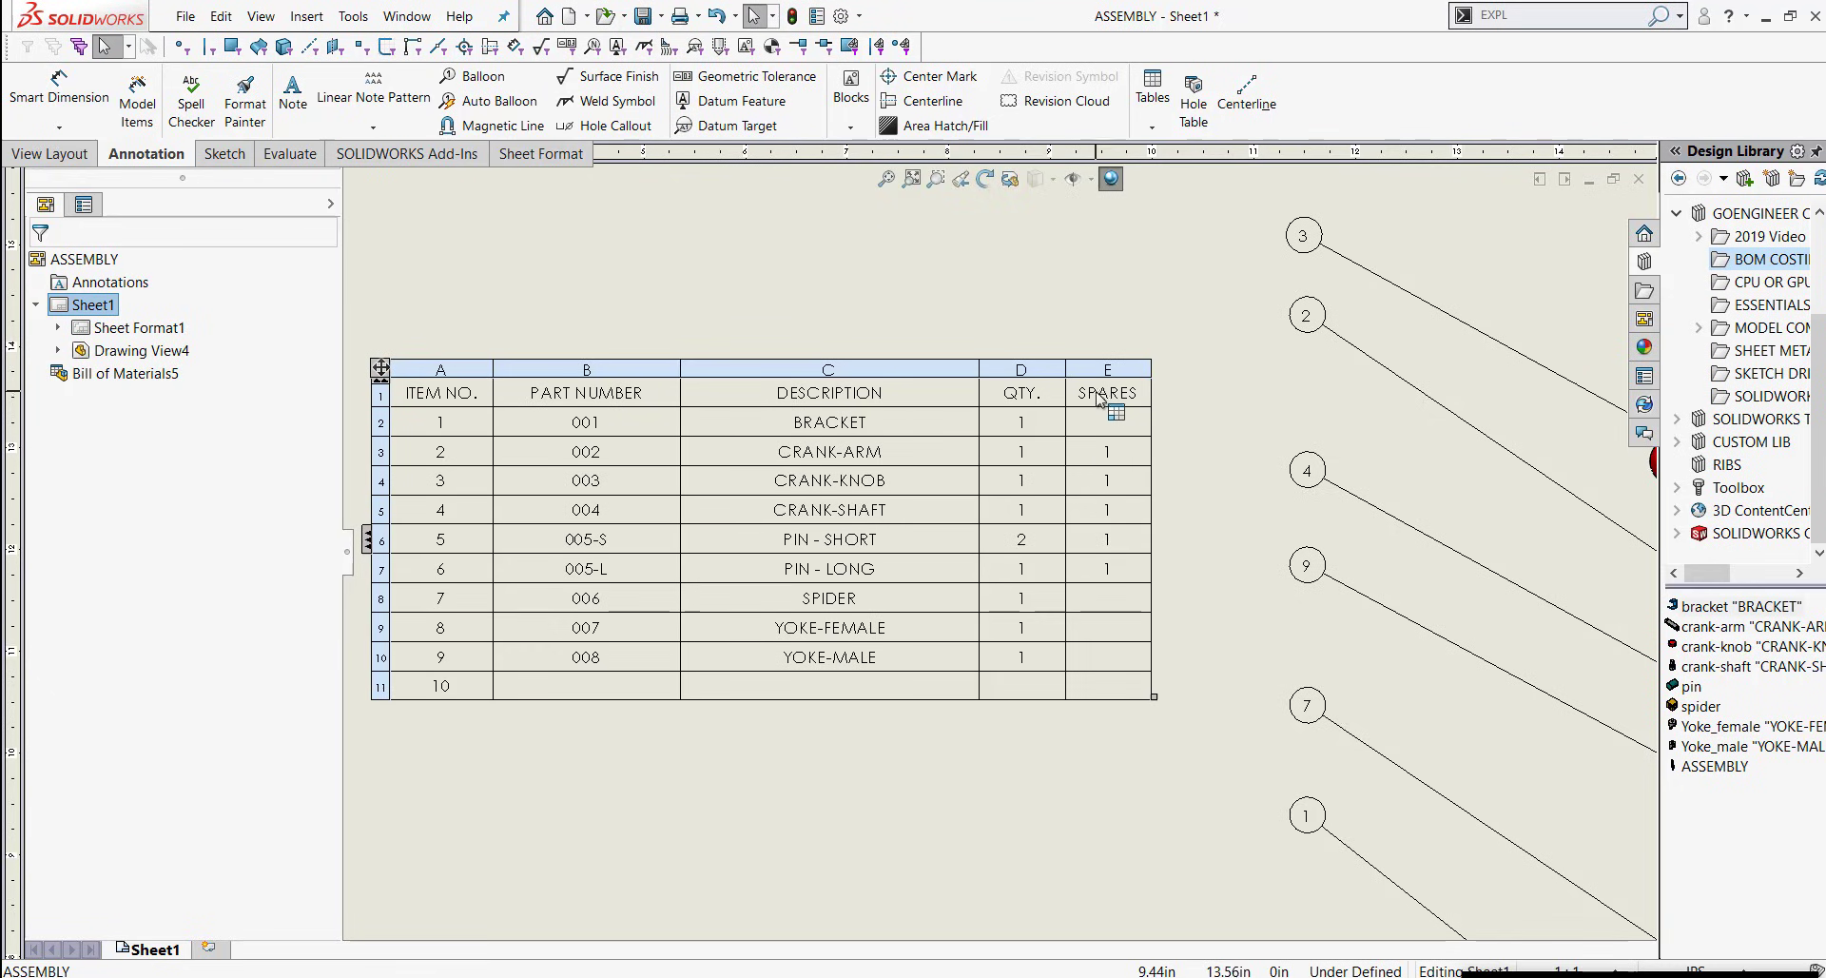
Insert a COST column right of SPARES, listing prices from 14.65 (BRACKET) to 69.54 (YOKE-MALE)
{"action": "right_click", "coordinate": [1107, 365]}
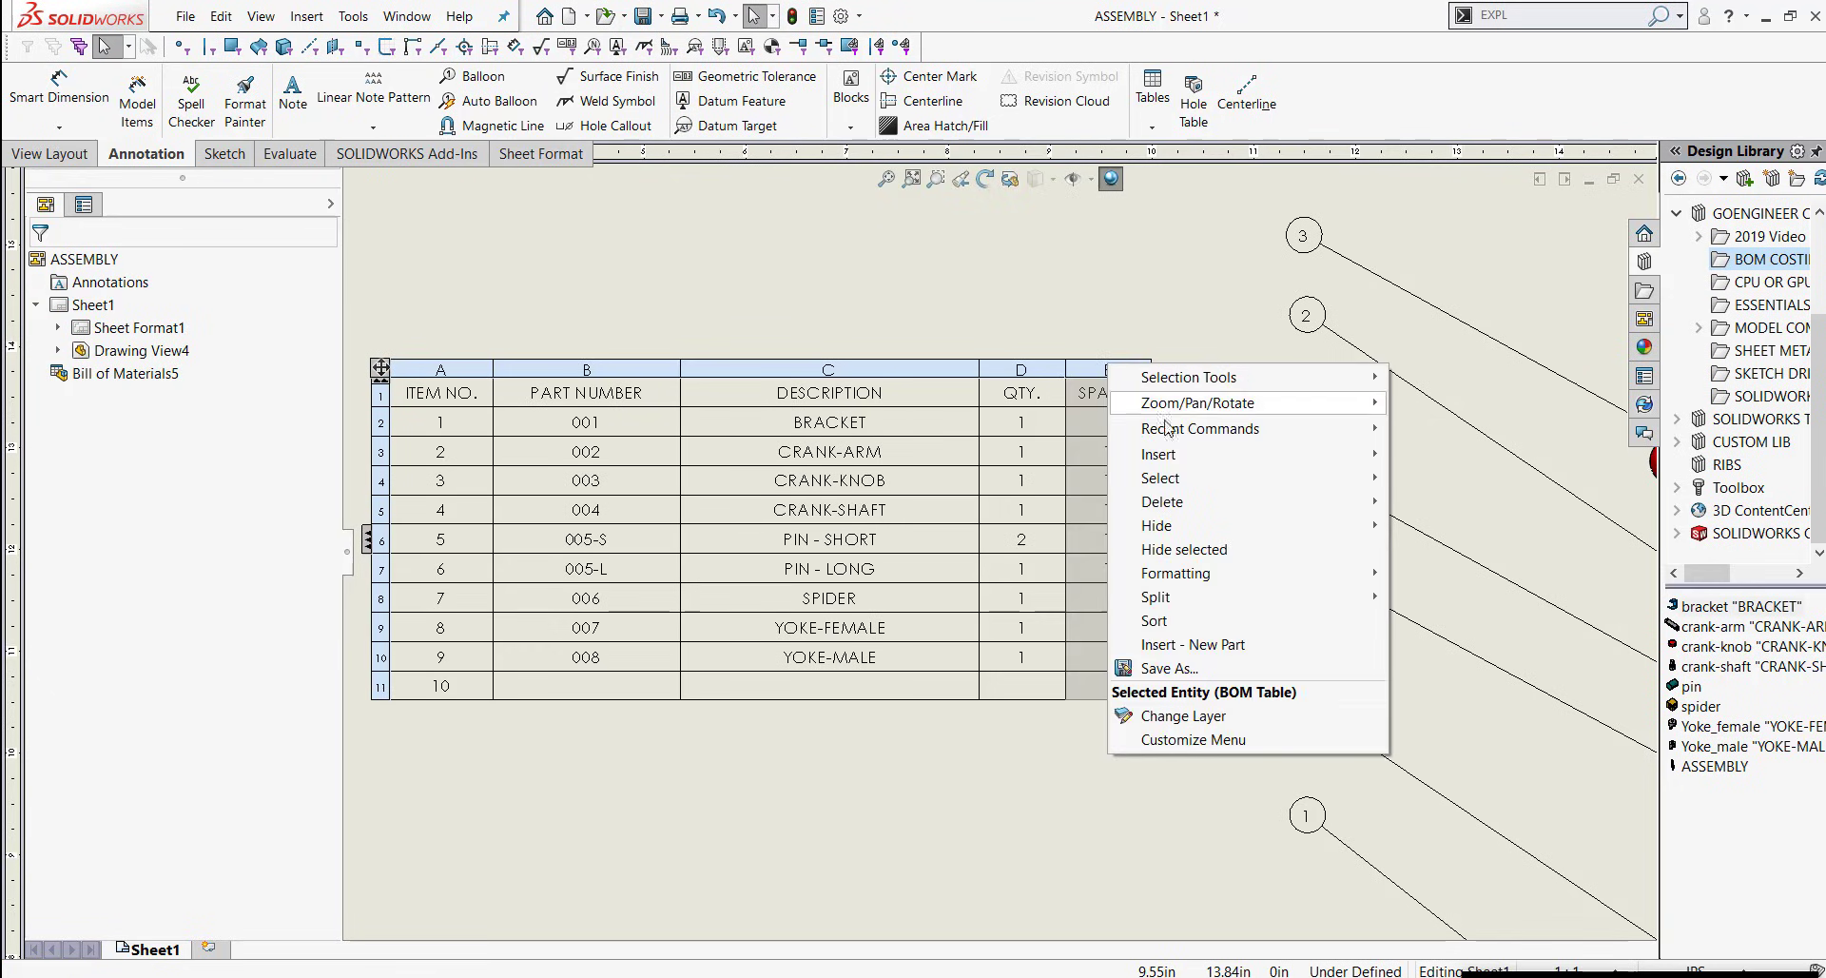
{"action": "mouse_move", "coordinate": [1168, 461]}
{"action": "left_click", "coordinate": [1446, 455]}
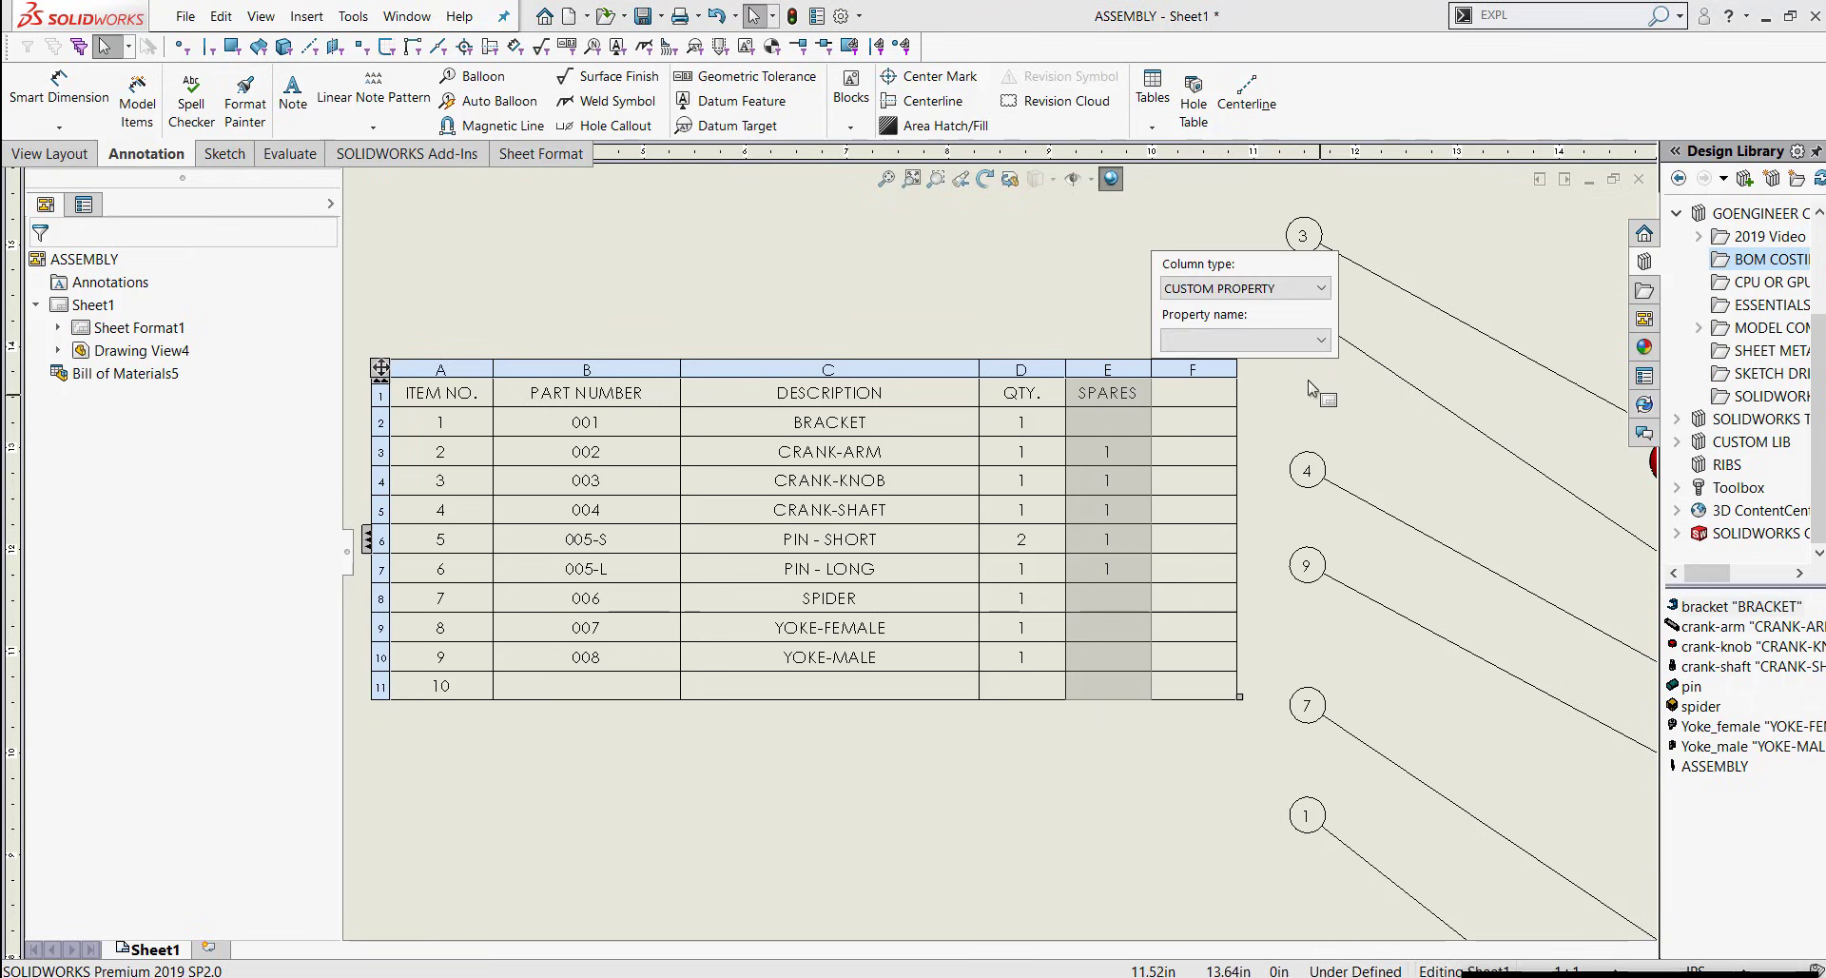
{"action": "left_click", "coordinate": [1321, 340]}
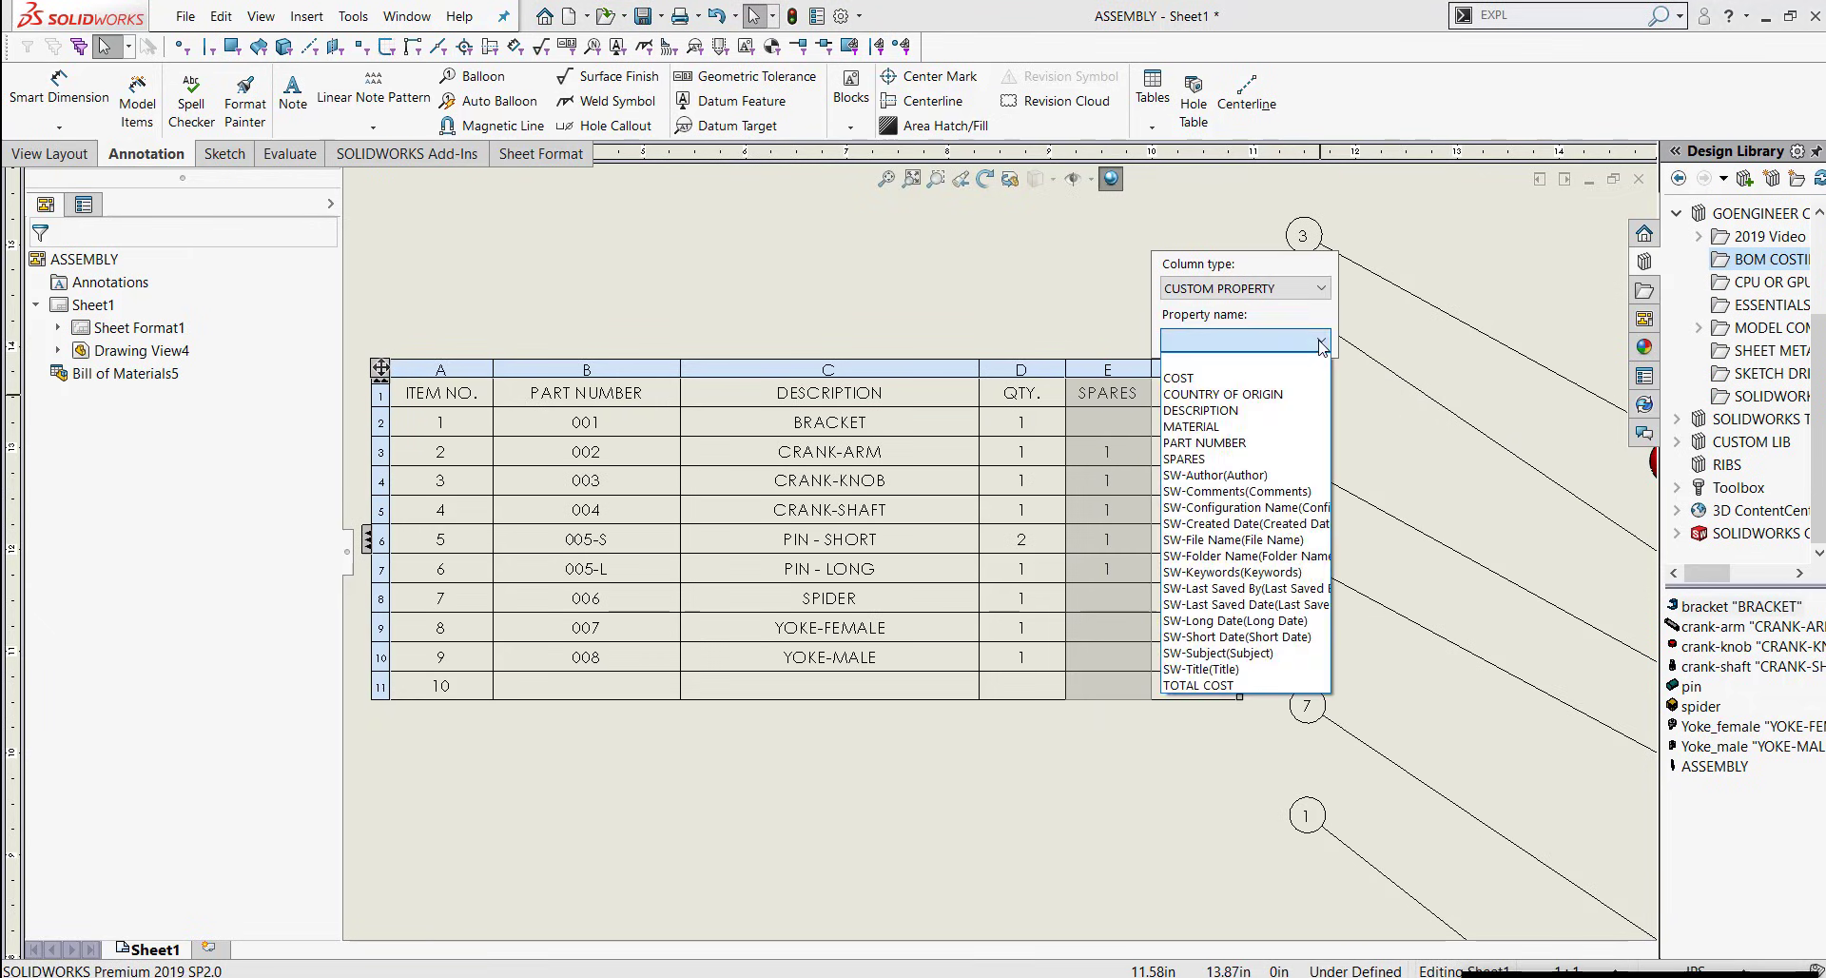
{"action": "left_click", "coordinate": [1170, 378]}
{"action": "left_click", "coordinate": [995, 301]}
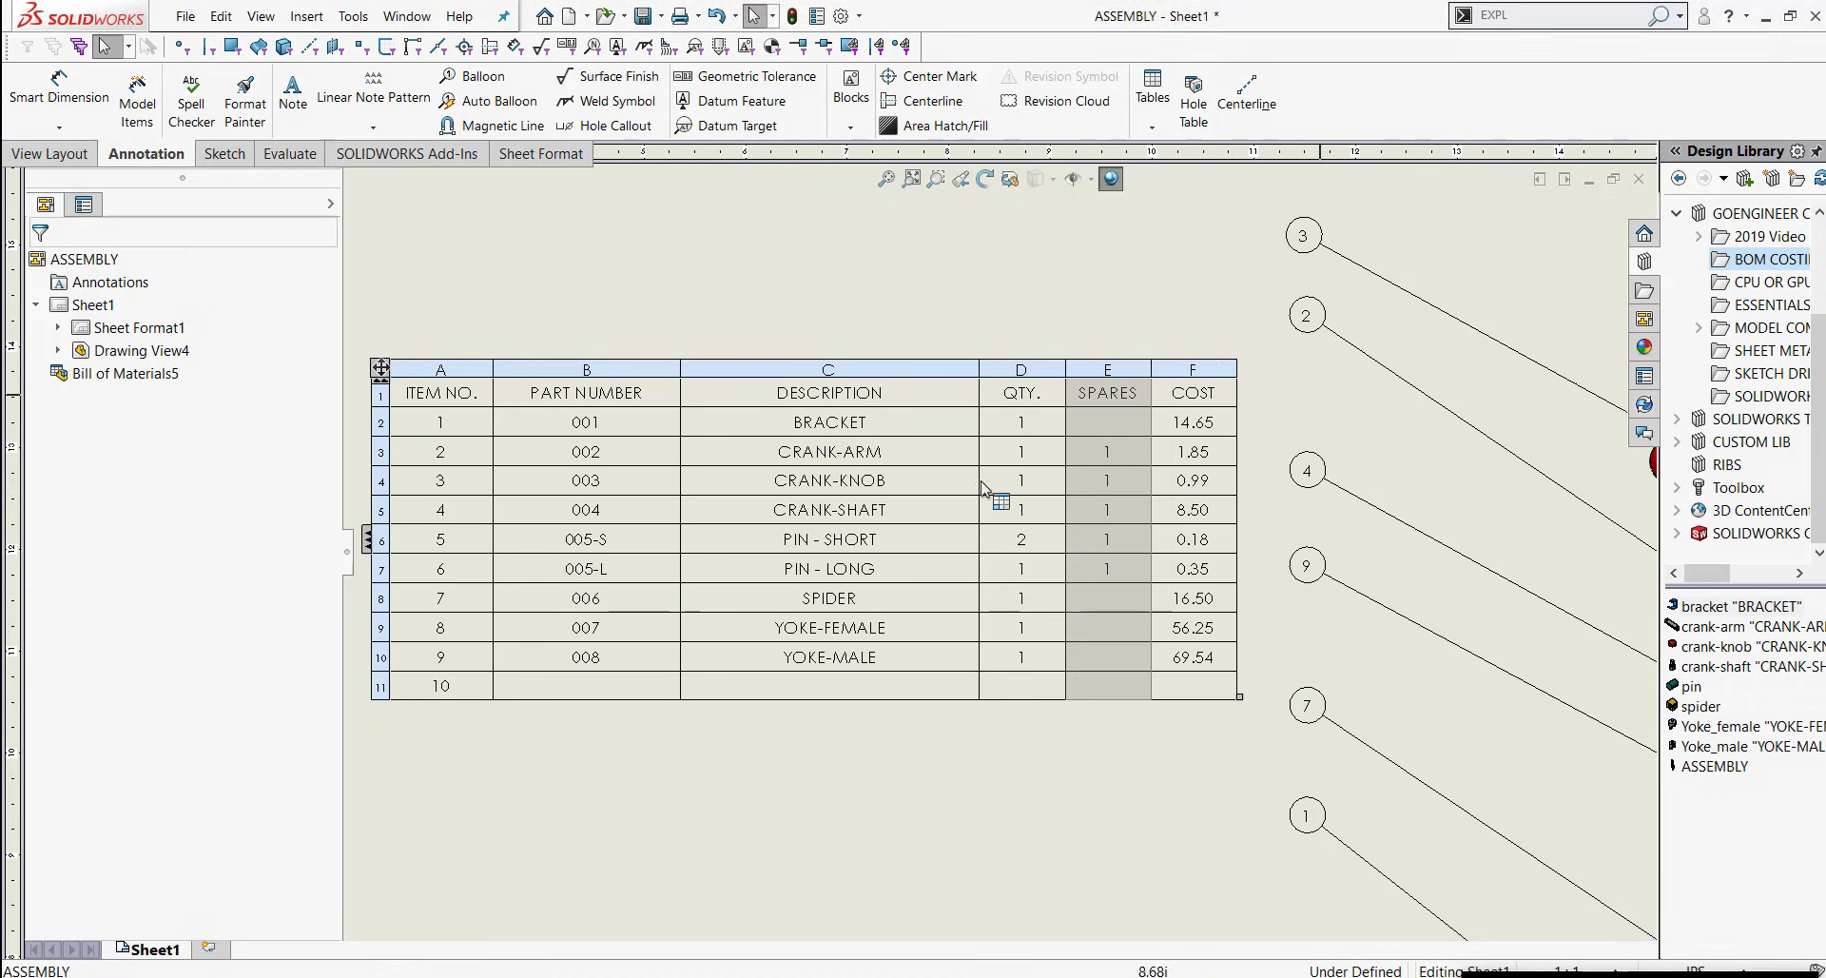
{"action": "scroll", "coordinate": [888, 609], "scroll_direction": "up", "scroll_amount": 2}
{"action": "scroll", "coordinate": [888, 602], "scroll_direction": "down", "scroll_amount": 2}
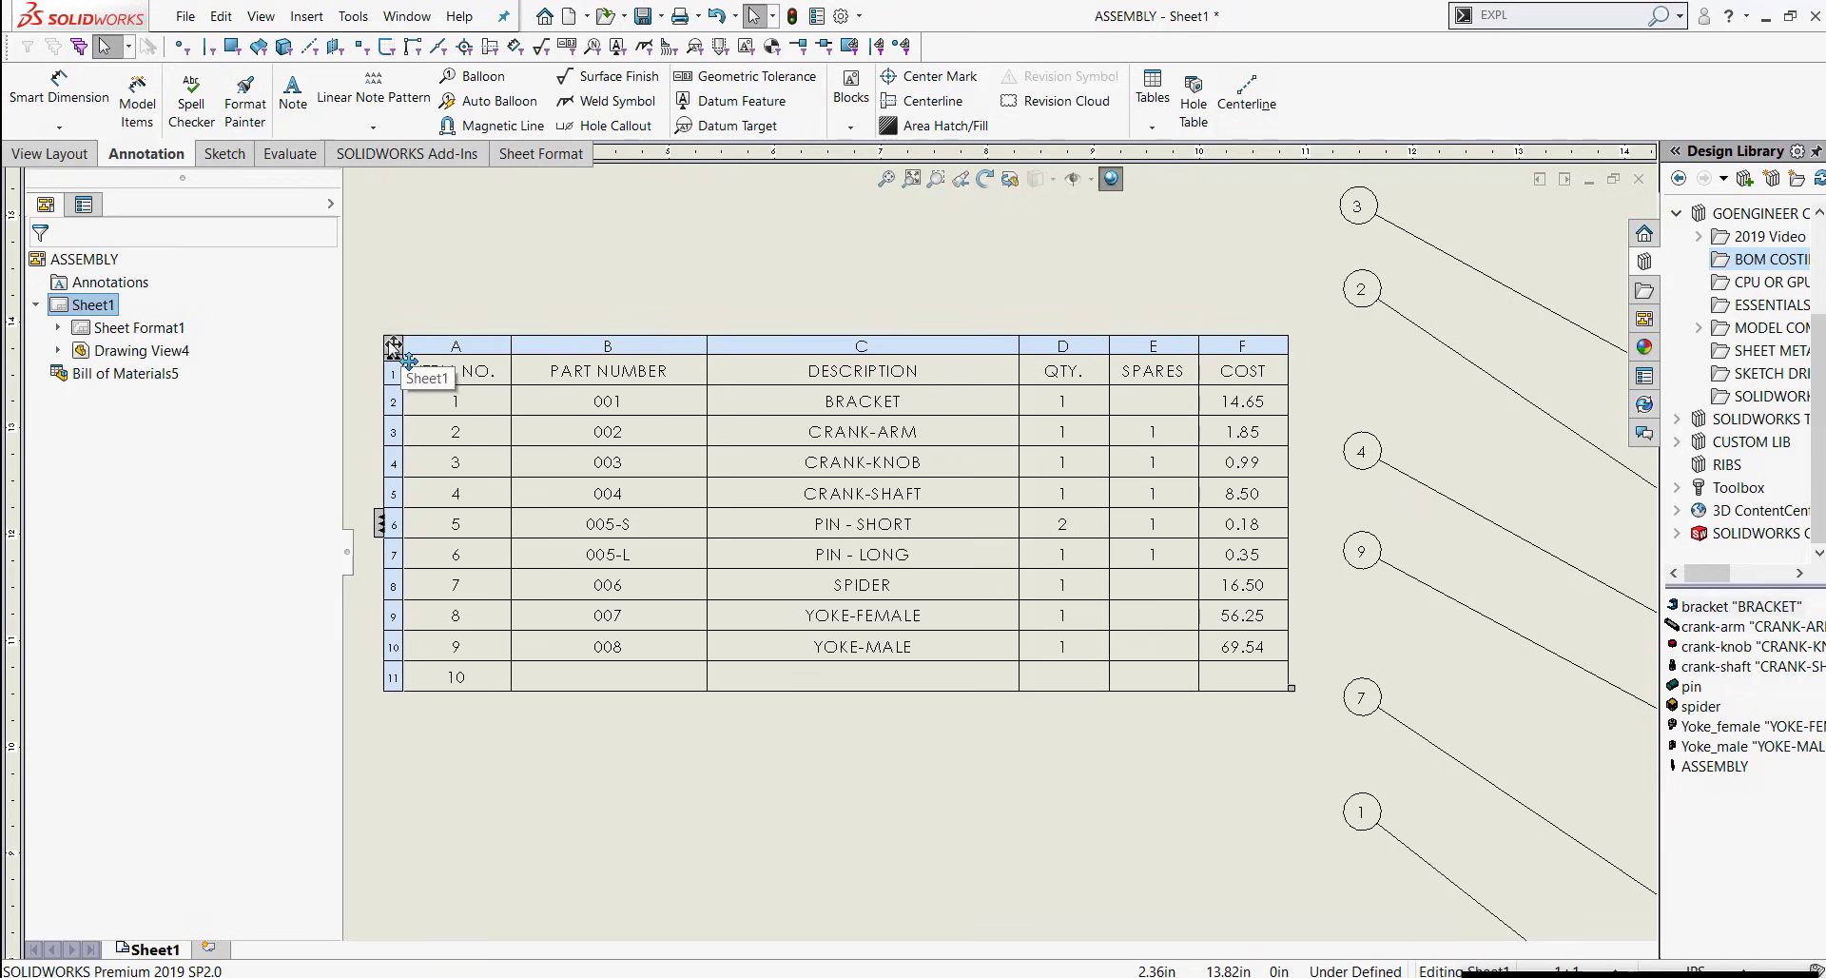
Move the BOM table up and to the left on the sheet
{"action": "left_click_drag", "start_coordinate": [393, 346], "coordinate": [322, 313]}
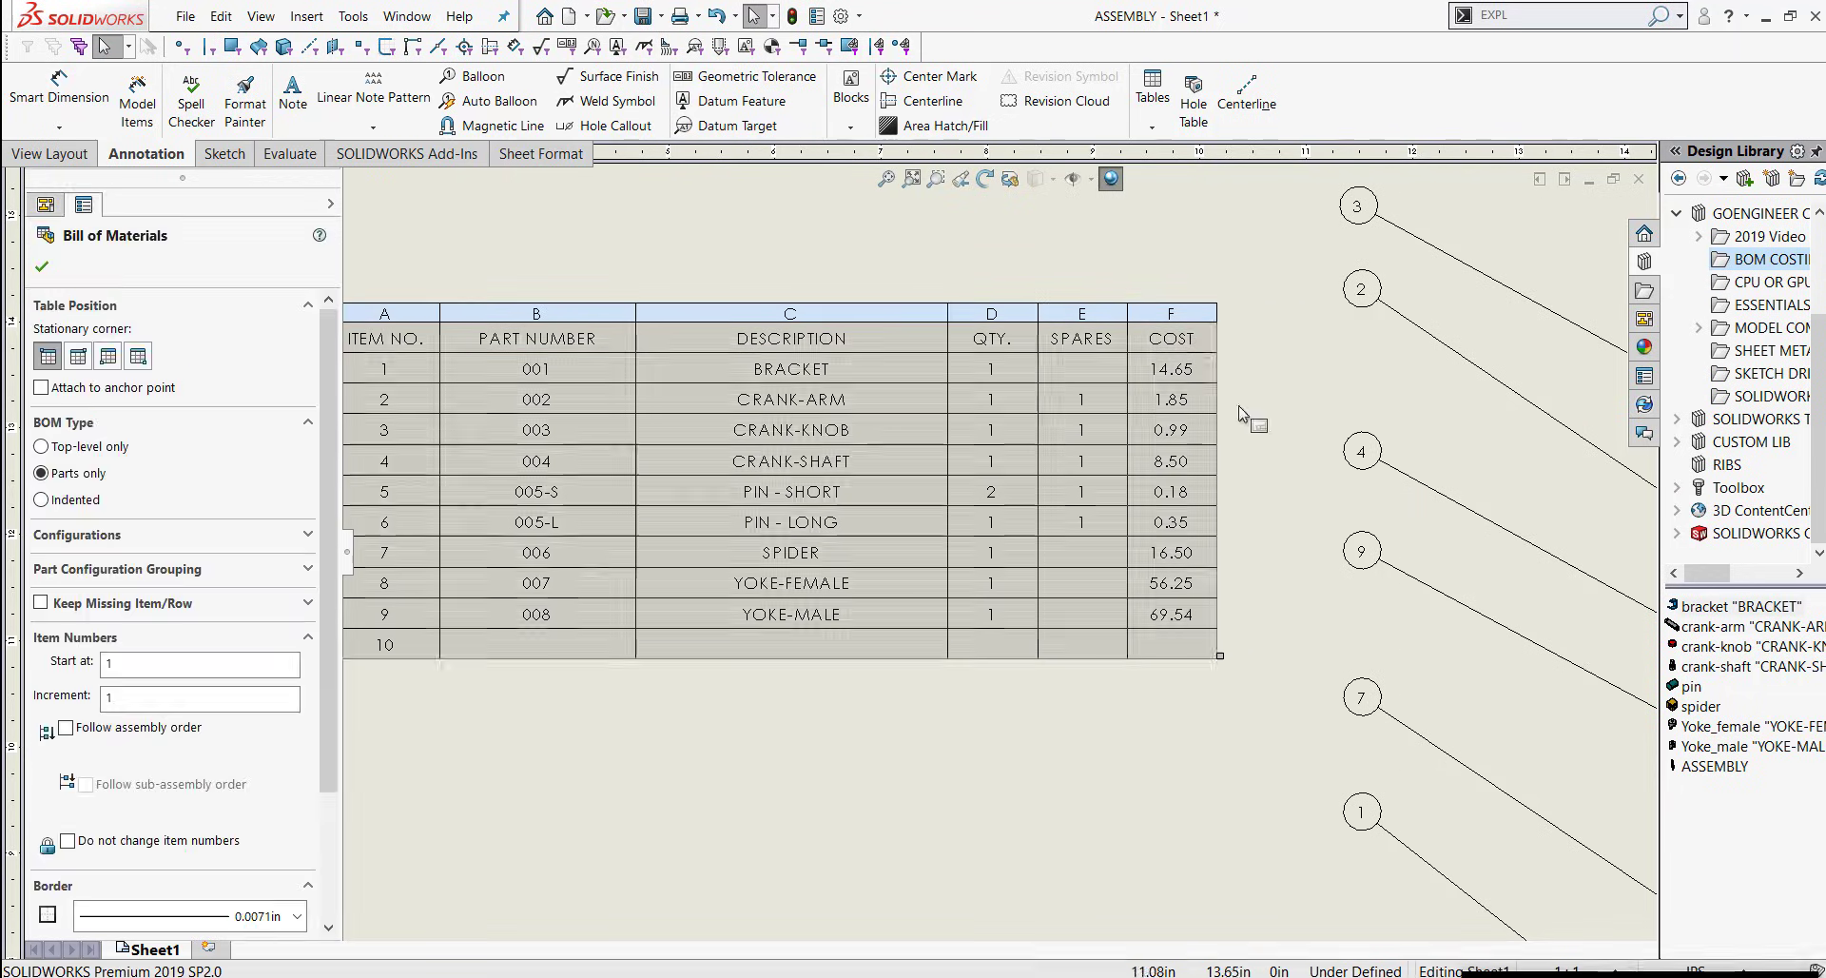
{"action": "scroll", "coordinate": [875, 283], "scroll_direction": "down", "scroll_amount": 3}
{"action": "scroll", "coordinate": [1113, 423], "scroll_direction": "up", "scroll_amount": 2}
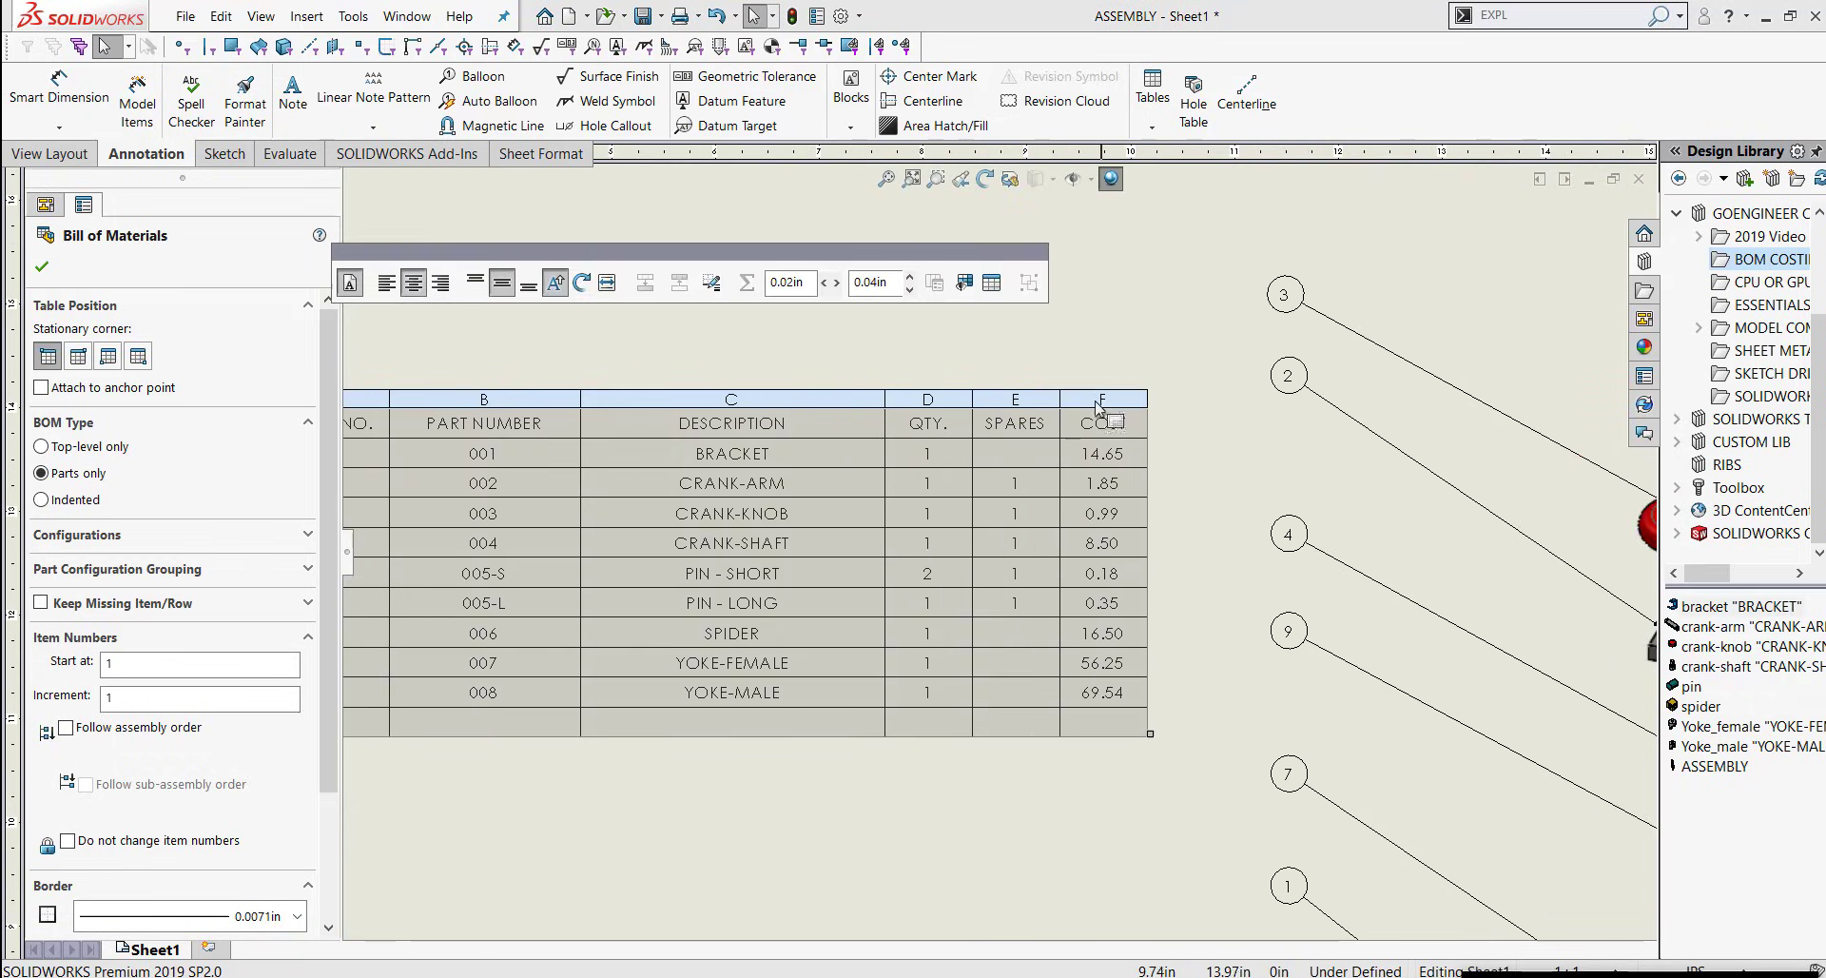
Insert a column right of COST linked to the TOTAL COST property, still empty
{"action": "left_click", "coordinate": [1094, 397]}
{"action": "right_click", "coordinate": [1094, 398]}
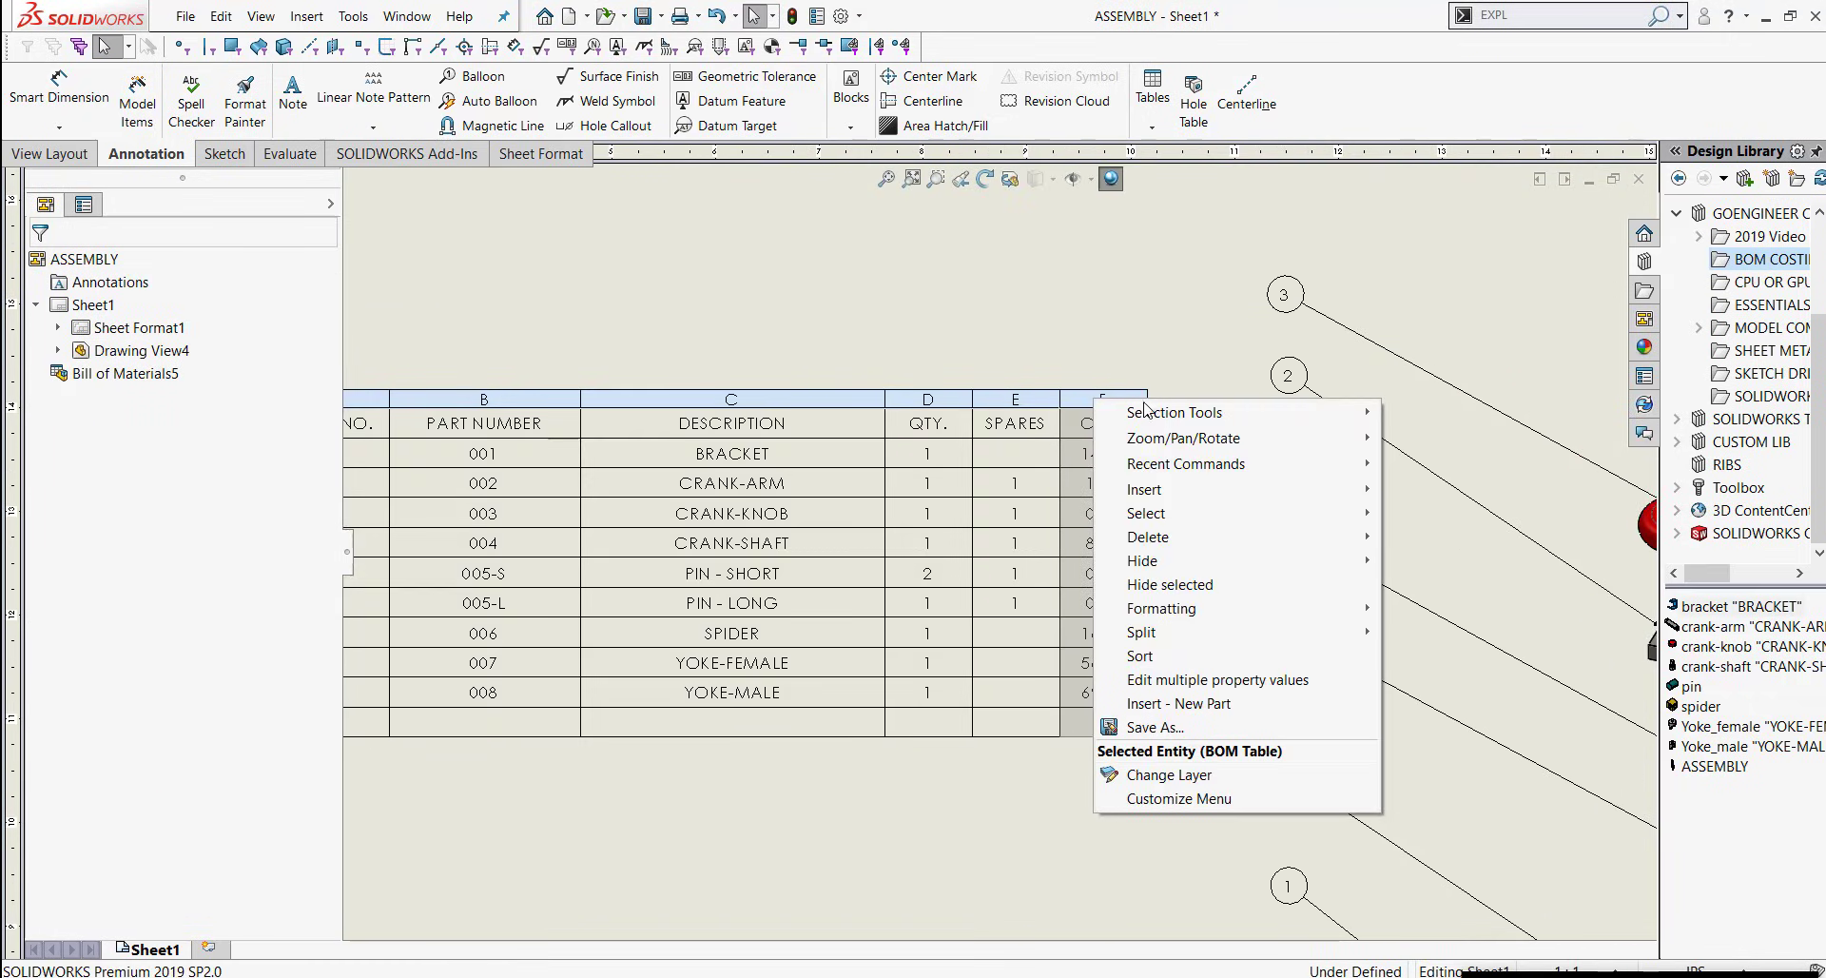
{"action": "mouse_move", "coordinate": [1147, 489]}
{"action": "left_click", "coordinate": [1427, 489]}
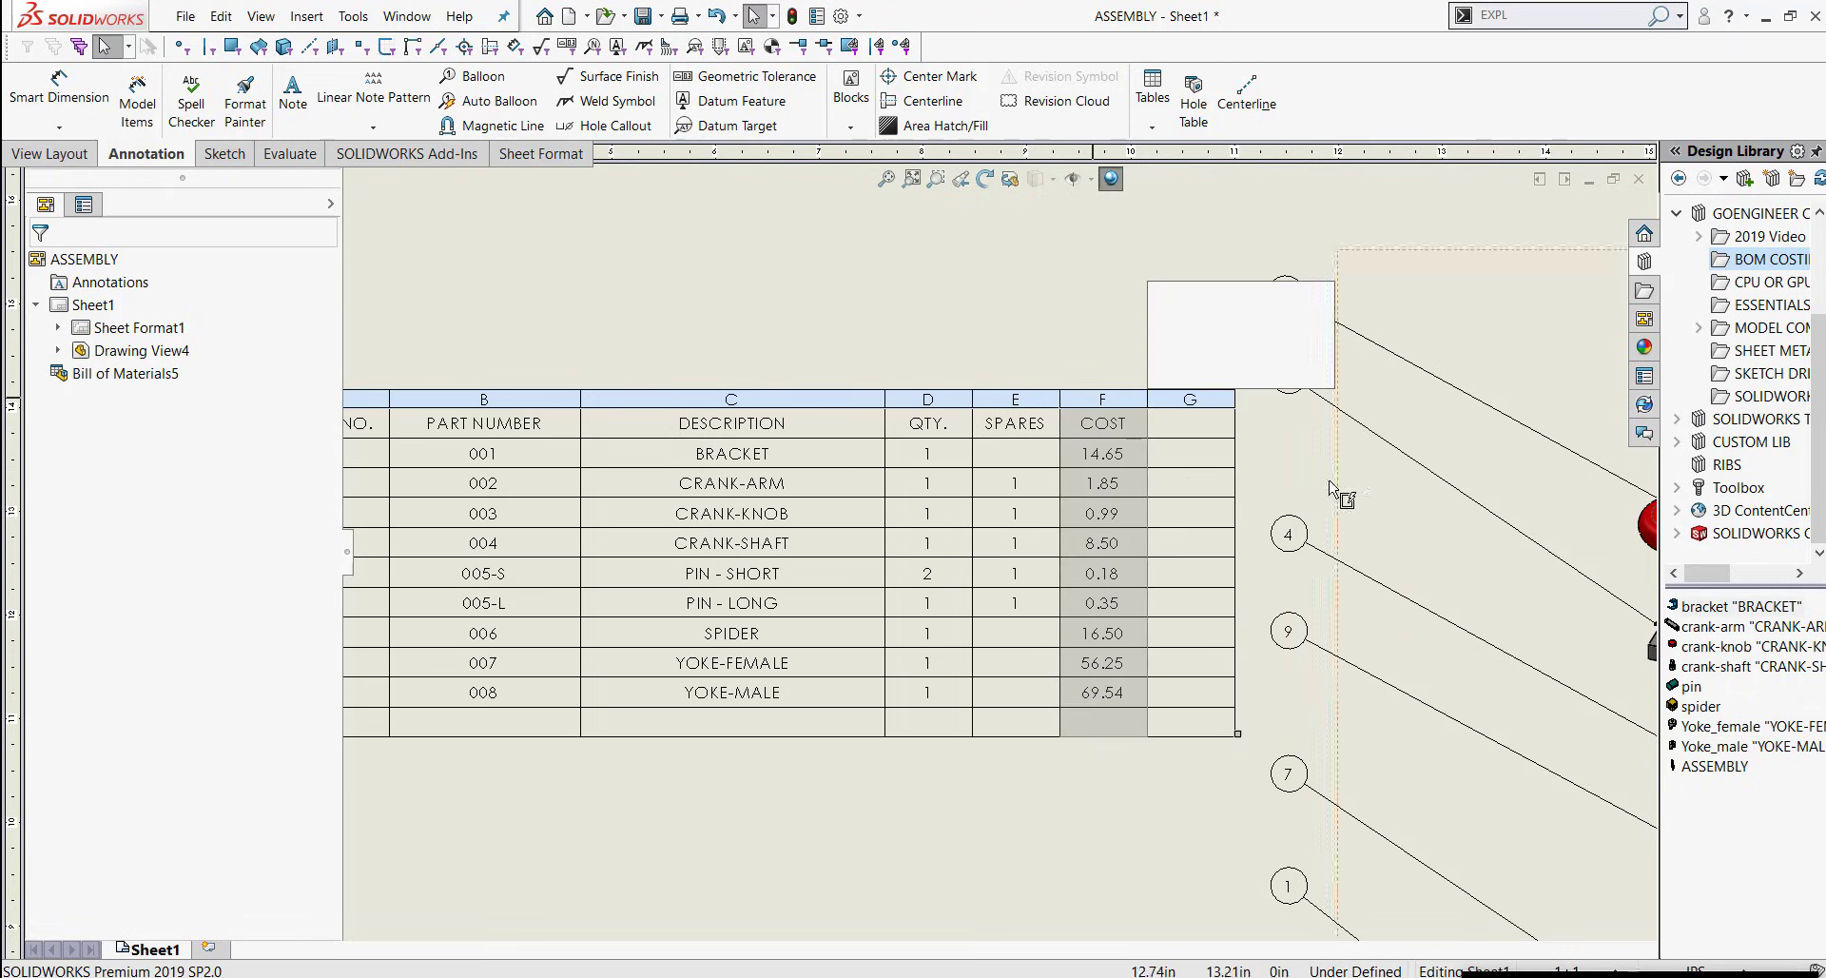
{"action": "left_click", "coordinate": [1255, 371]}
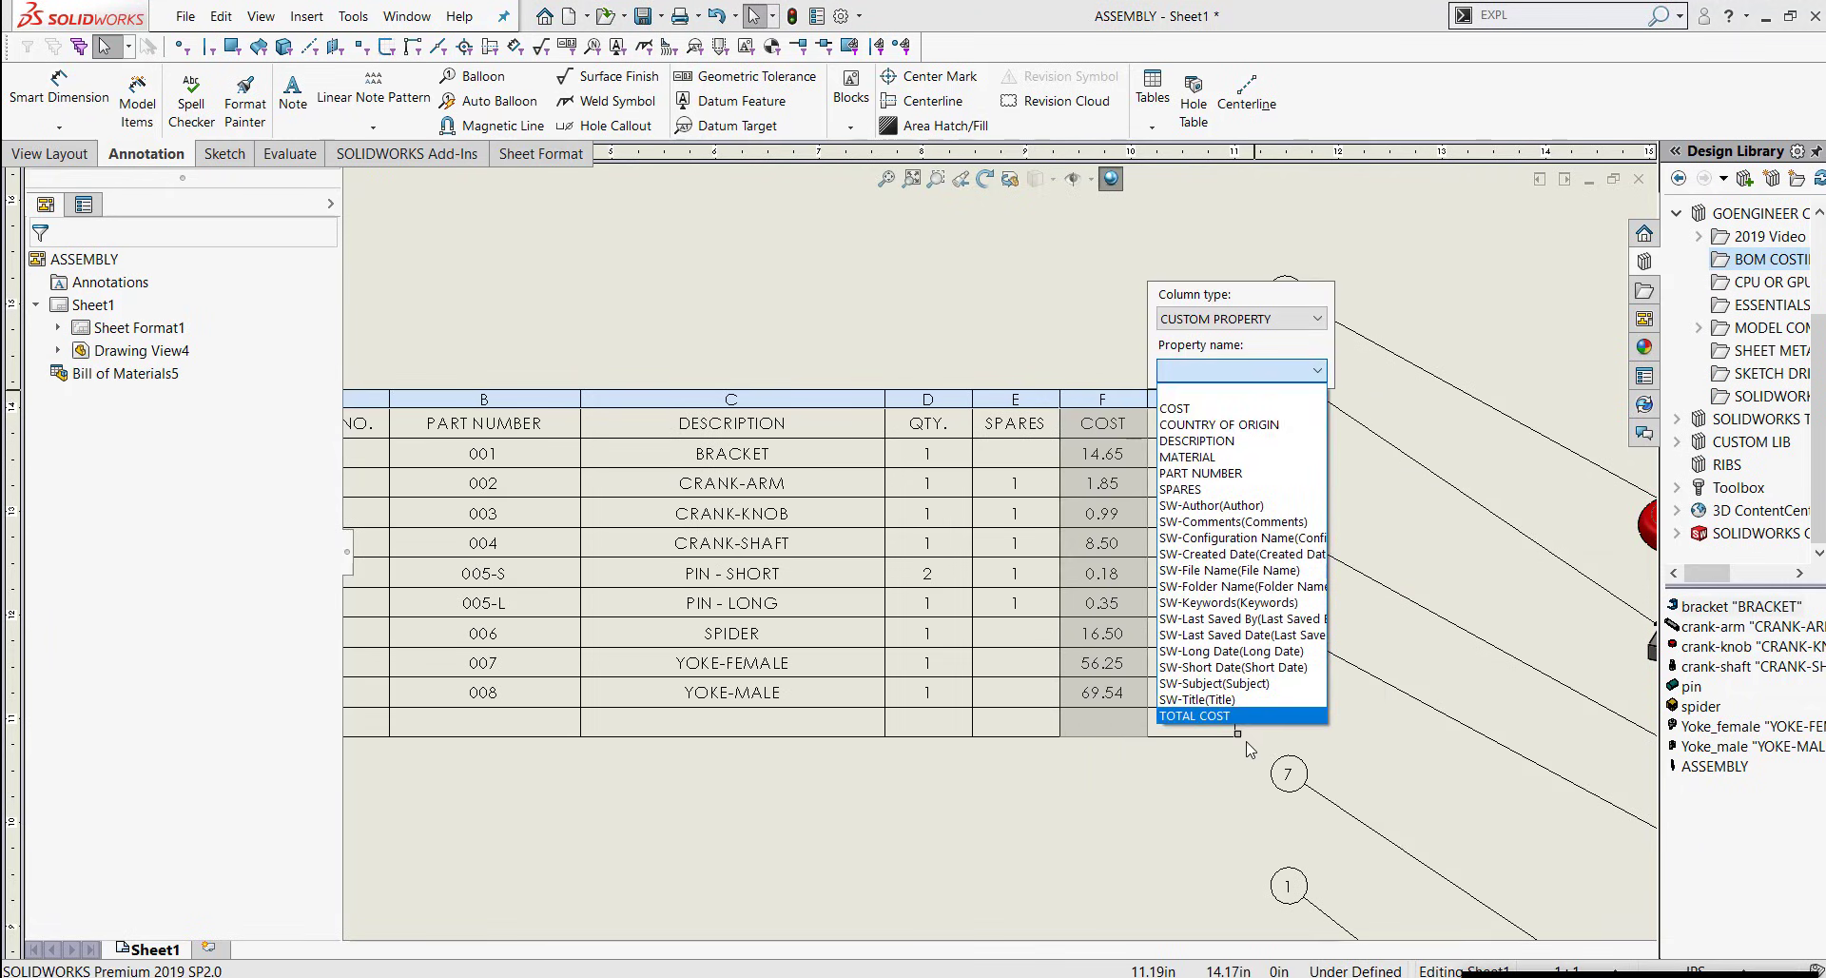
{"action": "left_click", "coordinate": [1195, 716]}
{"action": "left_click", "coordinate": [1063, 305]}
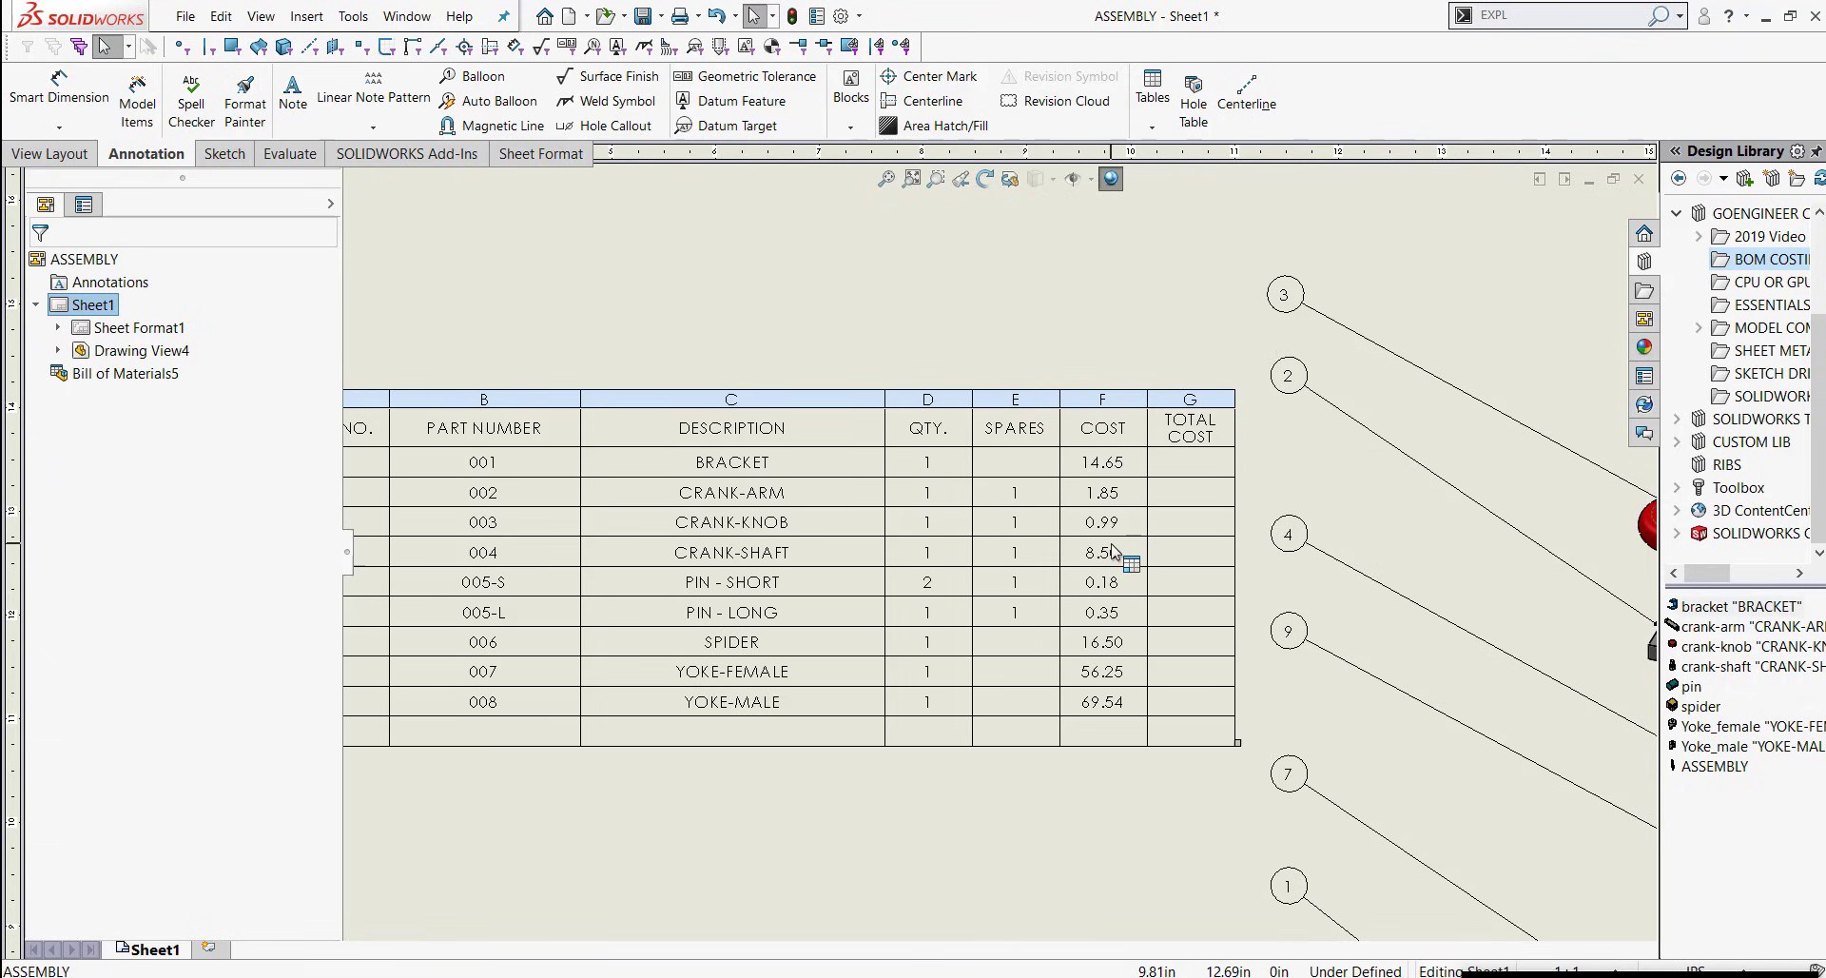
{"action": "scroll", "coordinate": [1027, 575], "scroll_direction": "up", "scroll_amount": 3}
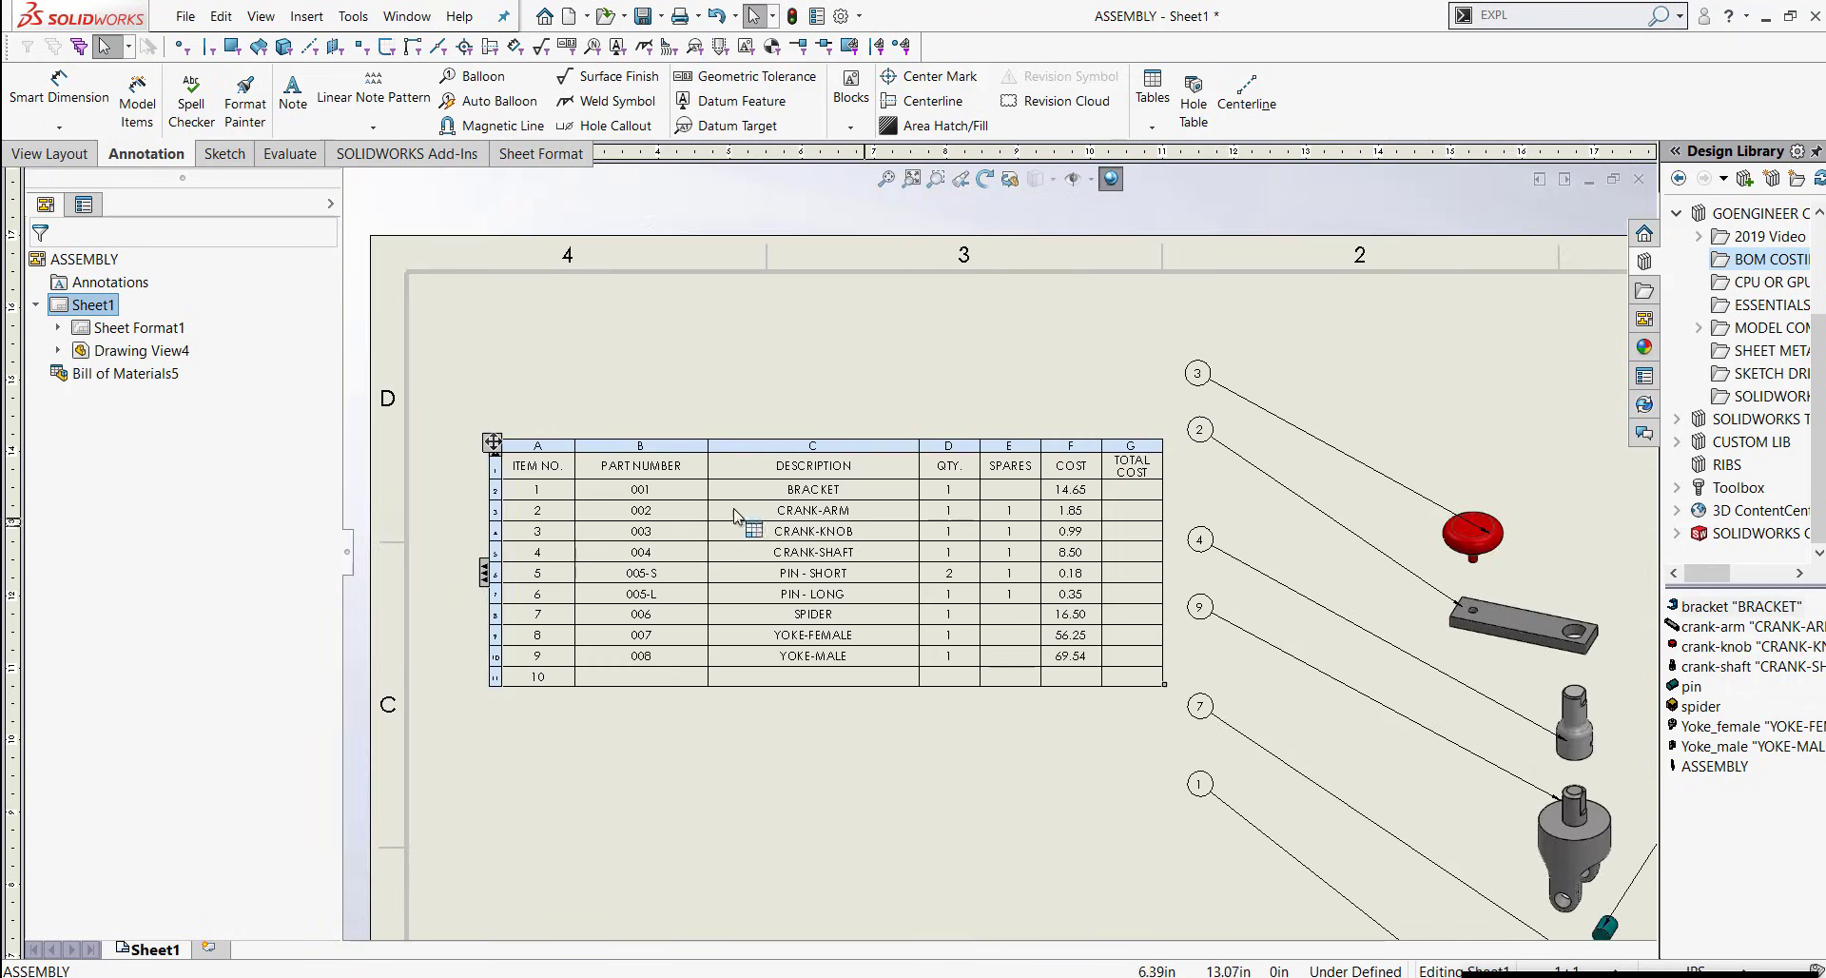
{"action": "scroll", "coordinate": [837, 571], "scroll_direction": "down", "scroll_amount": 2}
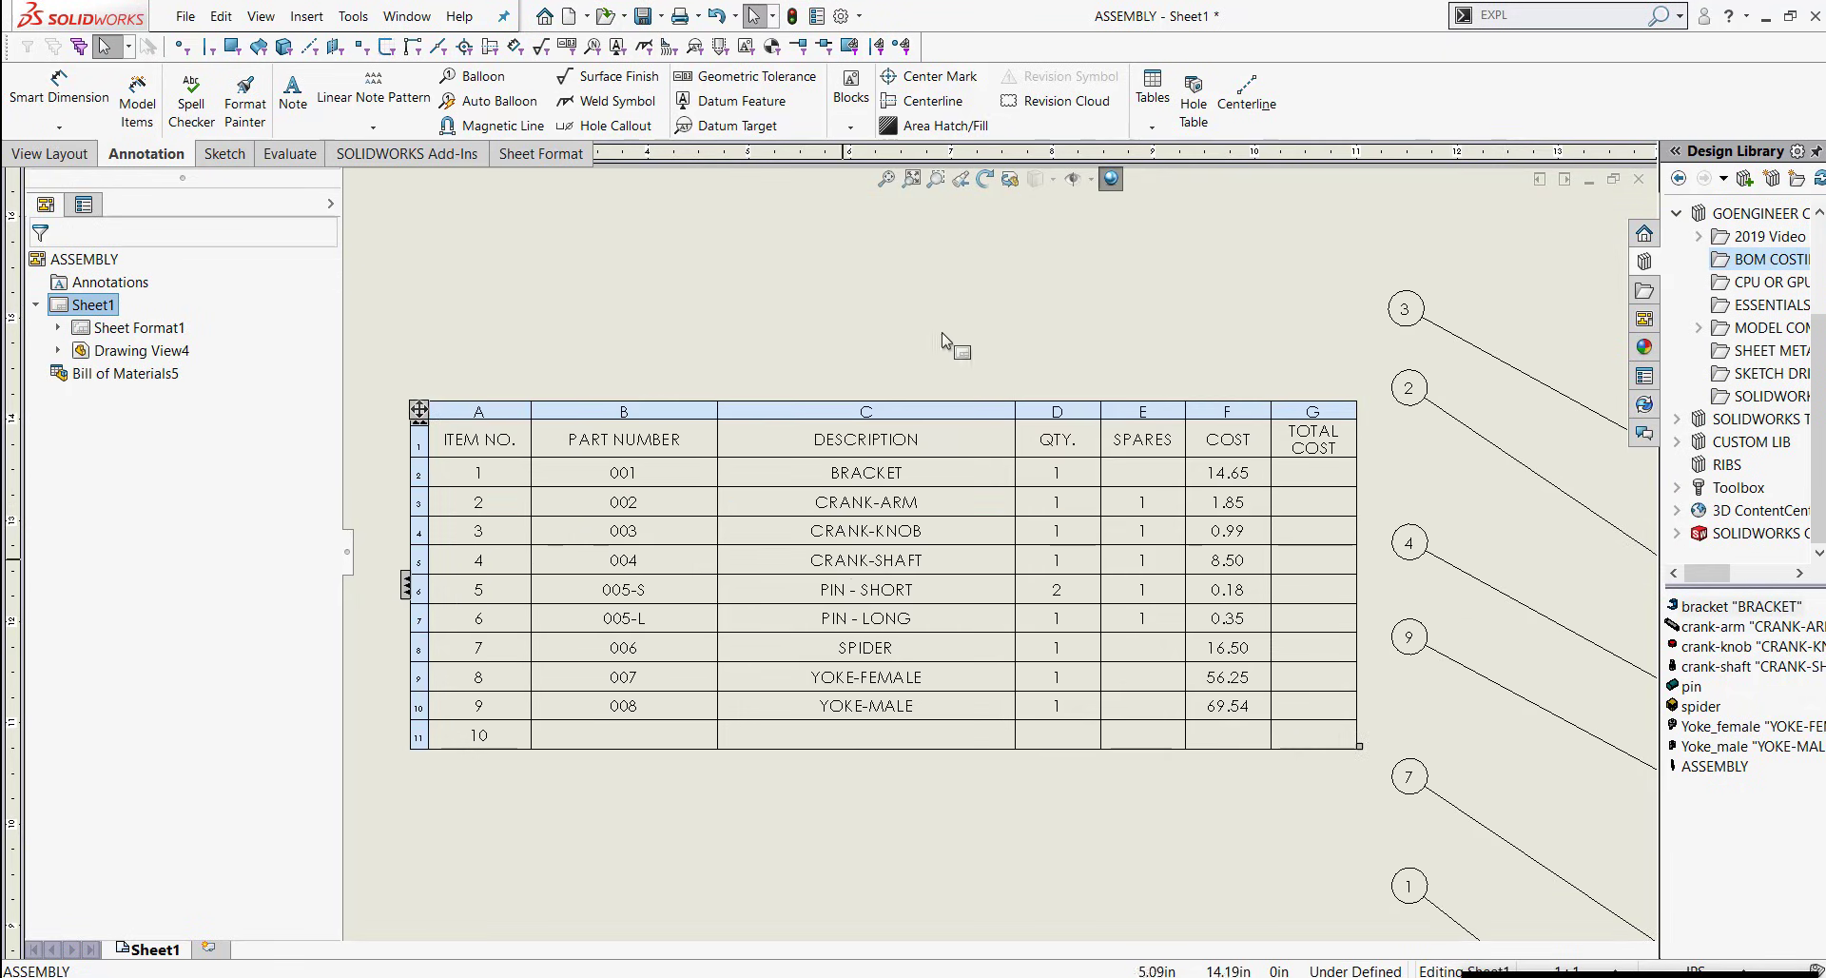
{"action": "left_click", "coordinate": [1299, 385]}
Set the TOTAL COST column equation to ('QTY.'+'SPARES')*'COST' using the QTY., SPARES and COST columns
{"action": "left_click", "coordinate": [1312, 409]}
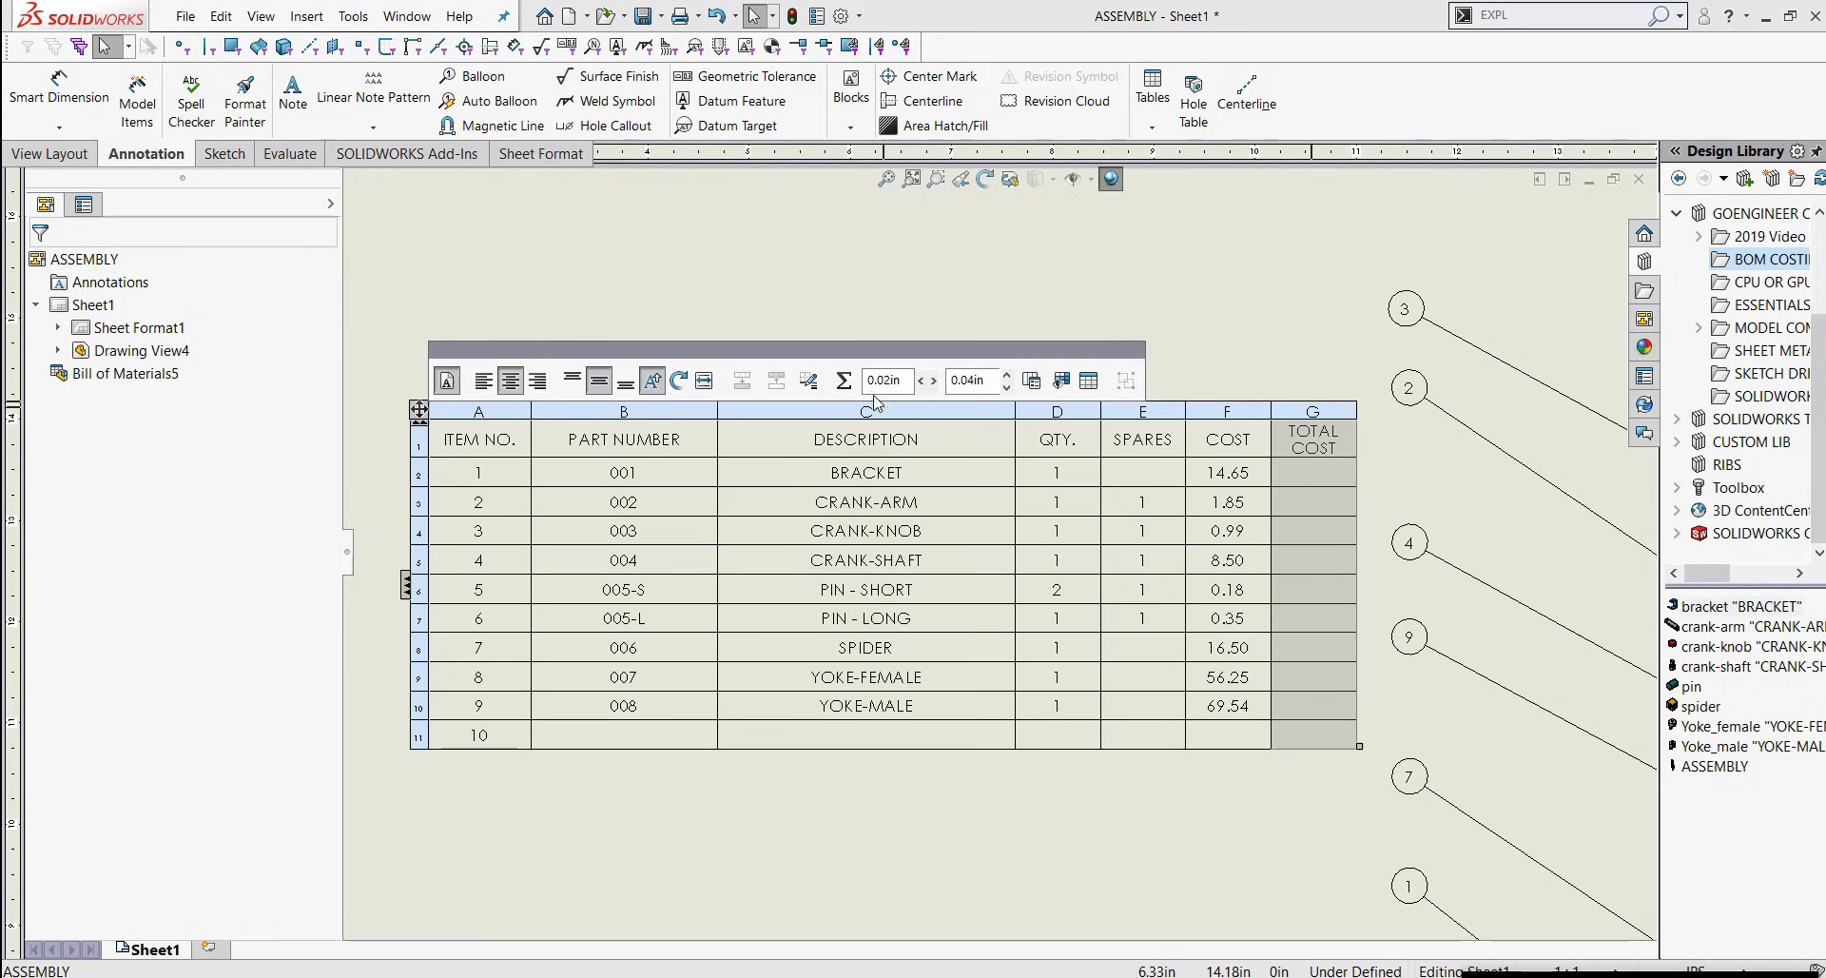
{"action": "left_click", "coordinate": [843, 381]}
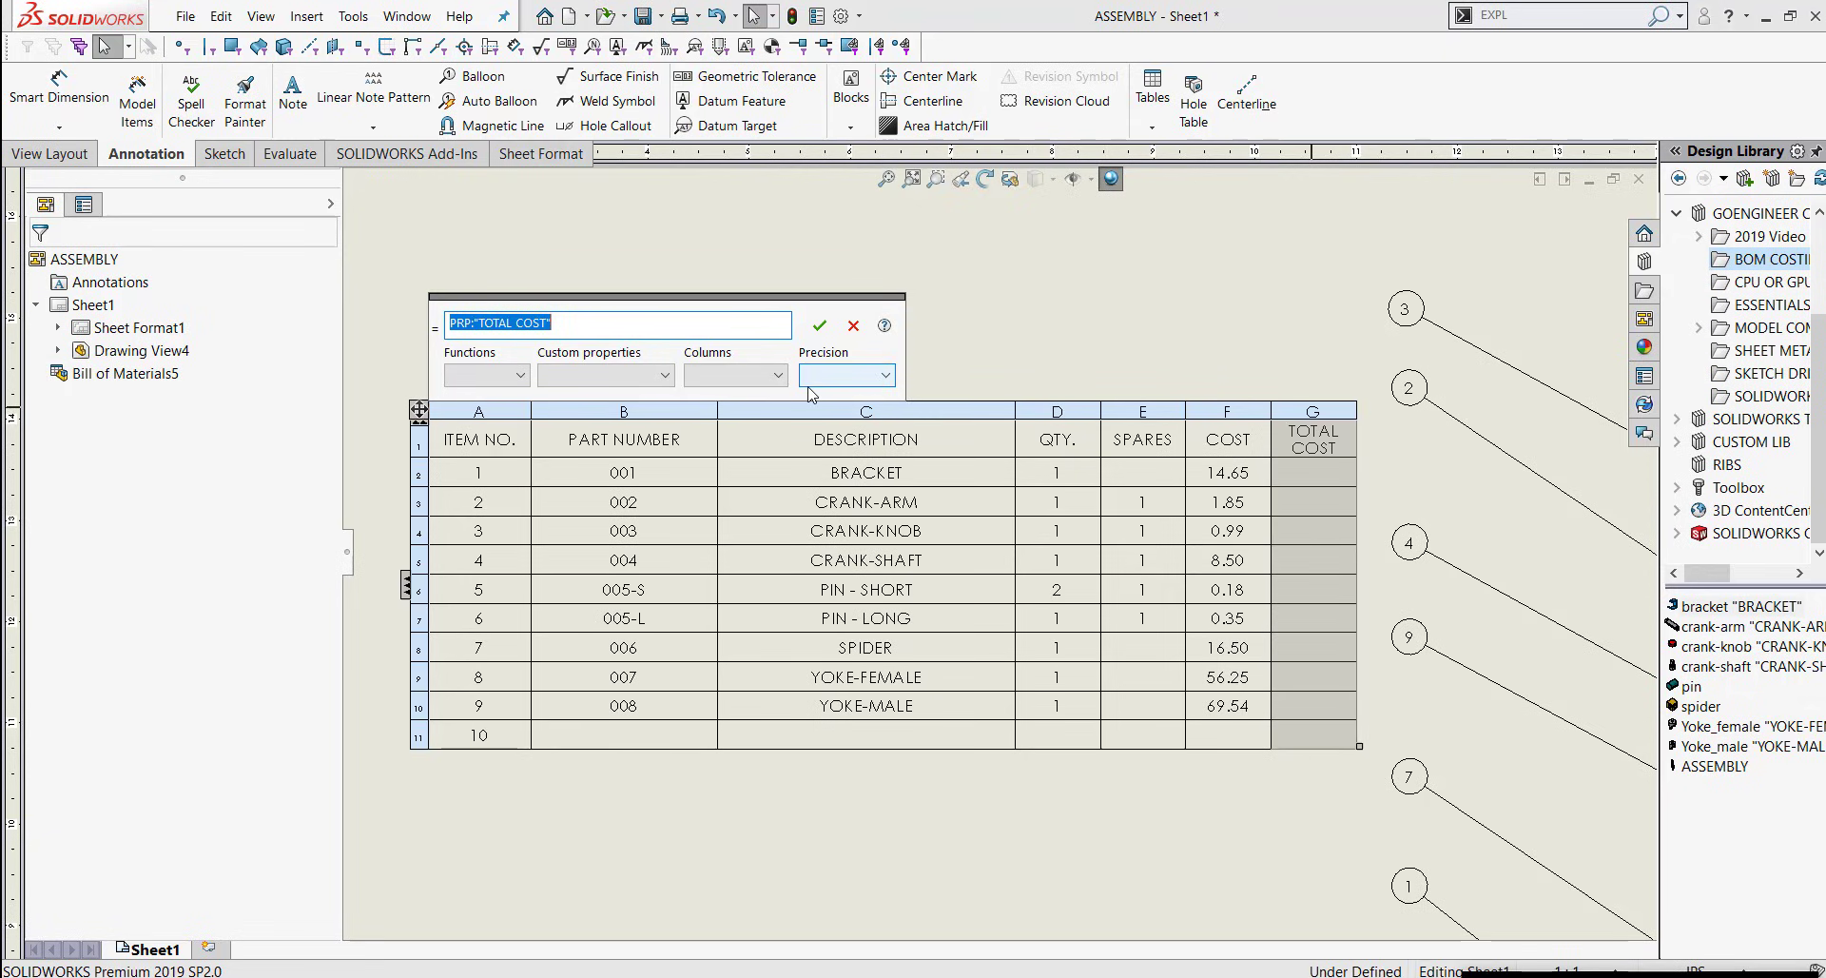
{"action": "key", "text": "BackSpace"}
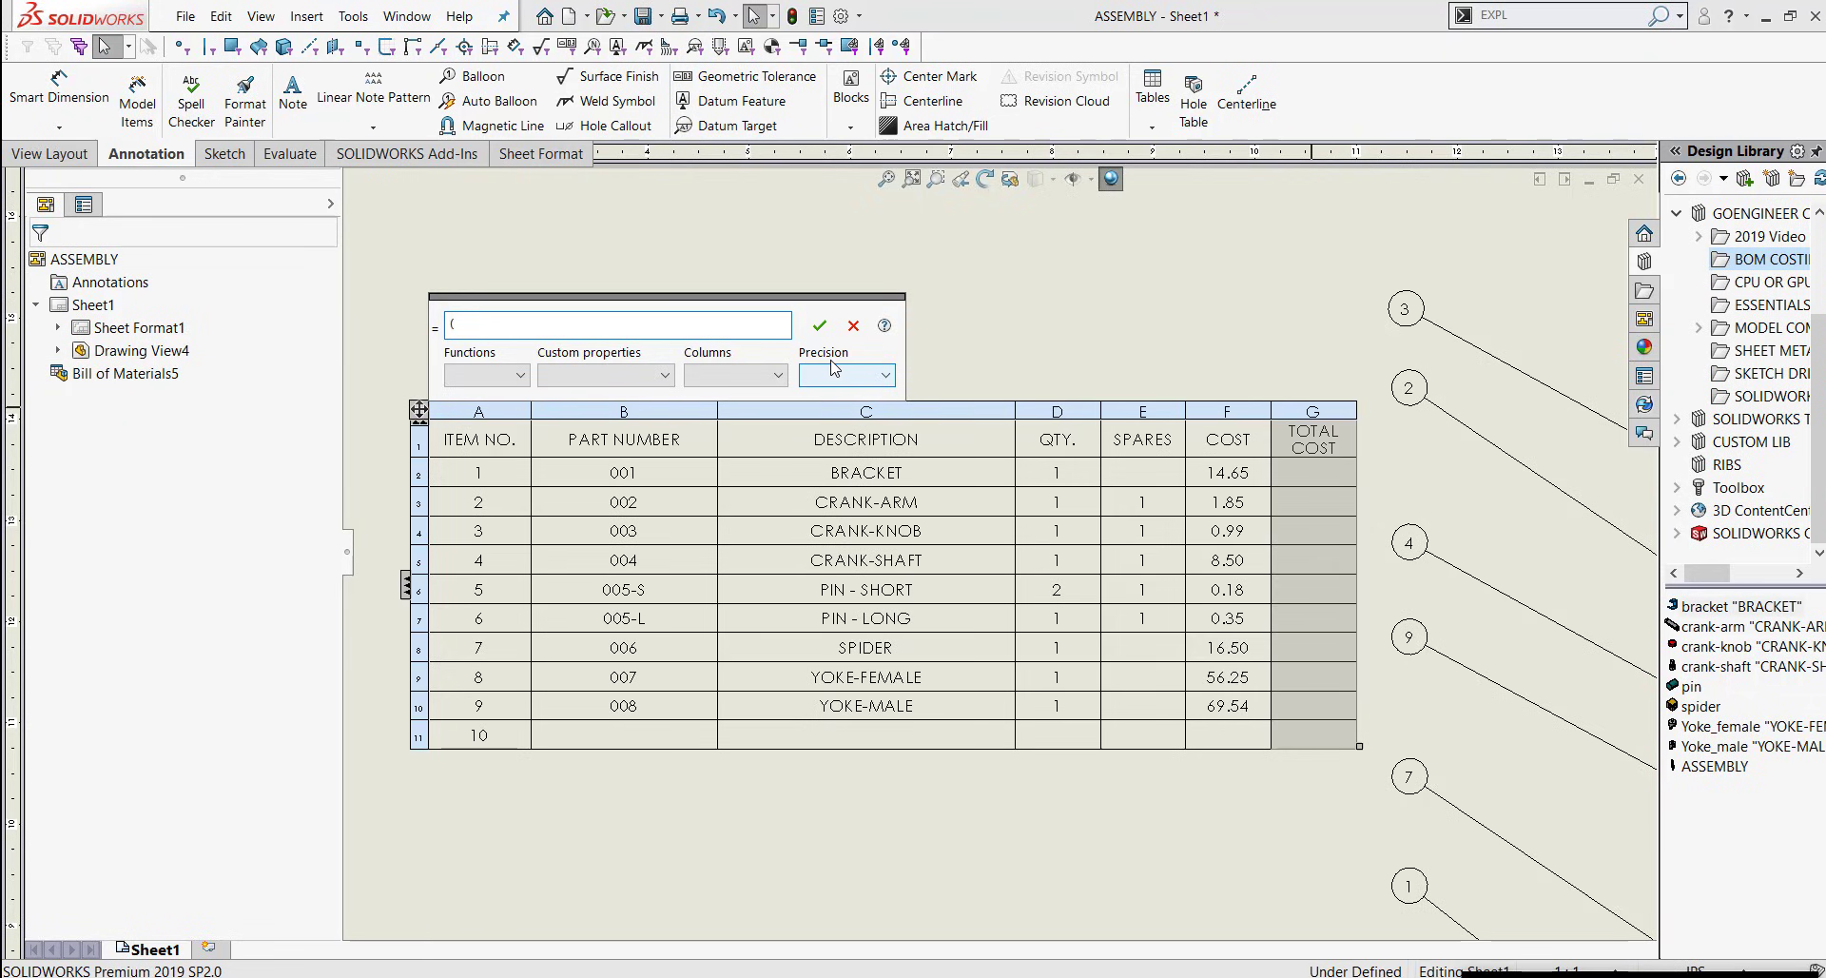
{"action": "left_click", "coordinate": [773, 375]}
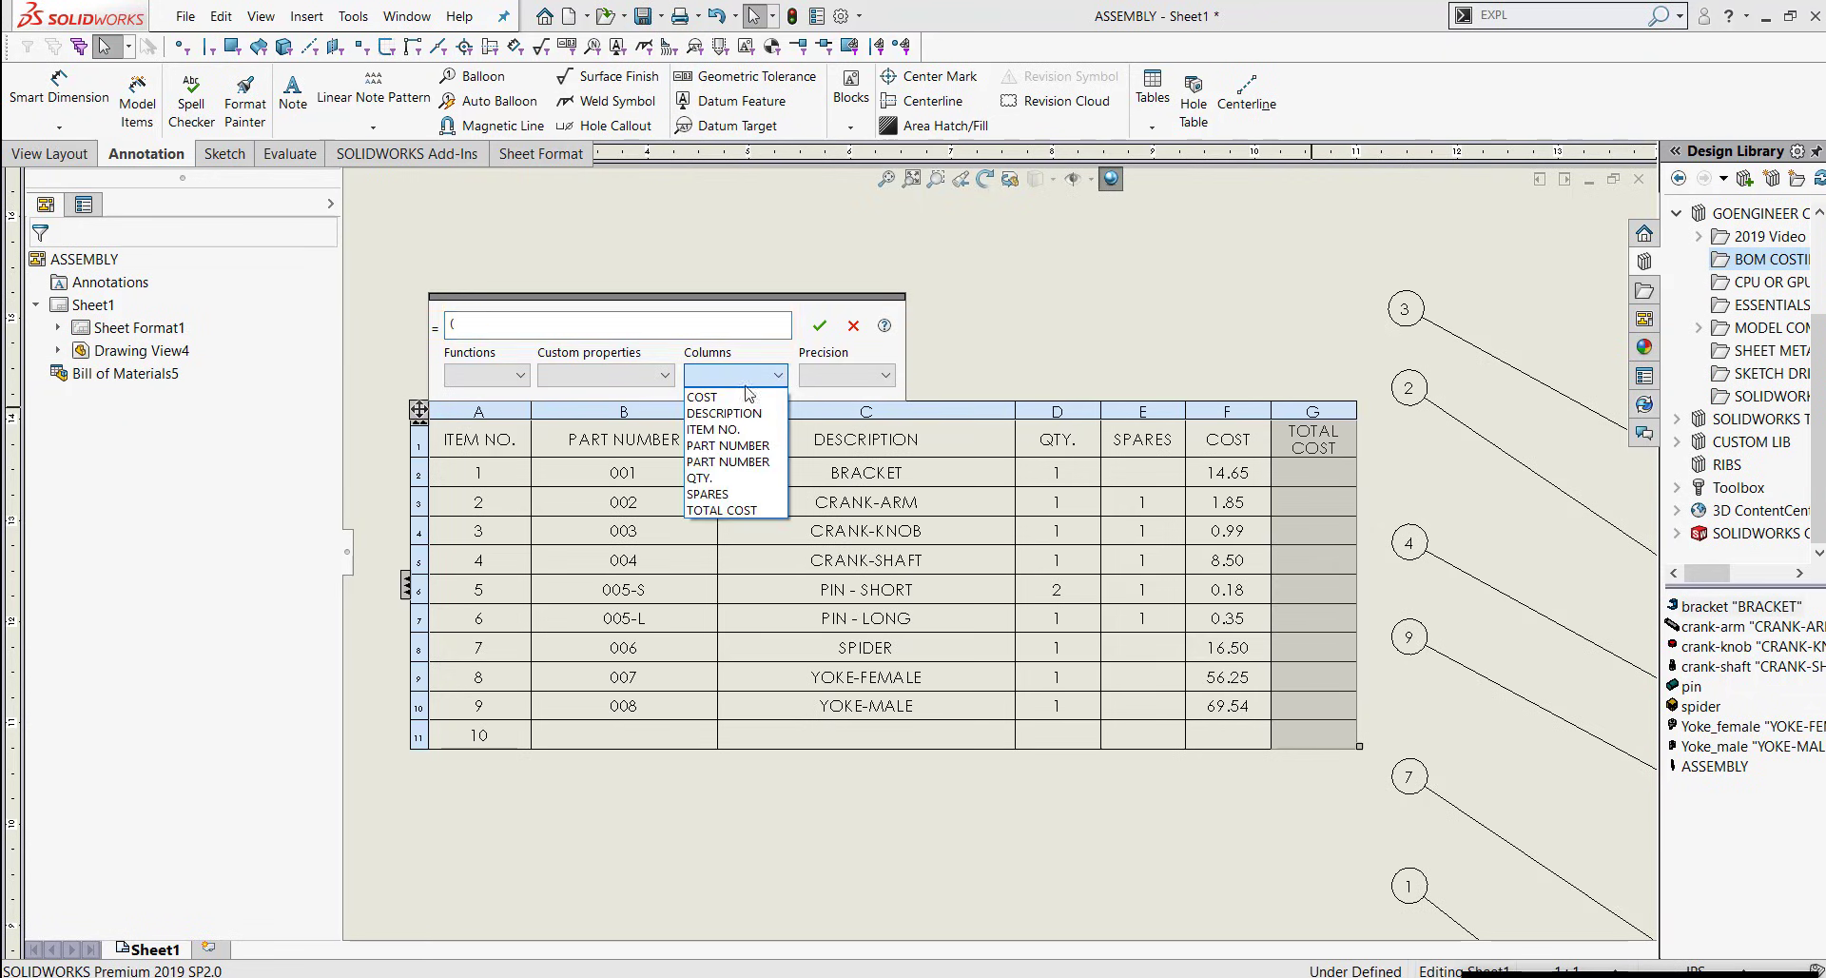
{"action": "left_click", "coordinate": [701, 477]}
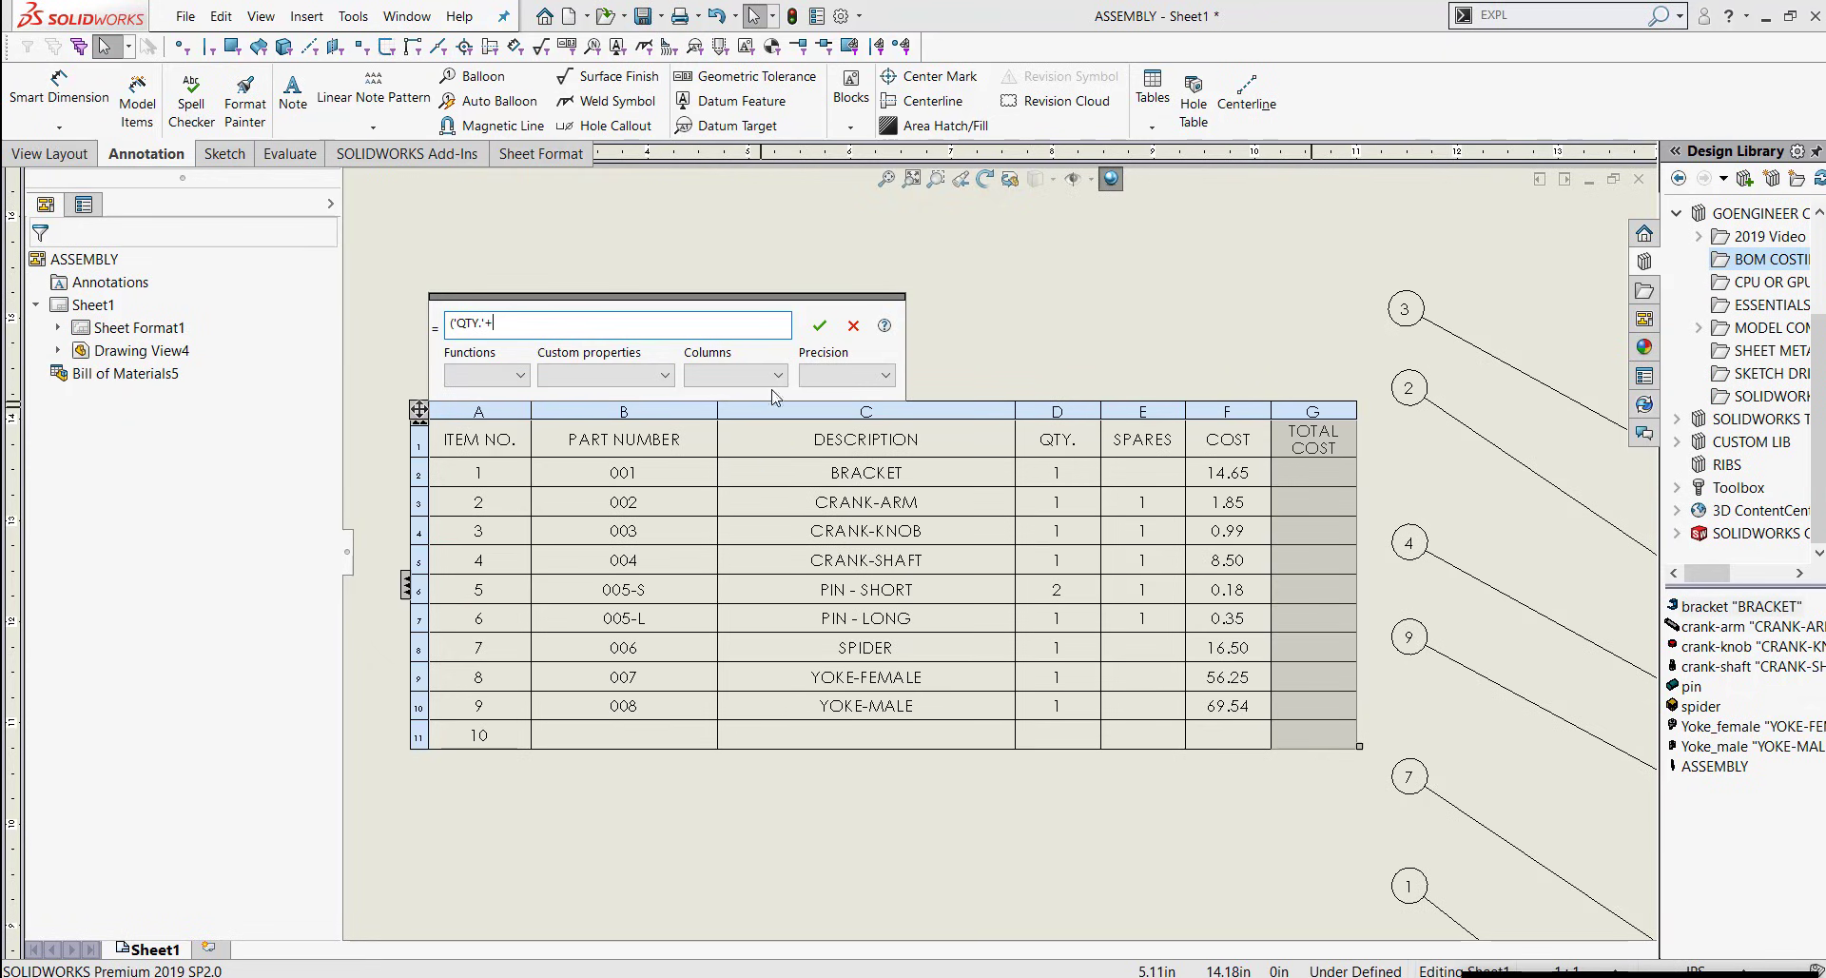
{"action": "left_click", "coordinate": [730, 375]}
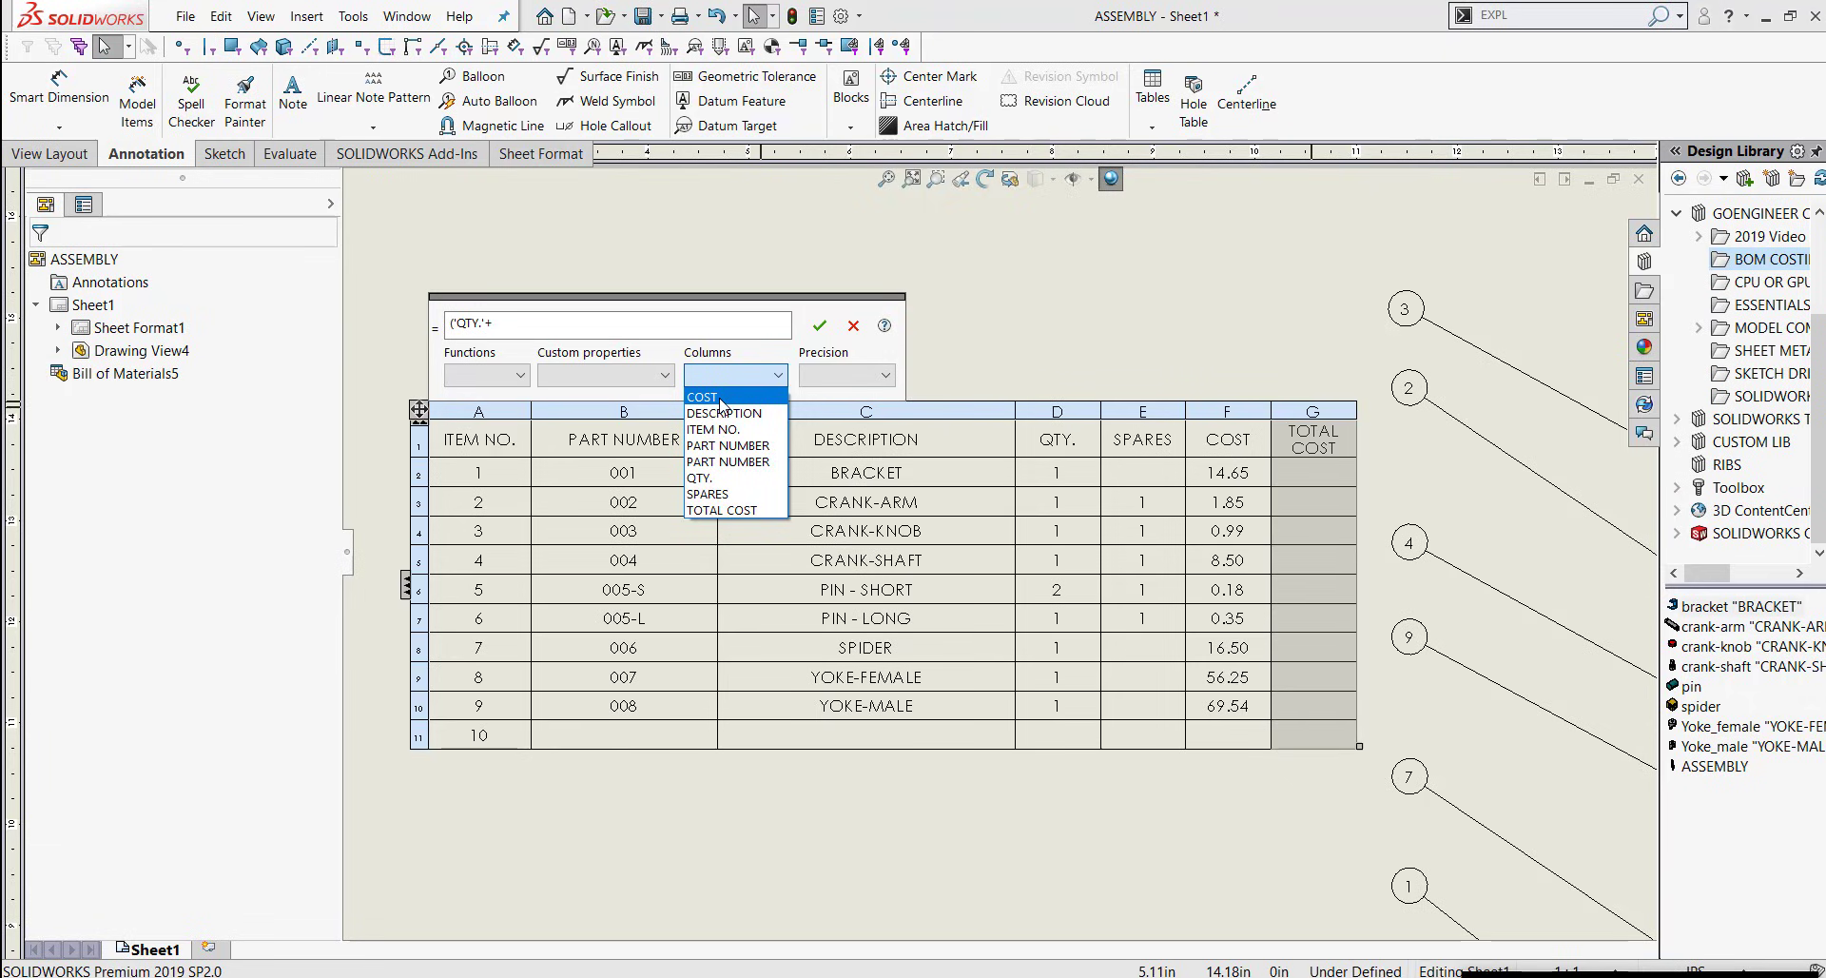
{"action": "left_click", "coordinate": [708, 494]}
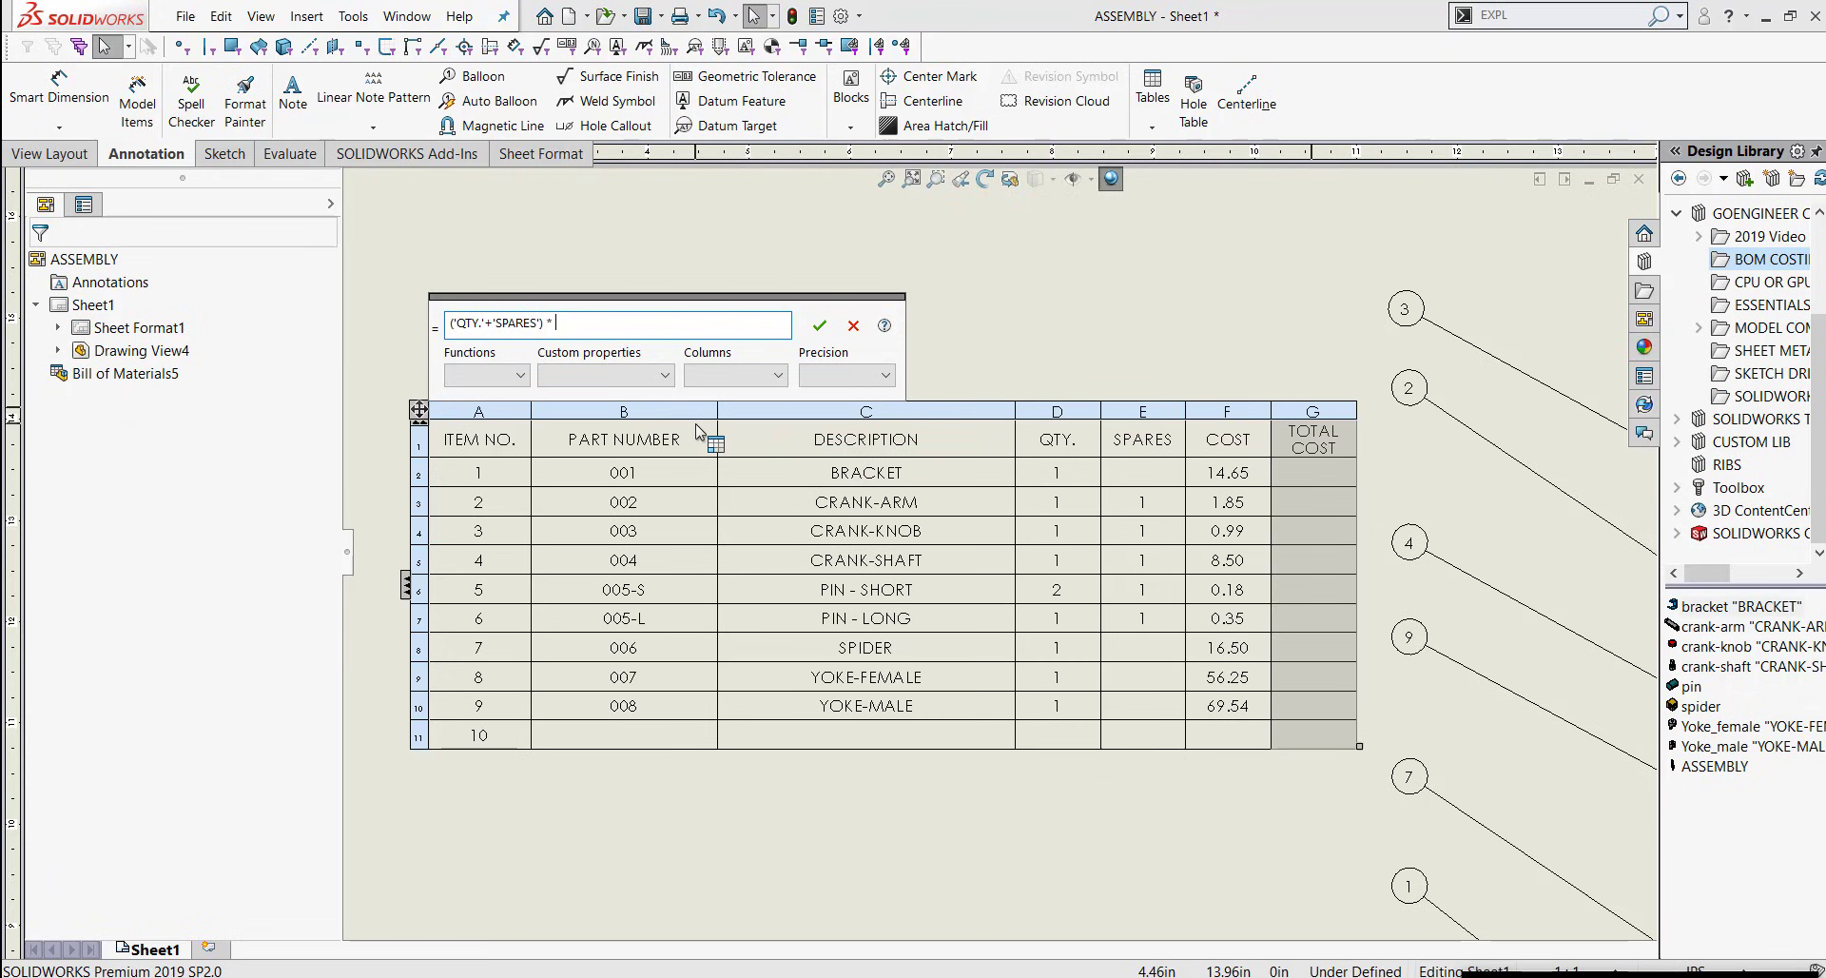
{"action": "left_click", "coordinate": [778, 375]}
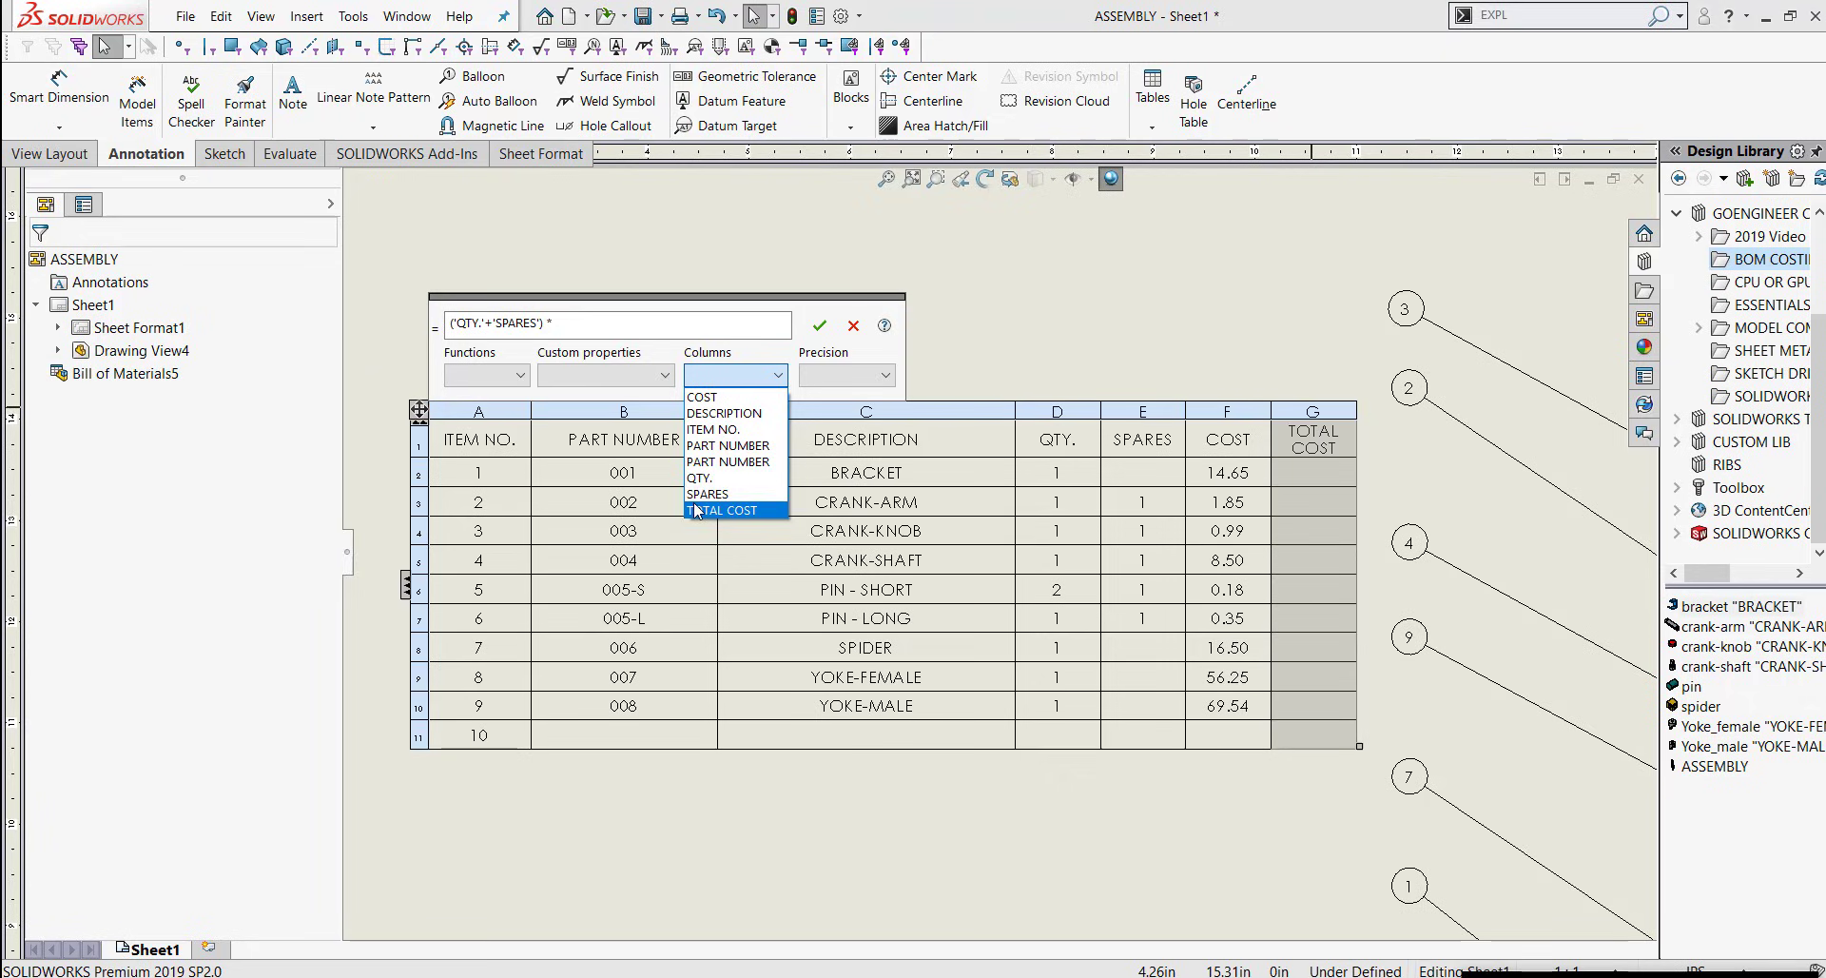
{"action": "left_click", "coordinate": [701, 396]}
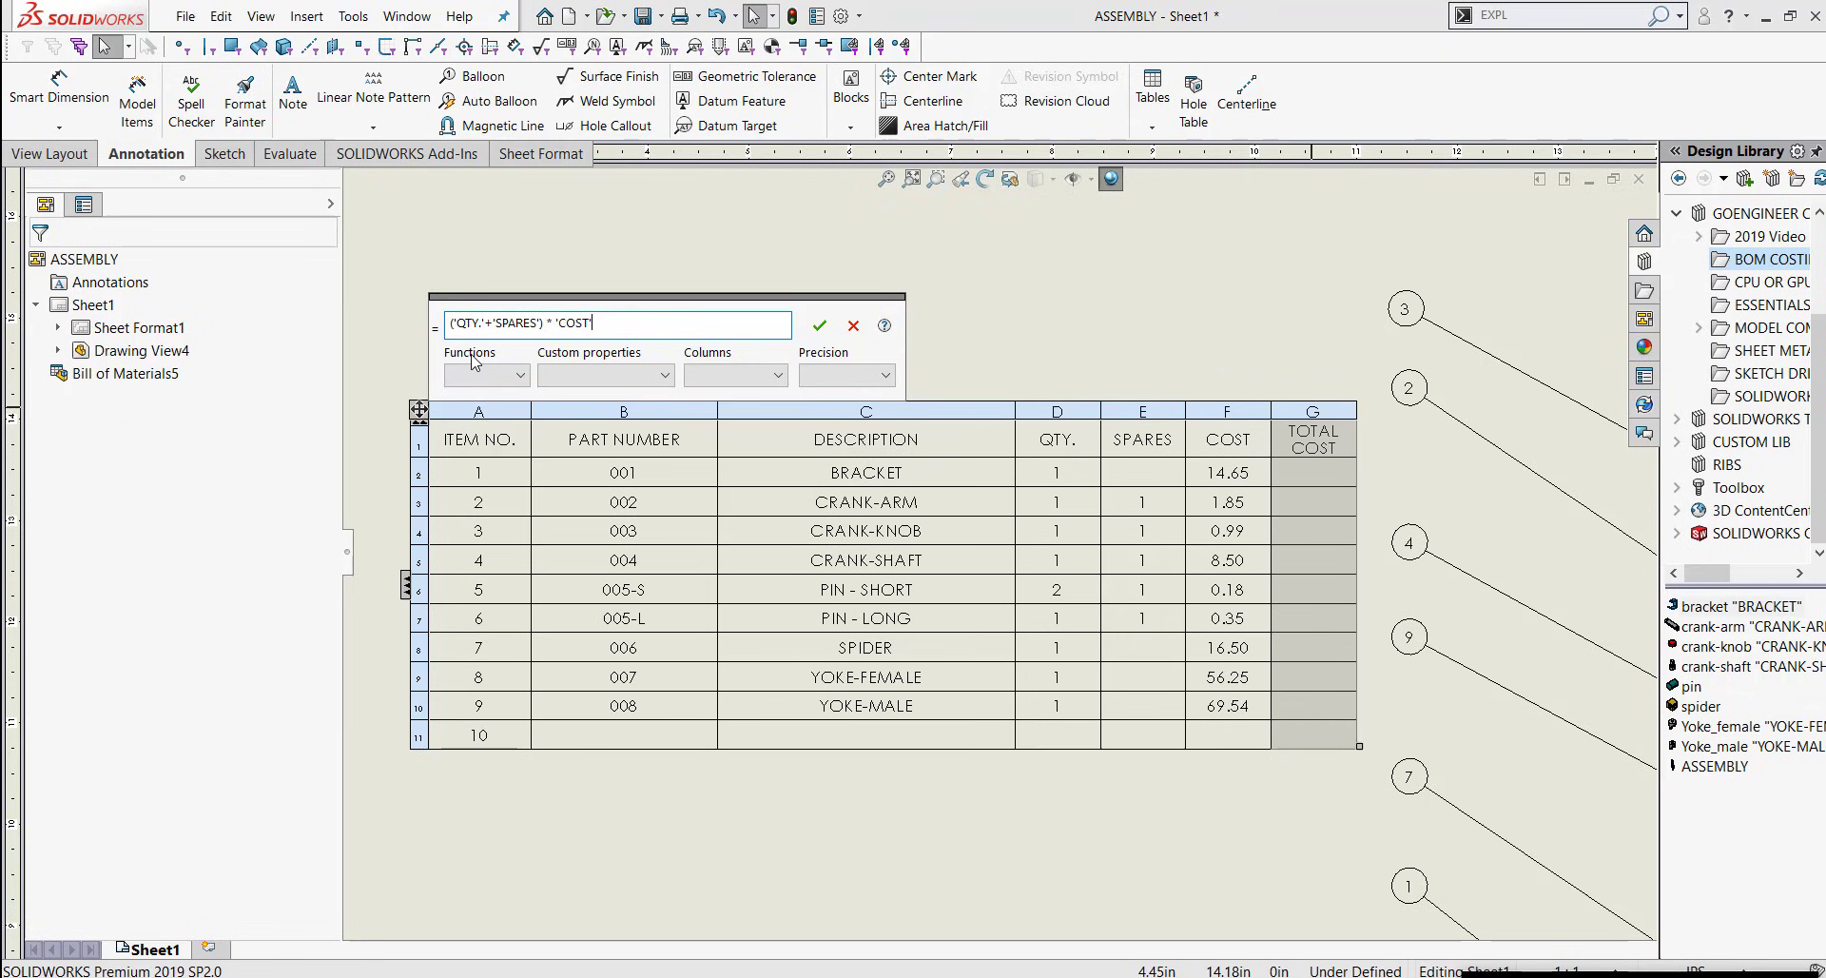
{"action": "left_click", "coordinate": [820, 326]}
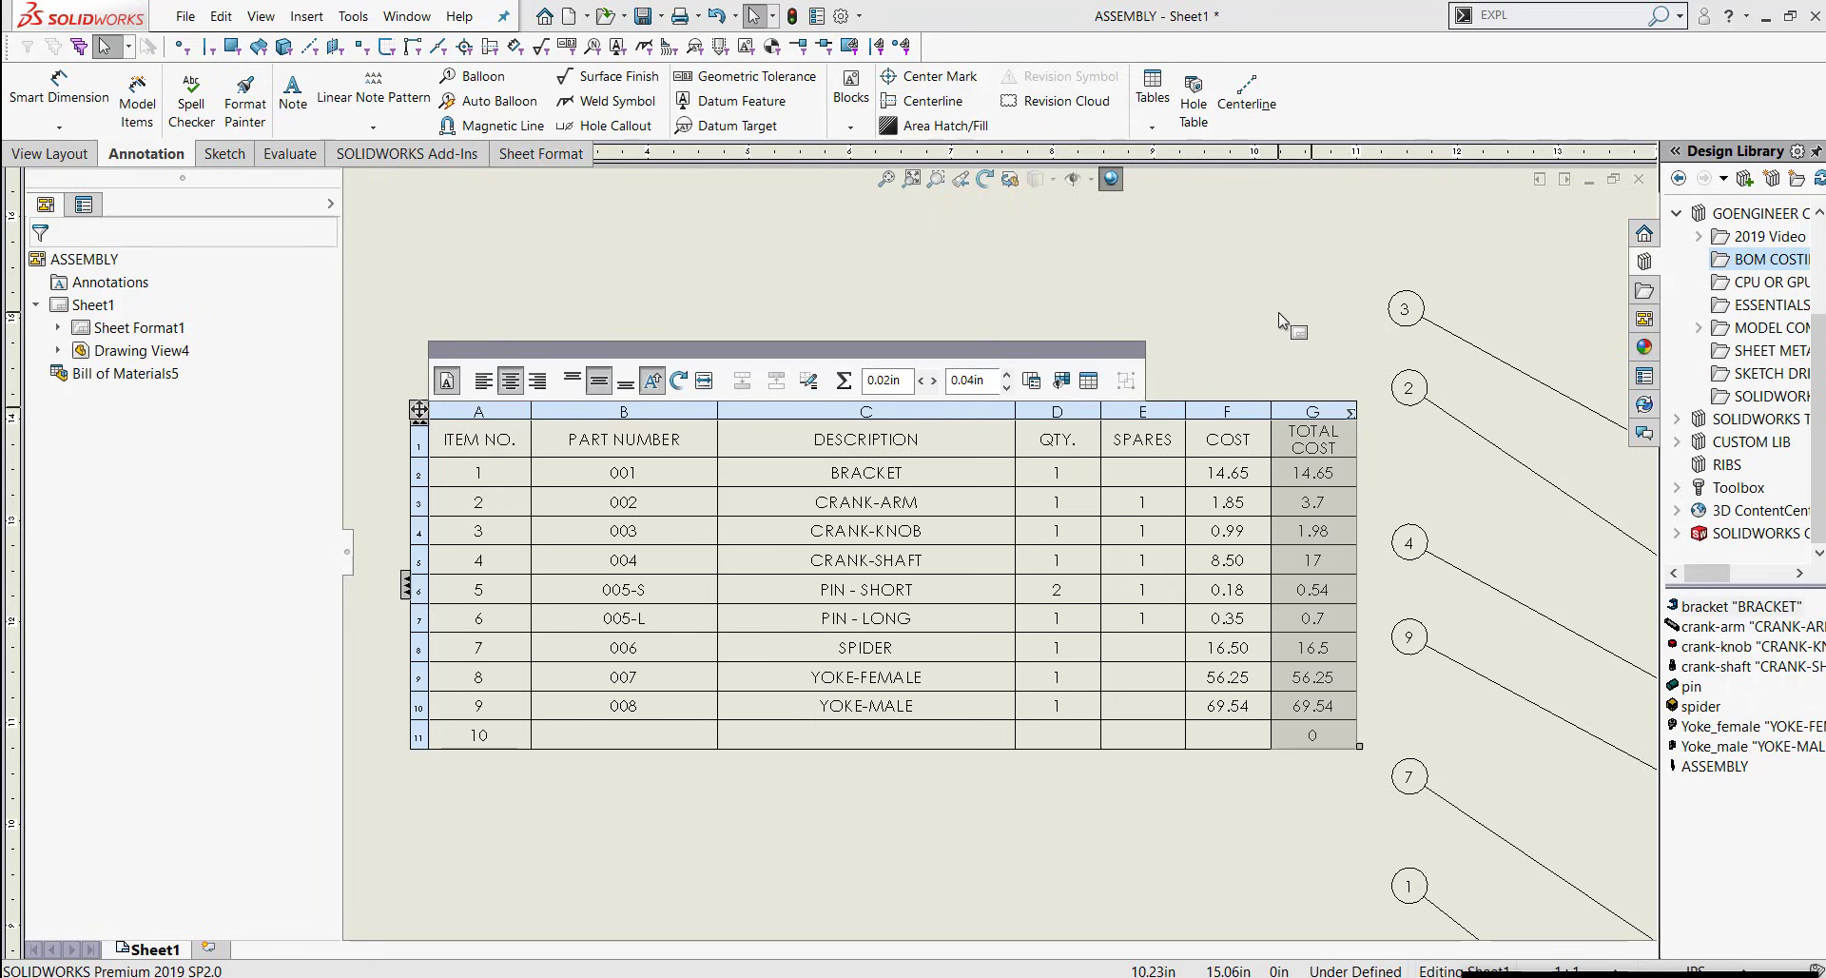
Give the bottom TOTAL COST cell the equation SUM(G2:G10) to total all part costs
{"action": "left_click", "coordinate": [1223, 359]}
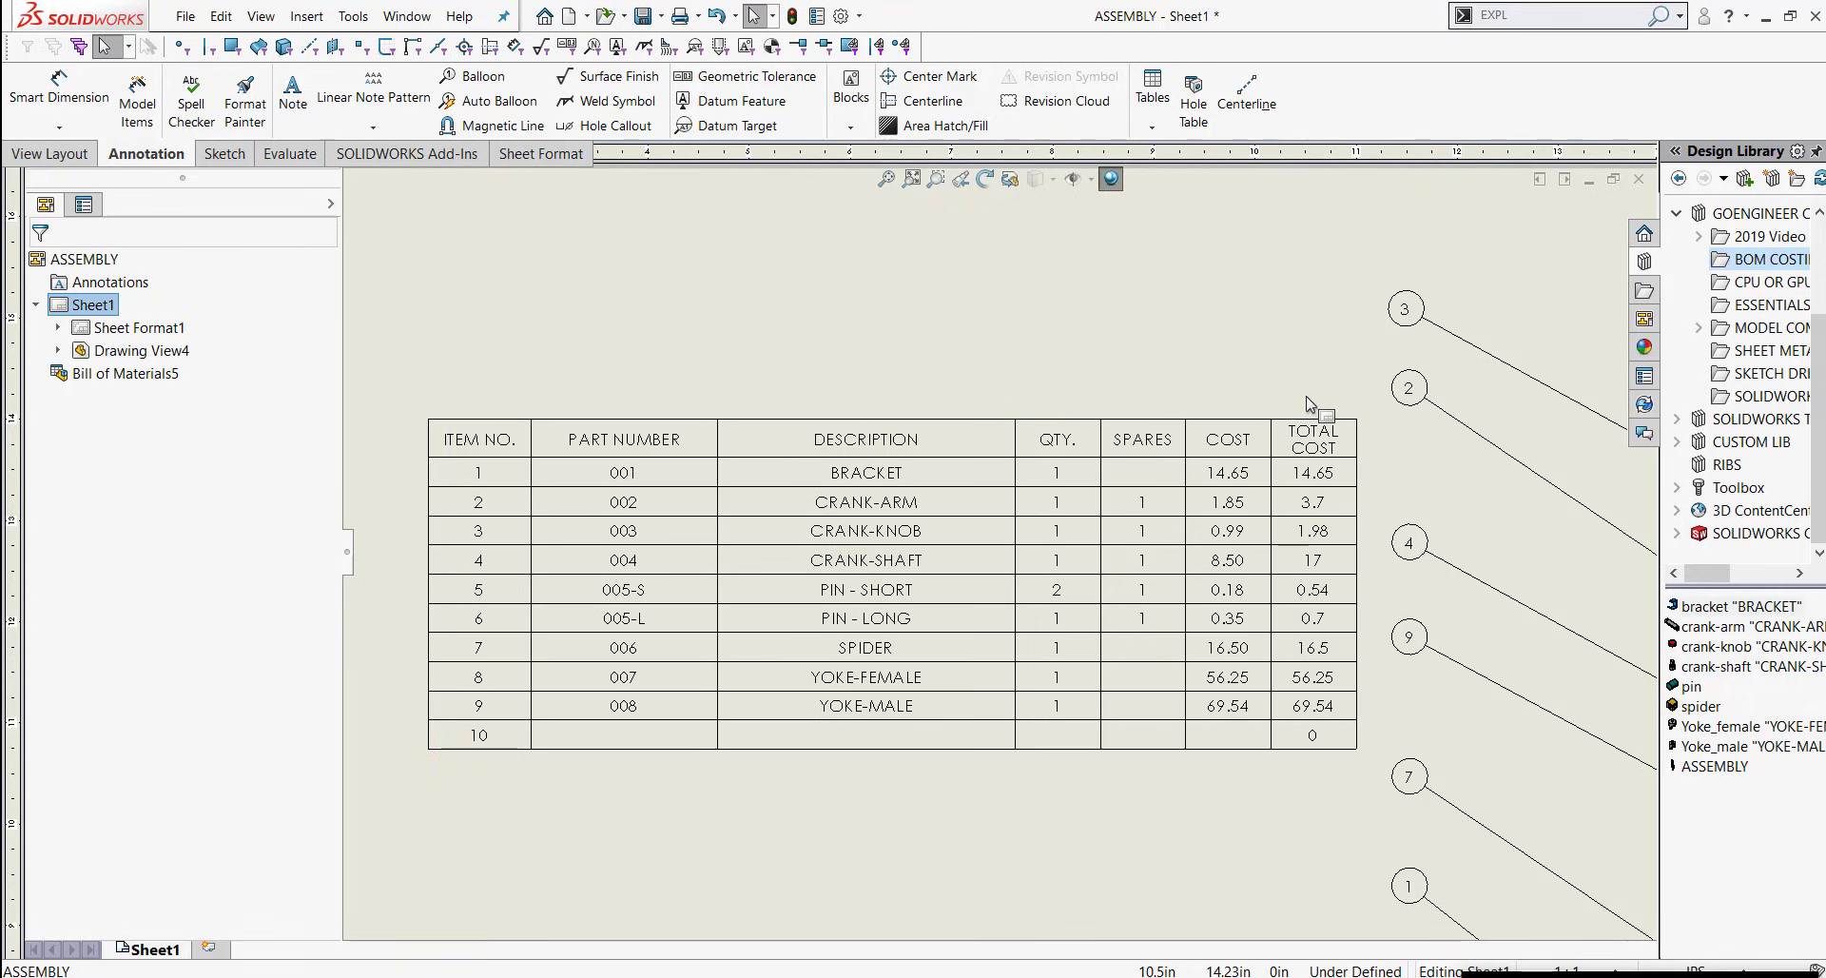
{"action": "mouse_move", "coordinate": [1312, 411]}
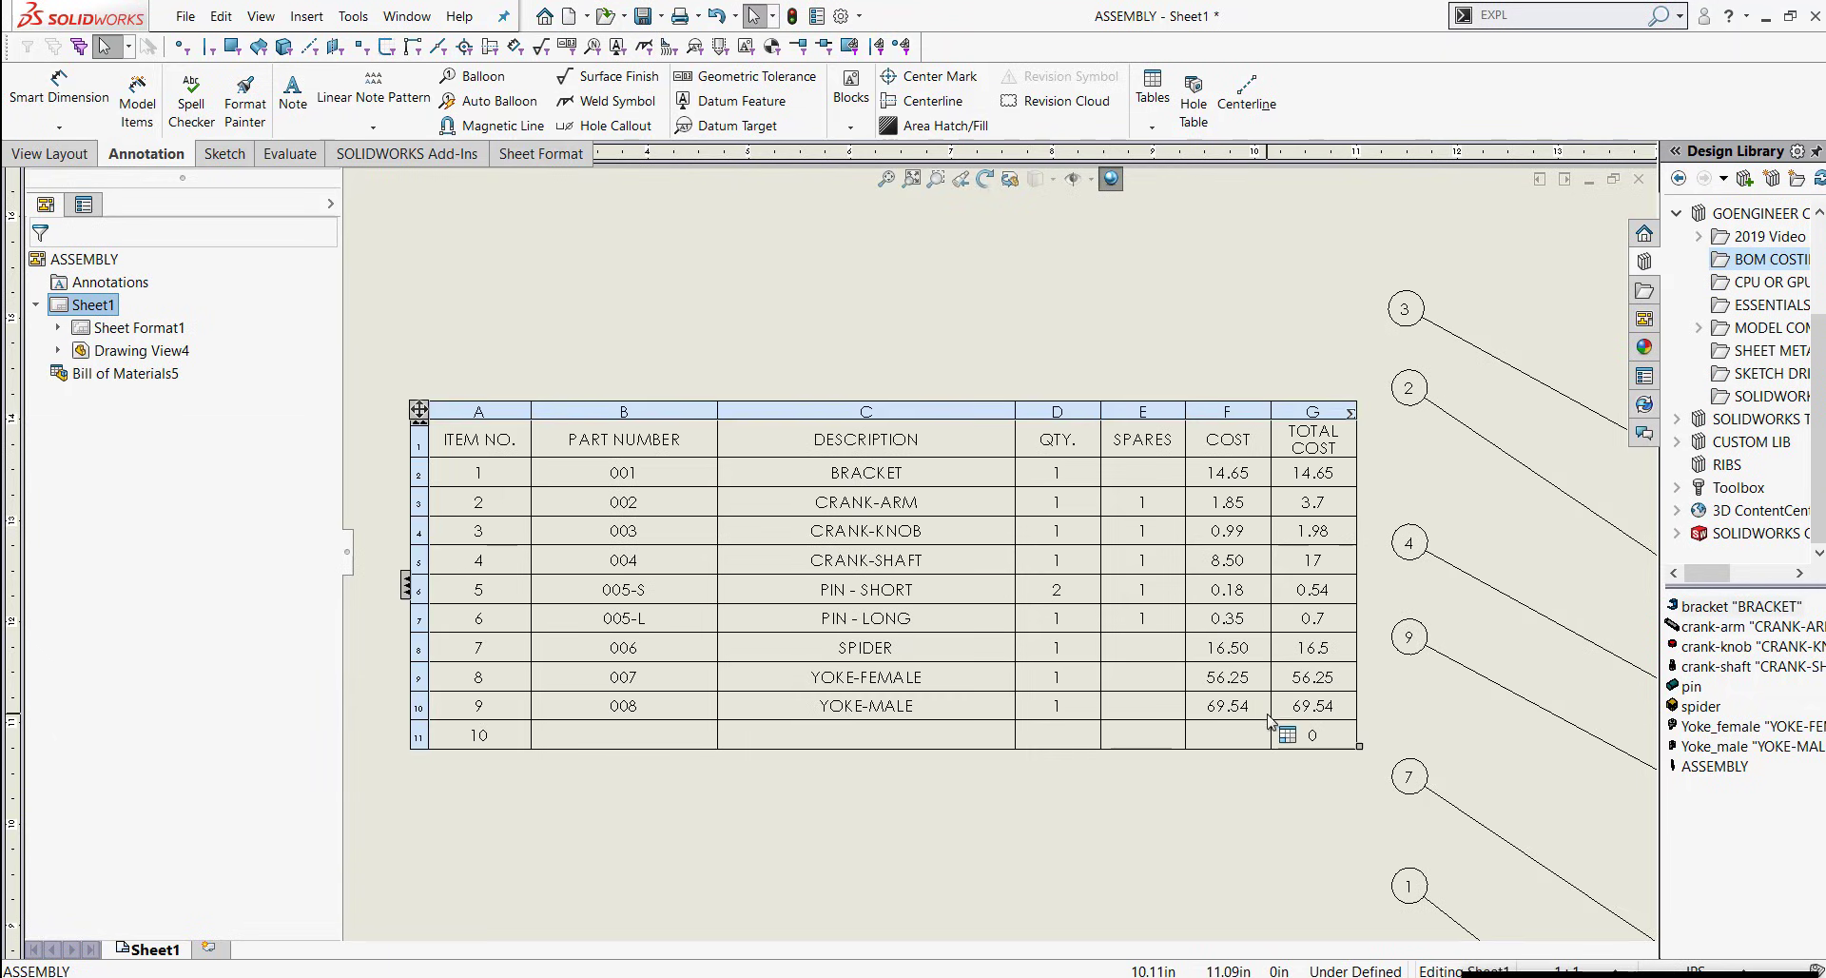
{"action": "scroll", "coordinate": [1275, 734], "scroll_direction": "down", "scroll_amount": 2}
{"action": "scroll", "coordinate": [1270, 728], "scroll_direction": "down", "scroll_amount": 3}
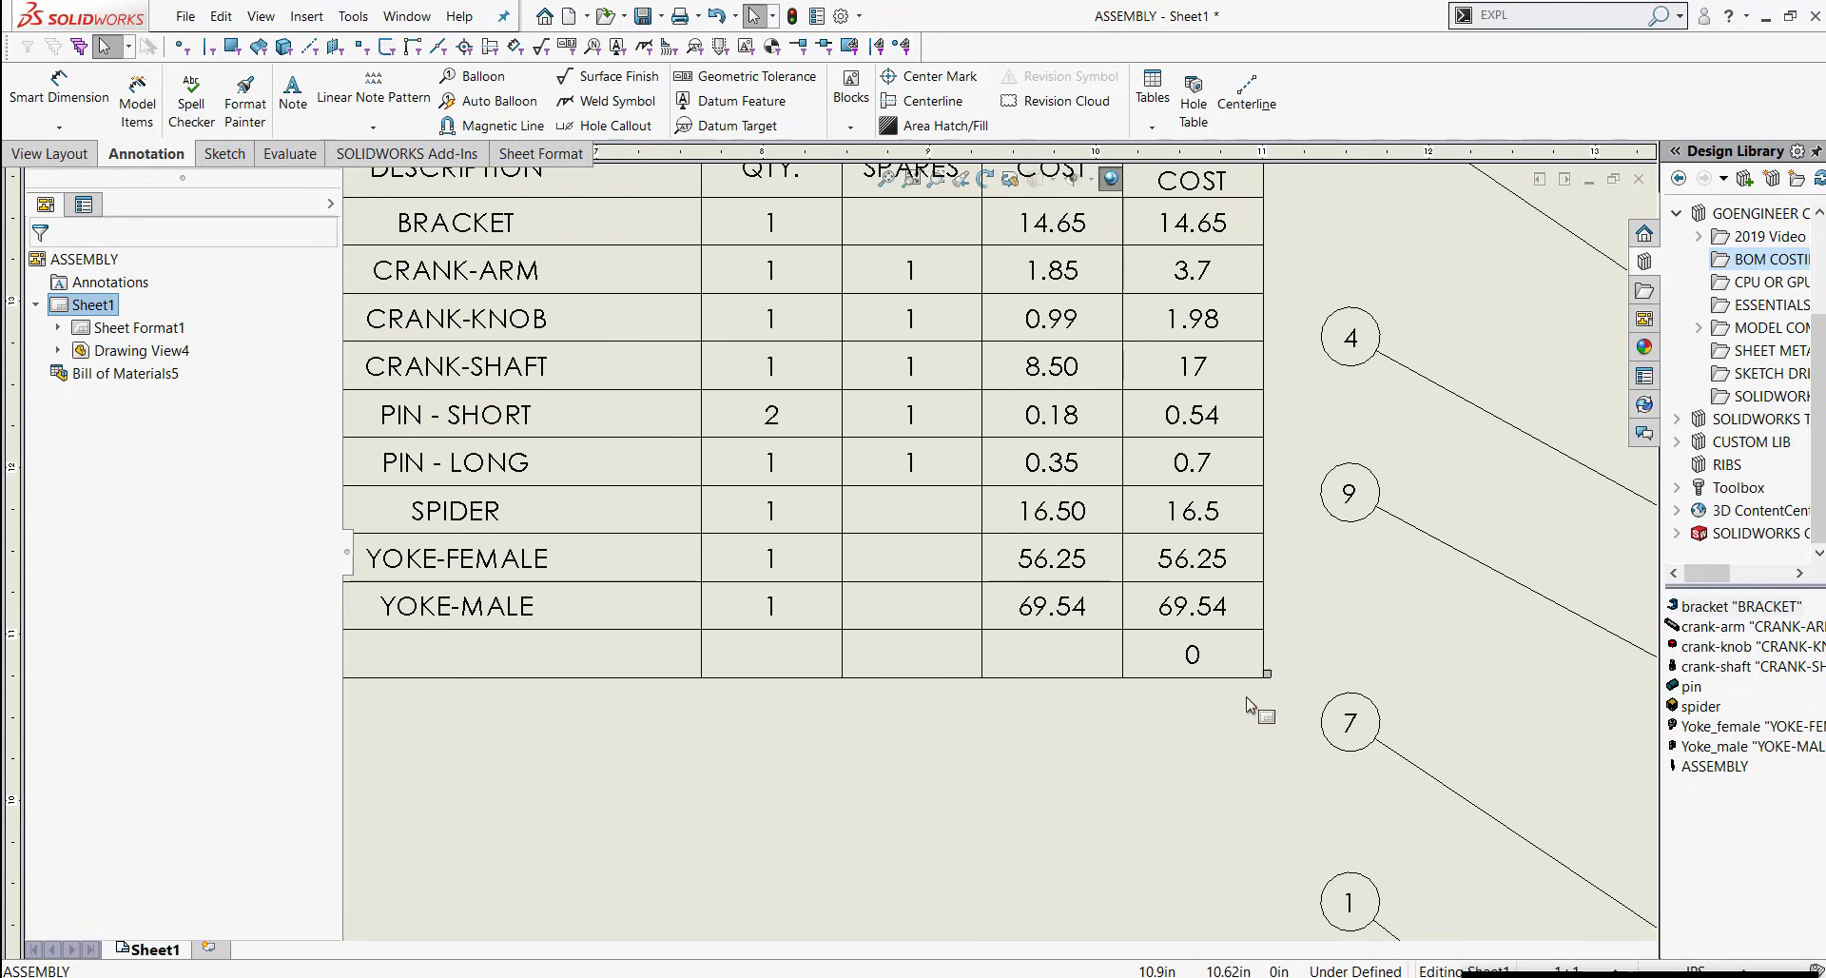
{"action": "left_click", "coordinate": [1194, 656]}
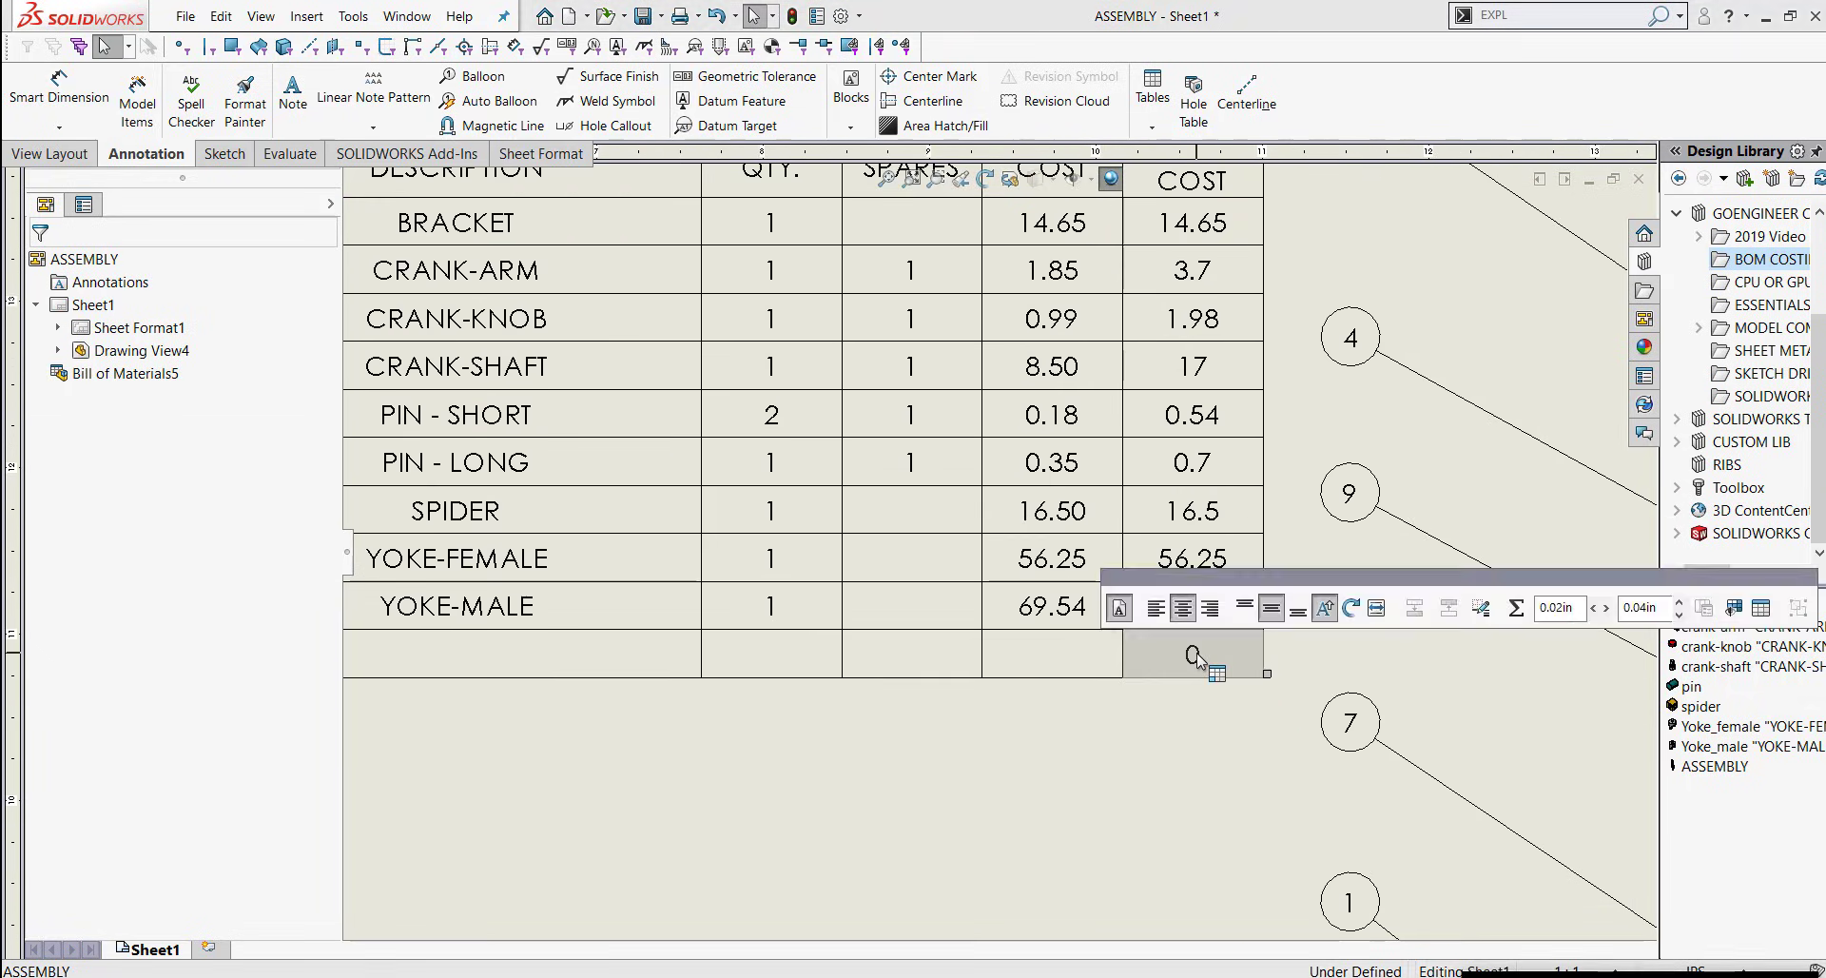
{"action": "left_click", "coordinate": [1516, 609]}
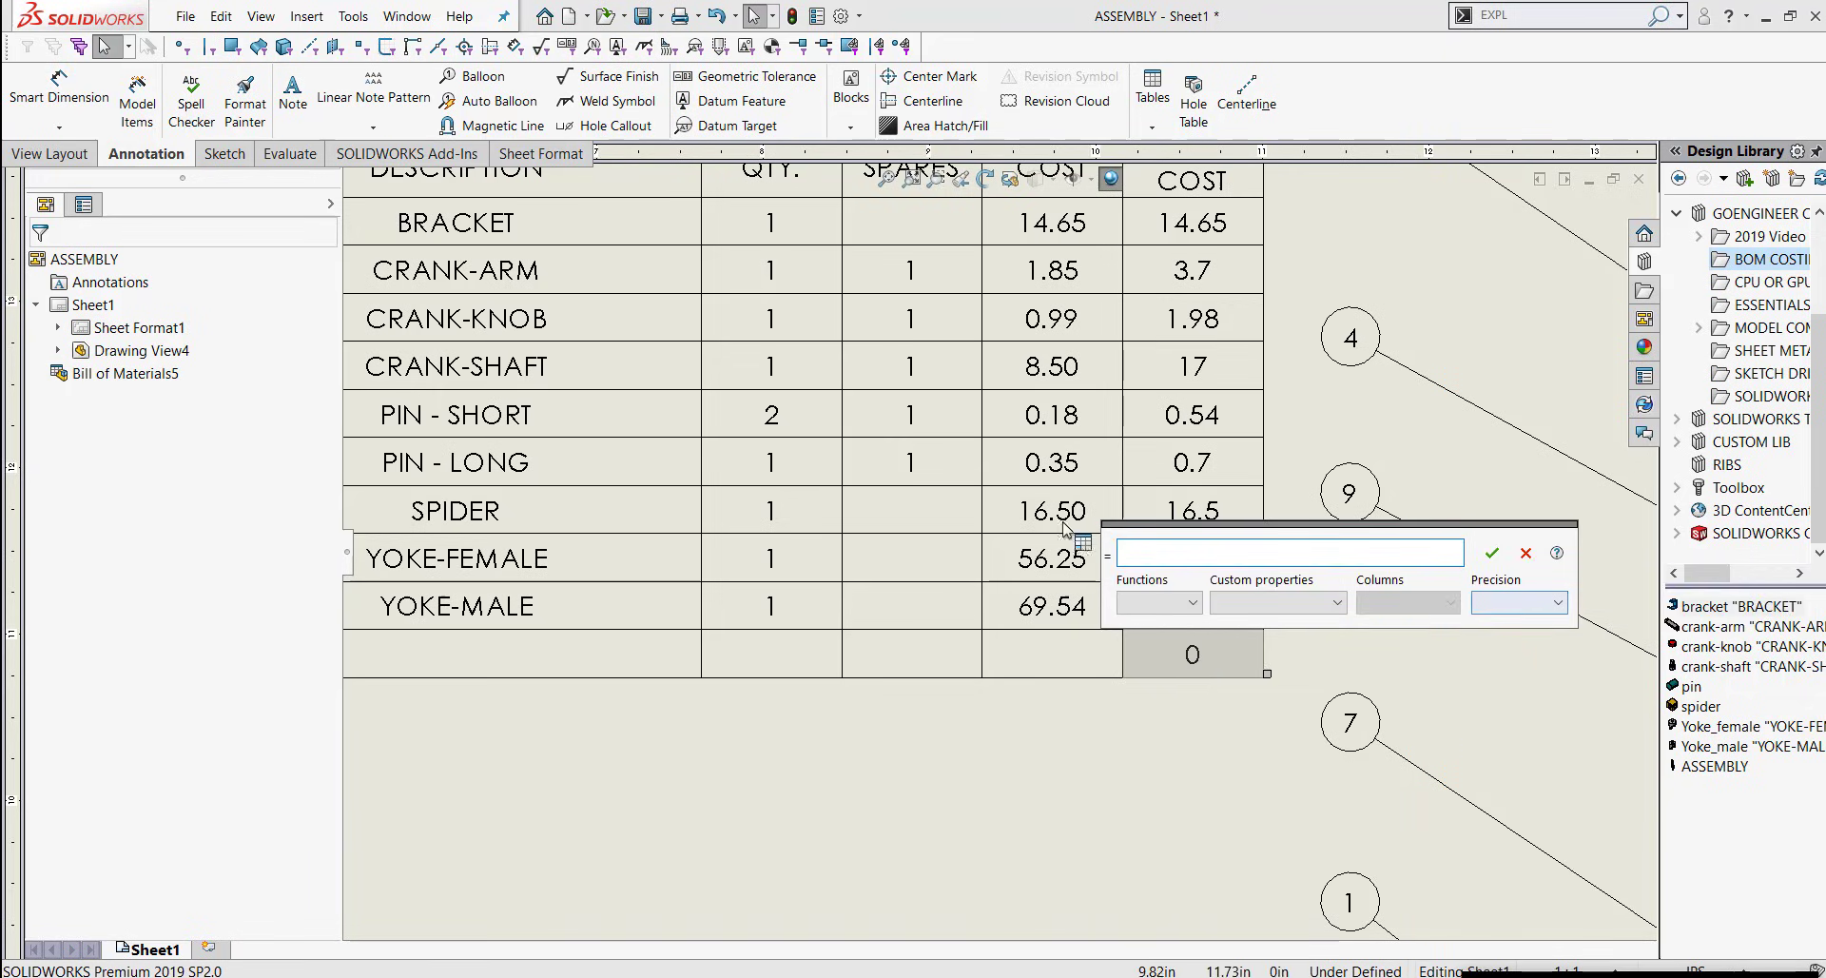
{"action": "left_click", "coordinate": [1193, 606]}
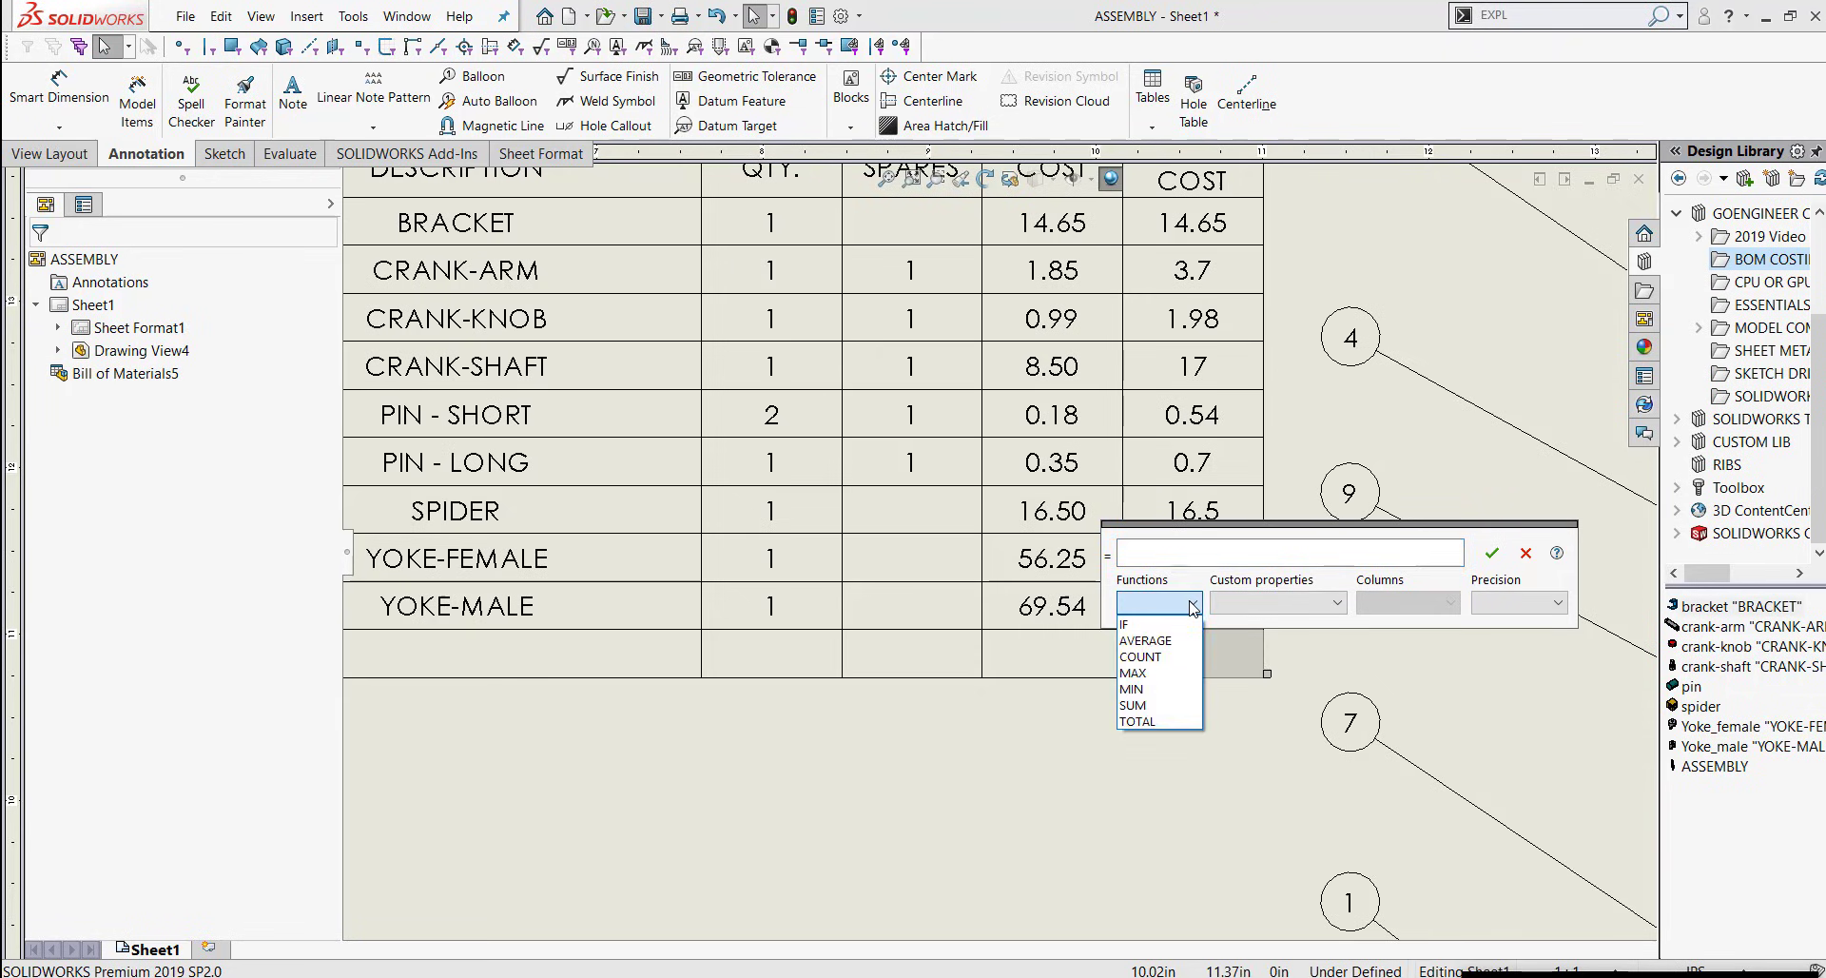
{"action": "left_click", "coordinate": [1128, 704]}
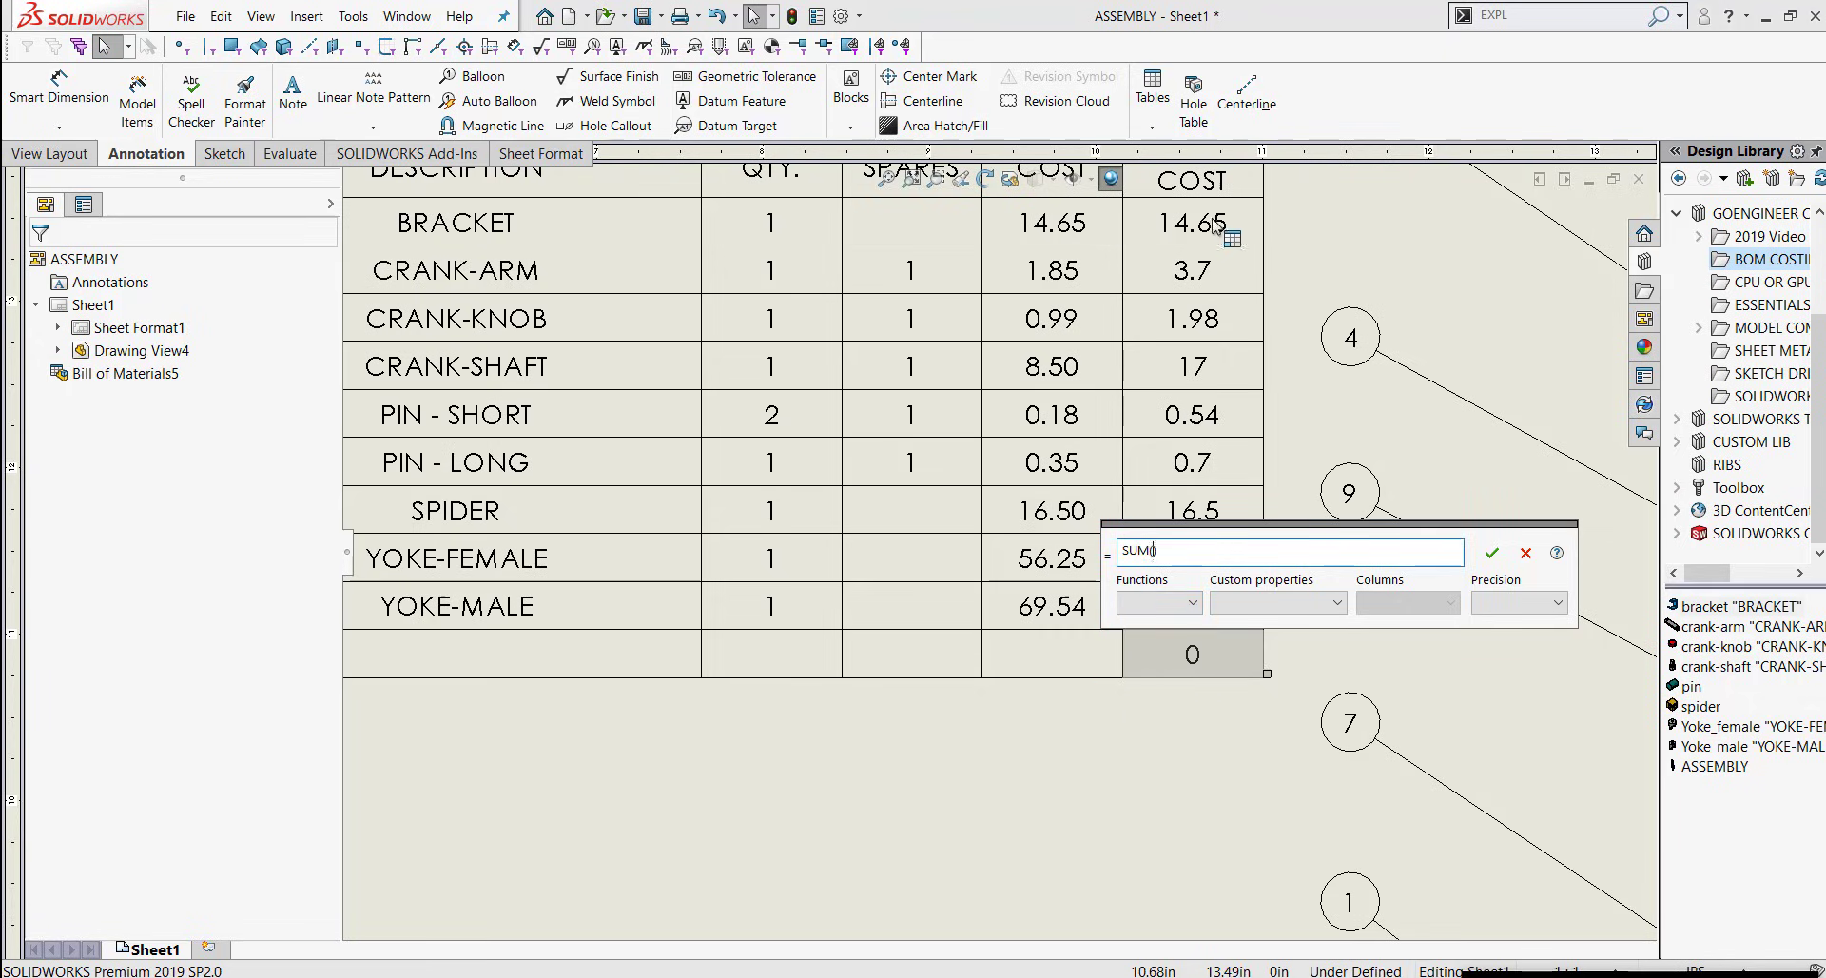
{"action": "left_click_drag", "start_coordinate": [1219, 224], "coordinate": [1189, 633]}
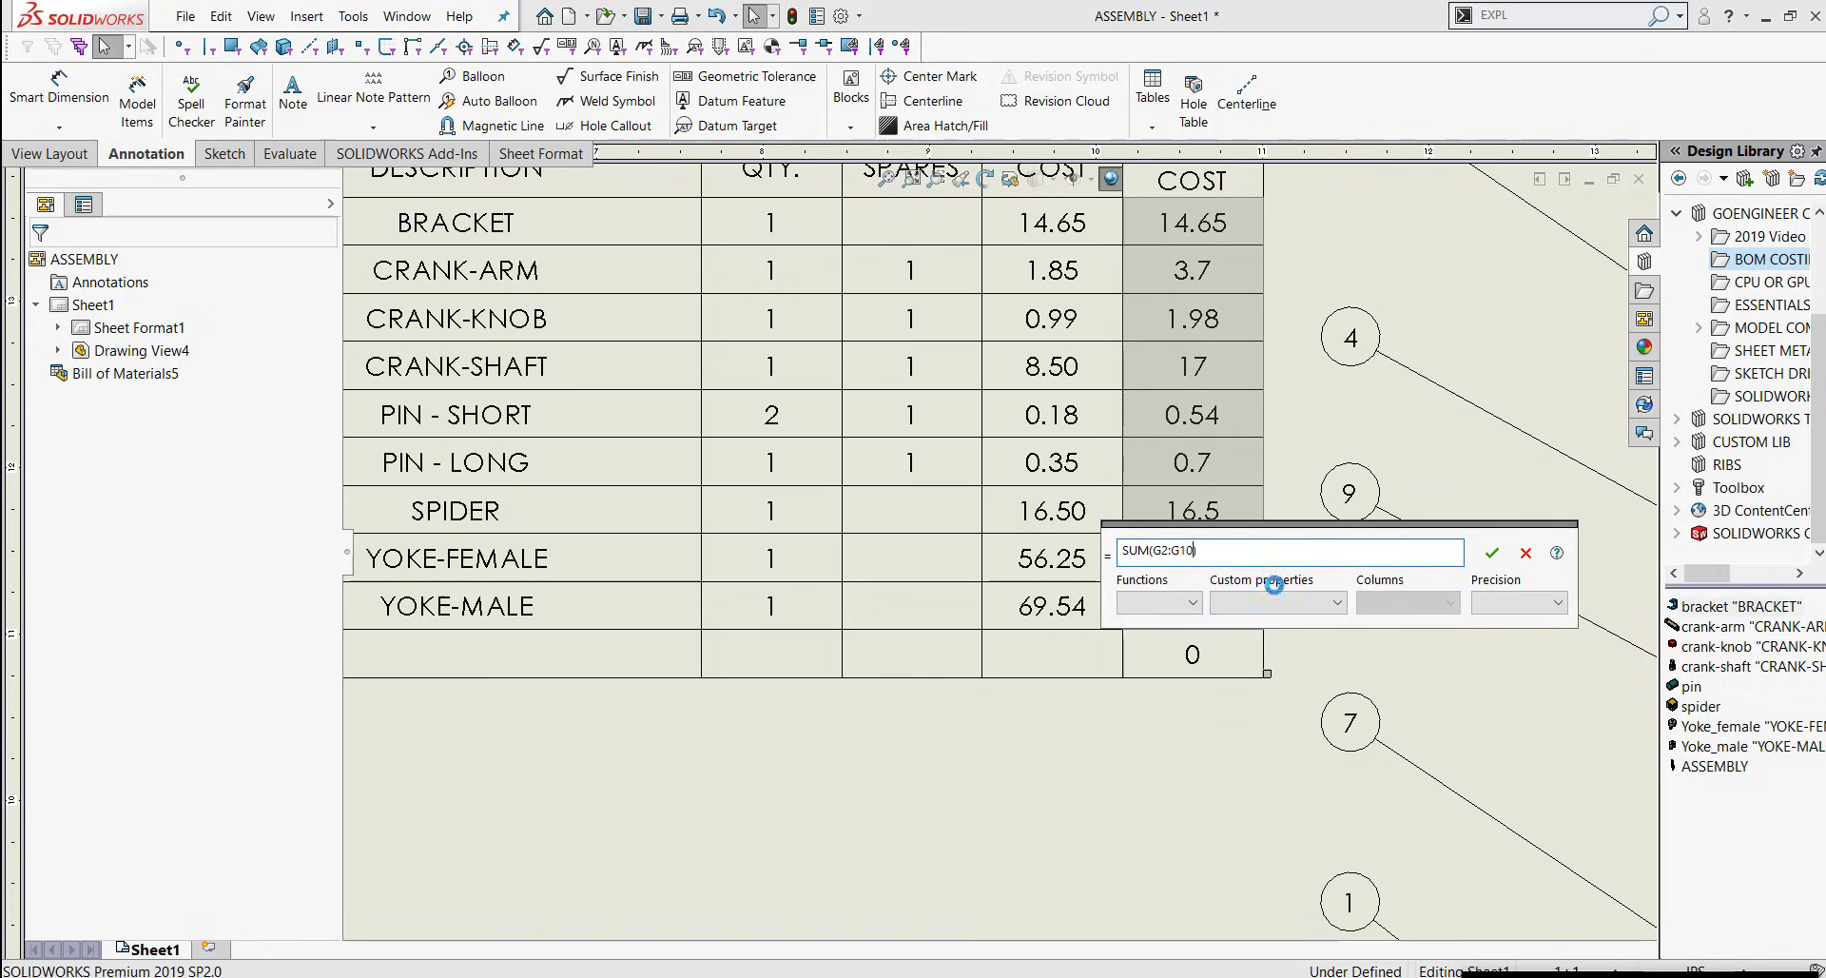
{"action": "left_click_drag", "start_coordinate": [1513, 528], "coordinate": [1072, 724]}
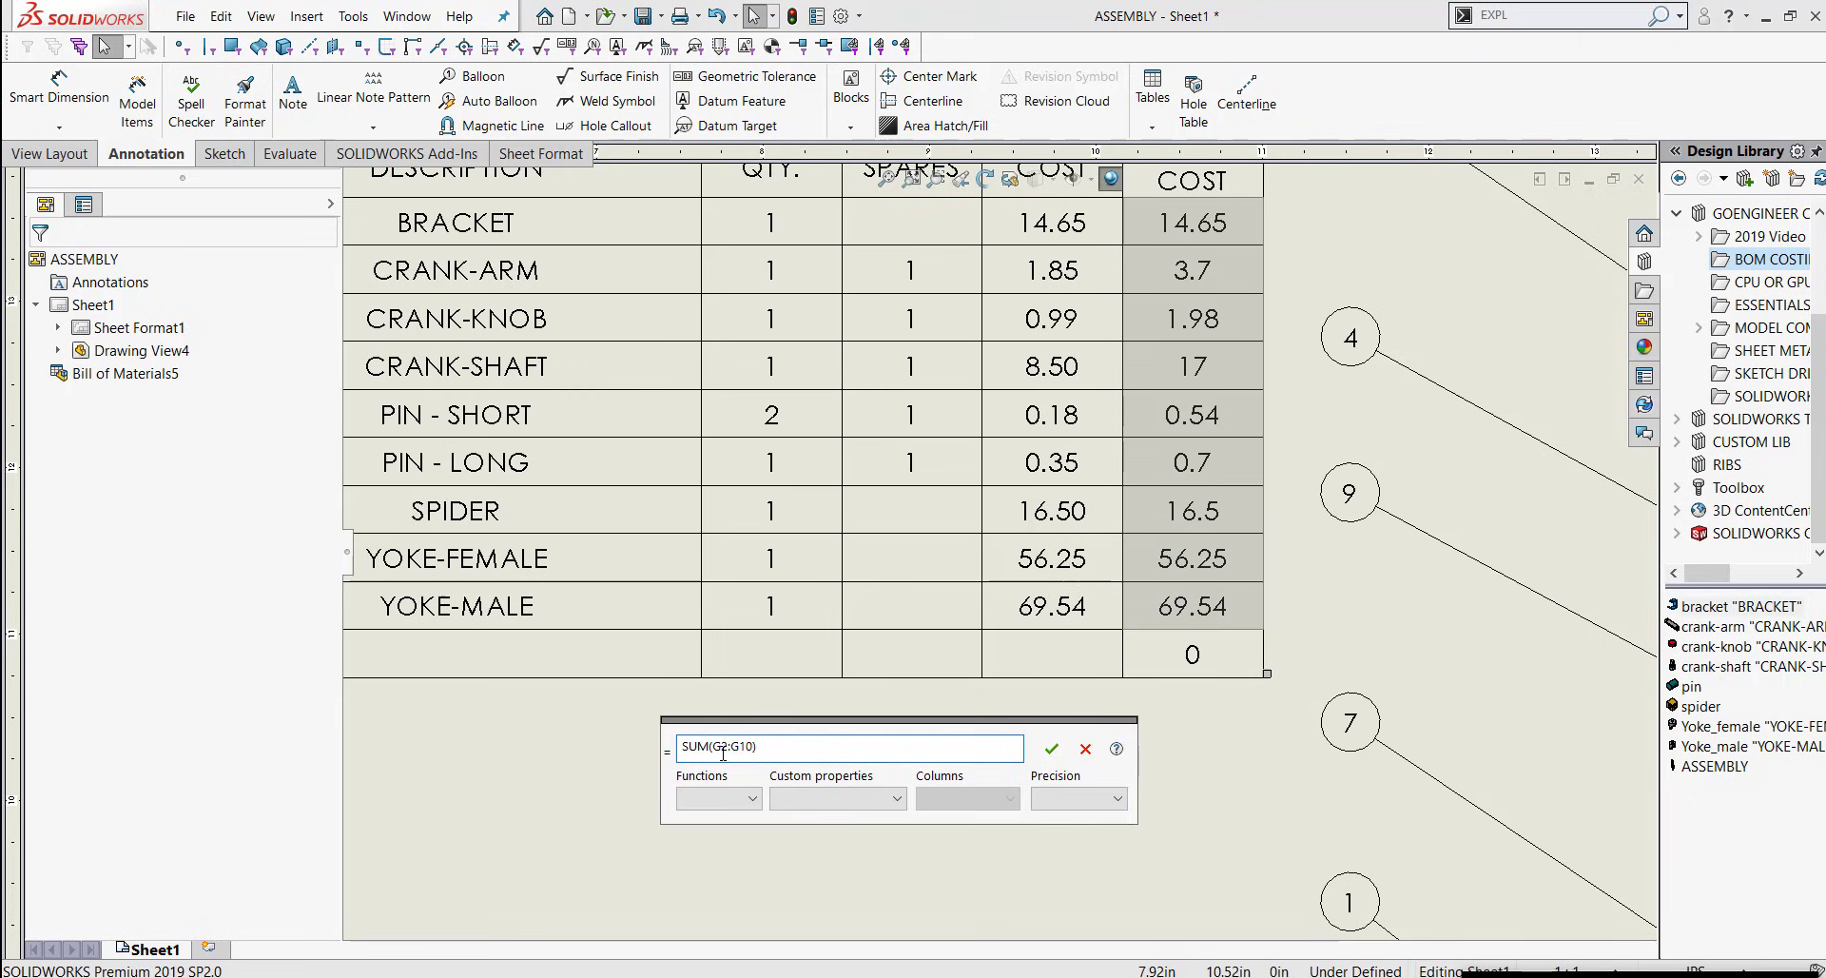
{"action": "scroll", "coordinate": [693, 367], "scroll_direction": "up", "scroll_amount": 3}
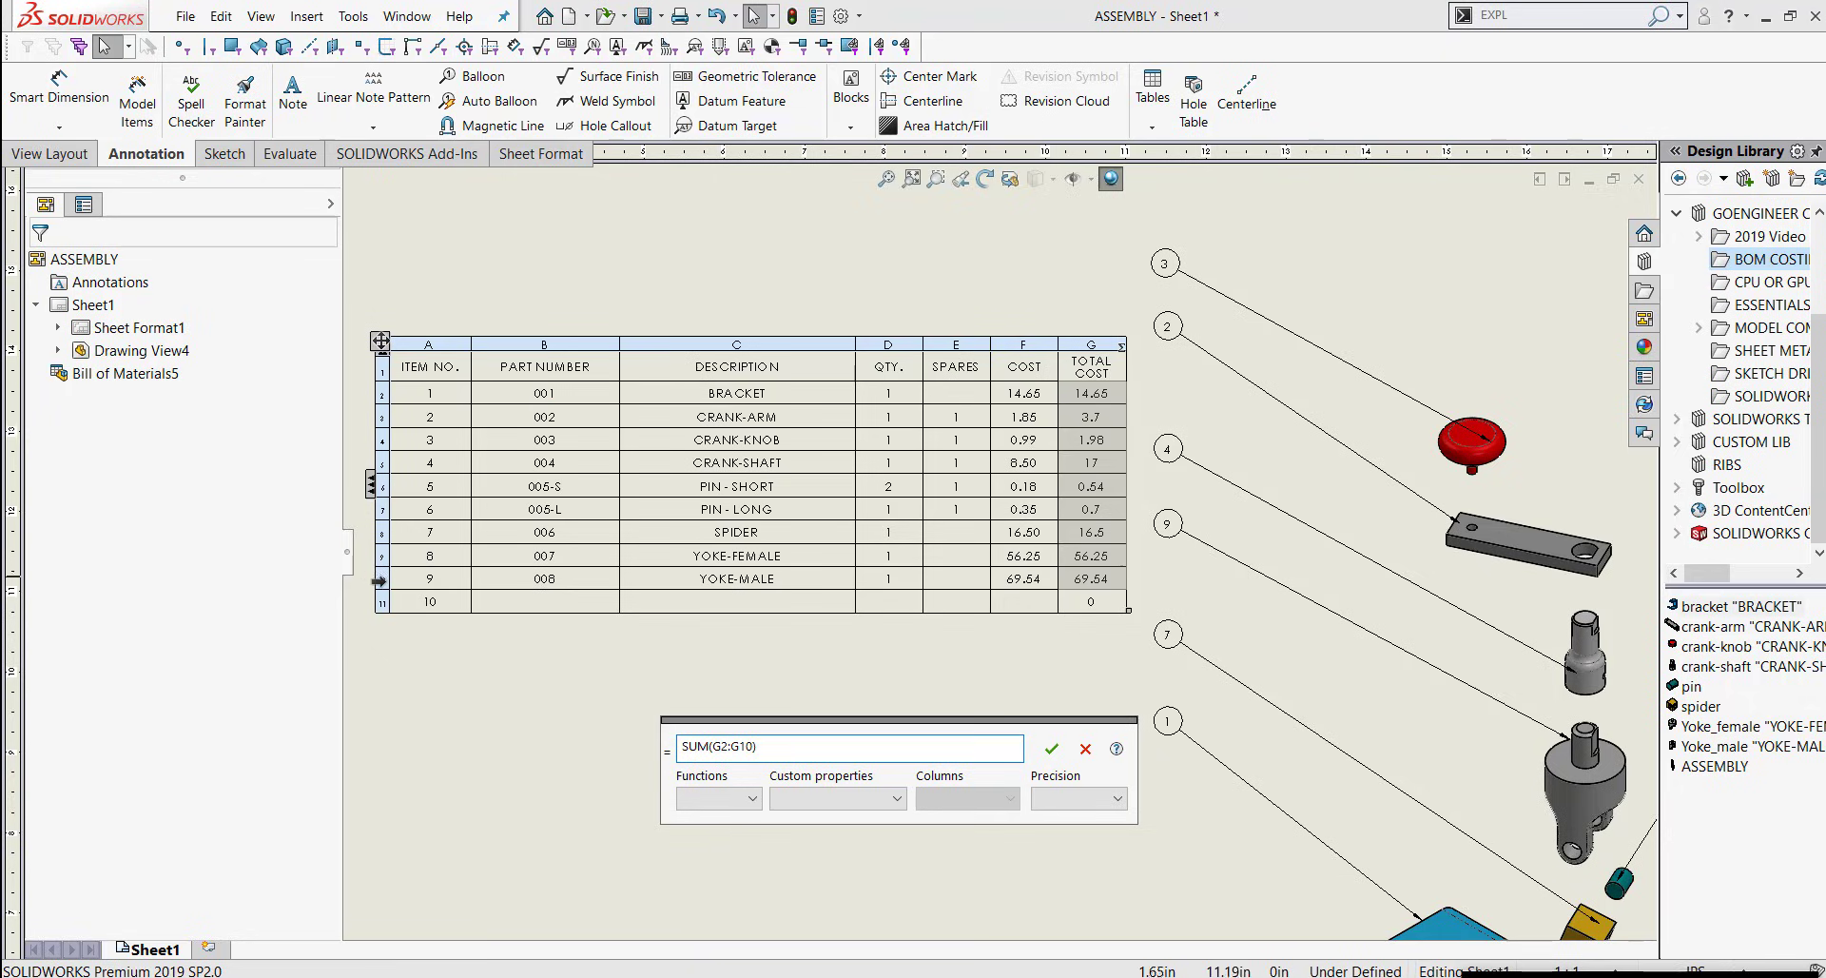
{"action": "left_click", "coordinate": [1051, 749]}
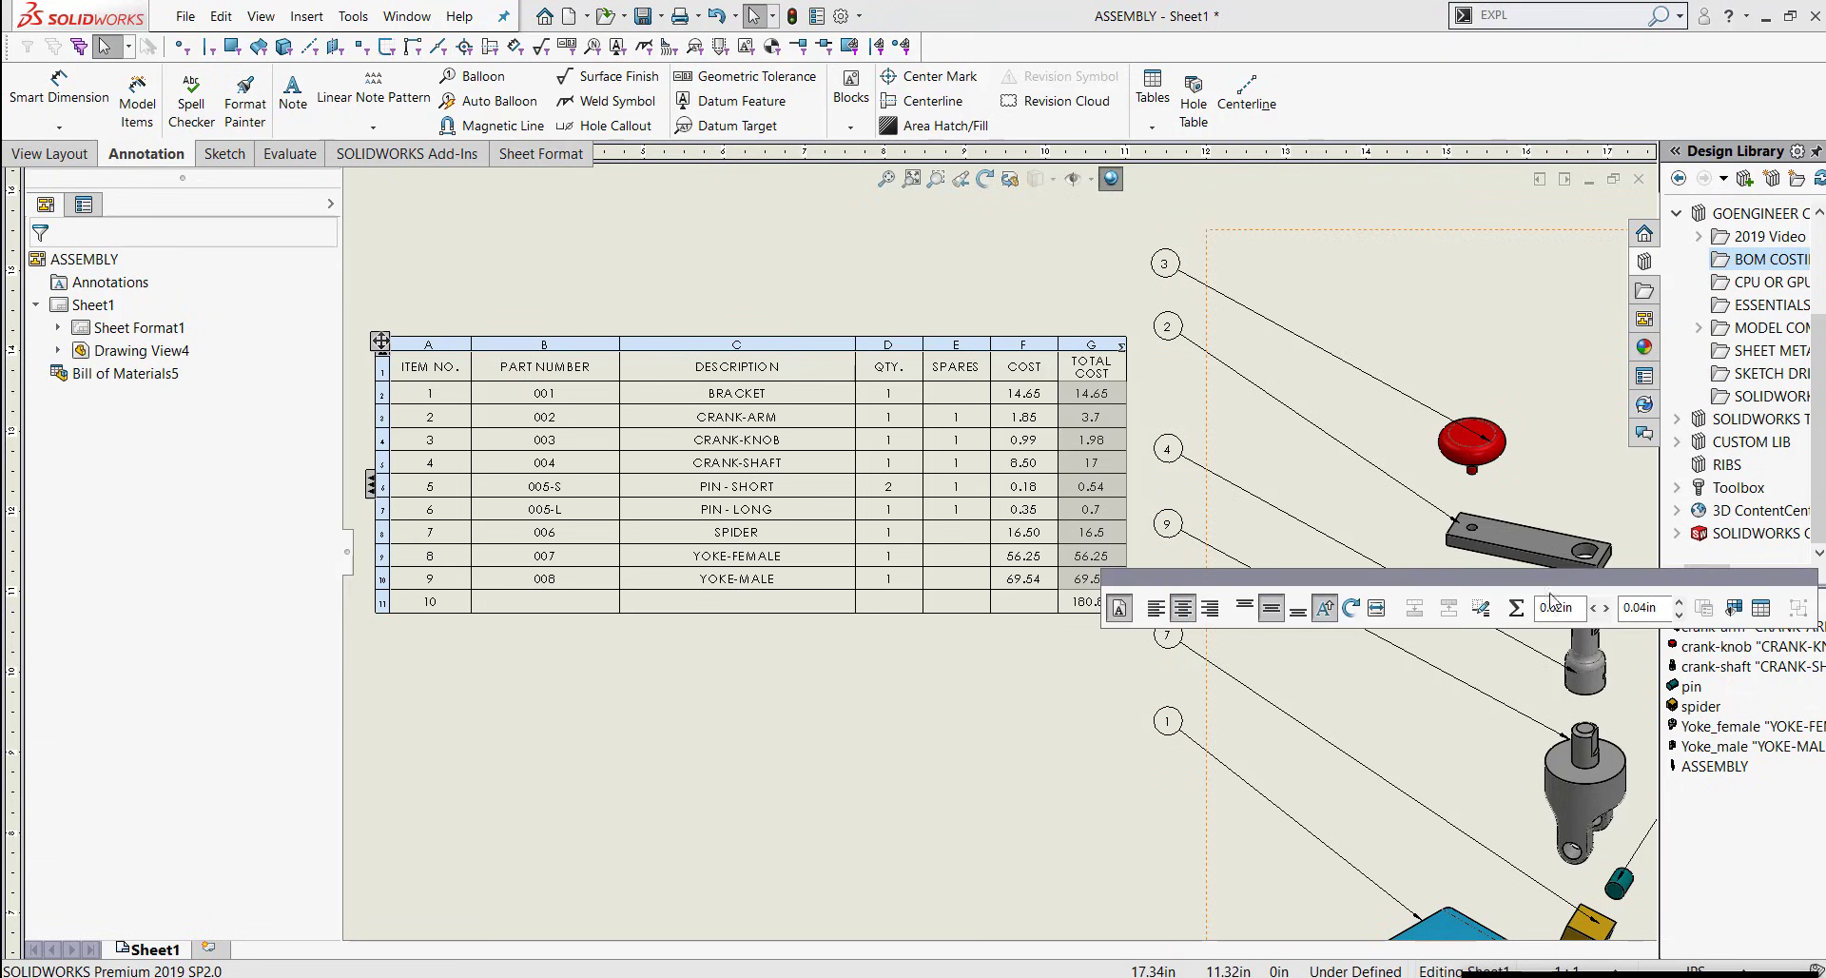
Deselect the finished BOM and review it beside the exploded view, with the total reading 180.86
{"action": "left_click_drag", "start_coordinate": [1622, 580], "coordinate": [994, 747]}
{"action": "left_click", "coordinate": [950, 670]}
{"action": "scroll", "coordinate": [950, 670], "scroll_direction": "up", "scroll_amount": 2}
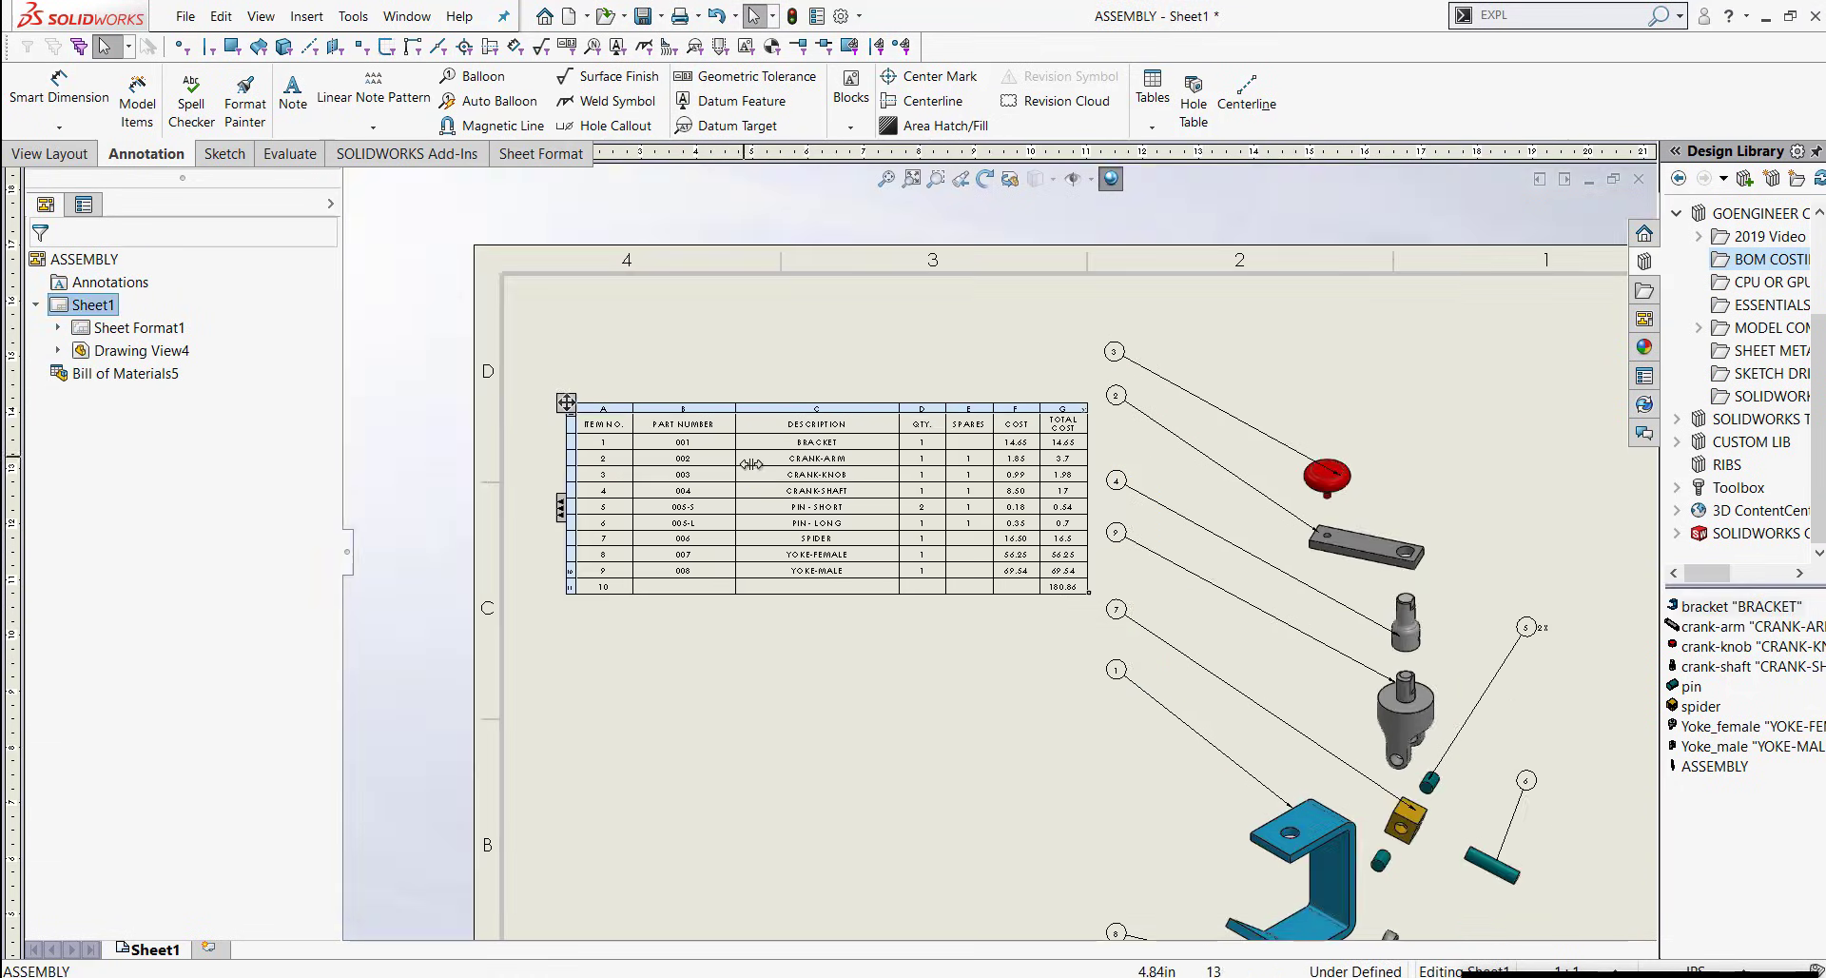
{"action": "scroll", "coordinate": [792, 439], "scroll_direction": "down", "scroll_amount": 5}
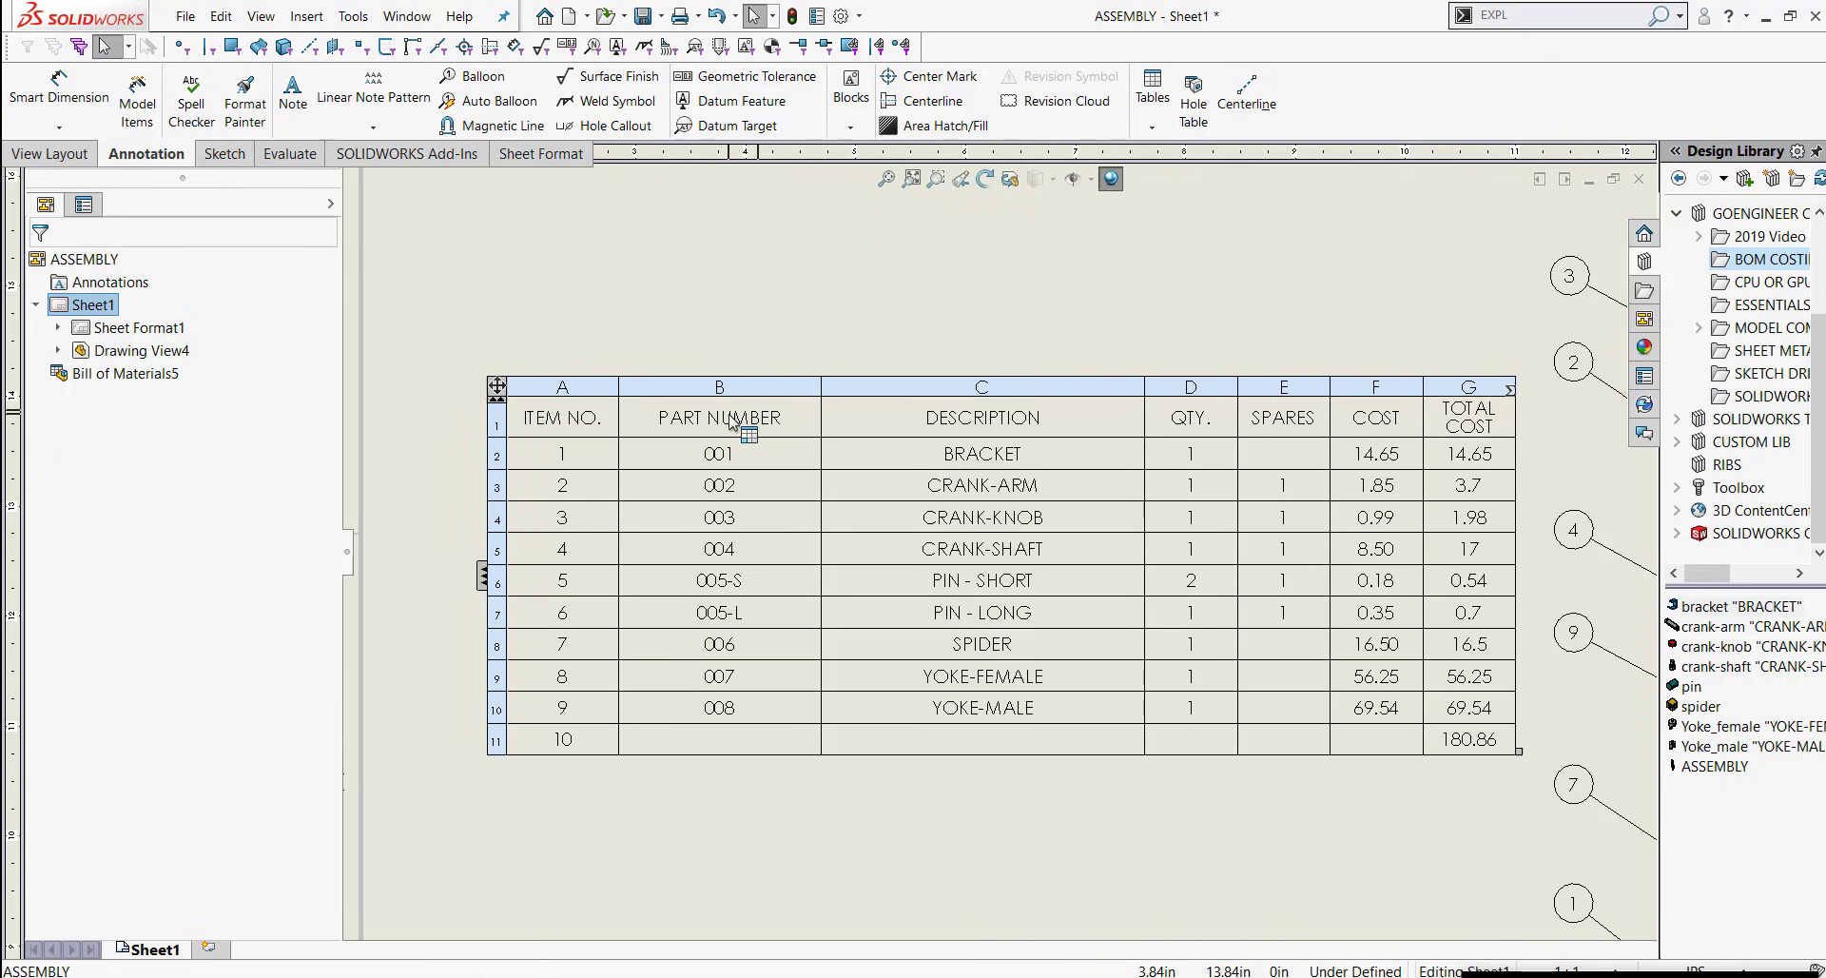
{"action": "left_click", "coordinate": [1291, 294]}
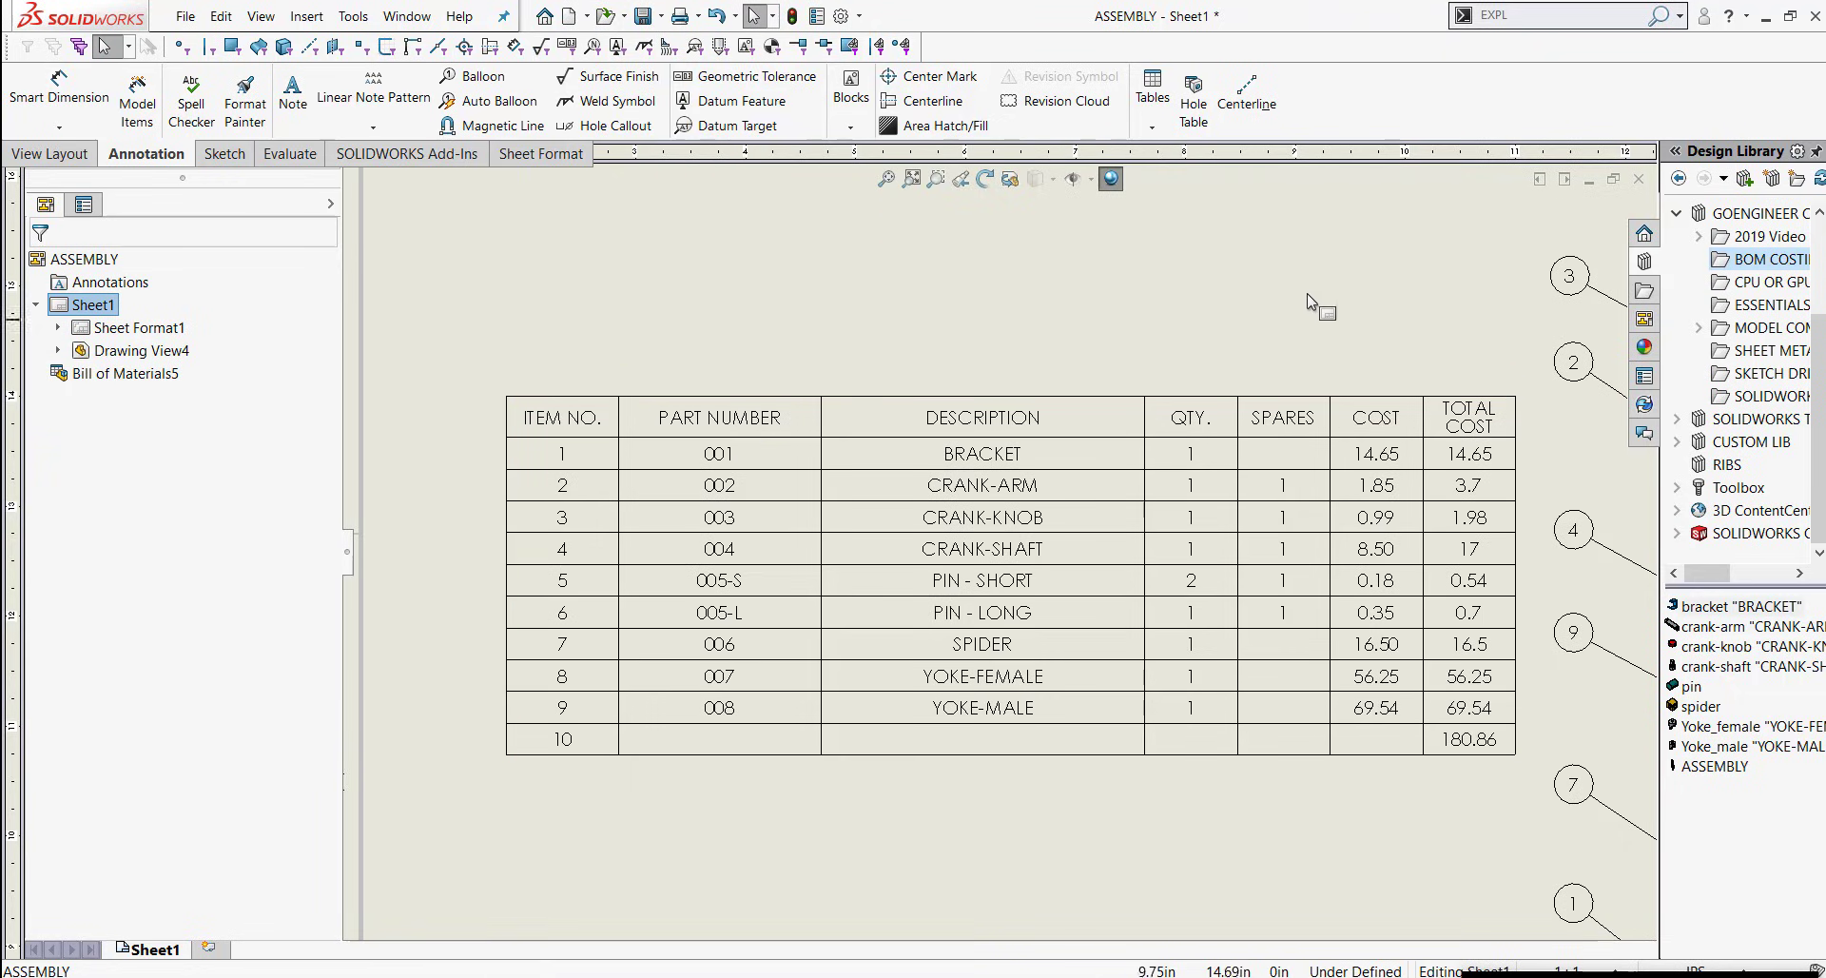
{"action": "scroll", "coordinate": [1286, 381], "scroll_direction": "up", "scroll_amount": 5}
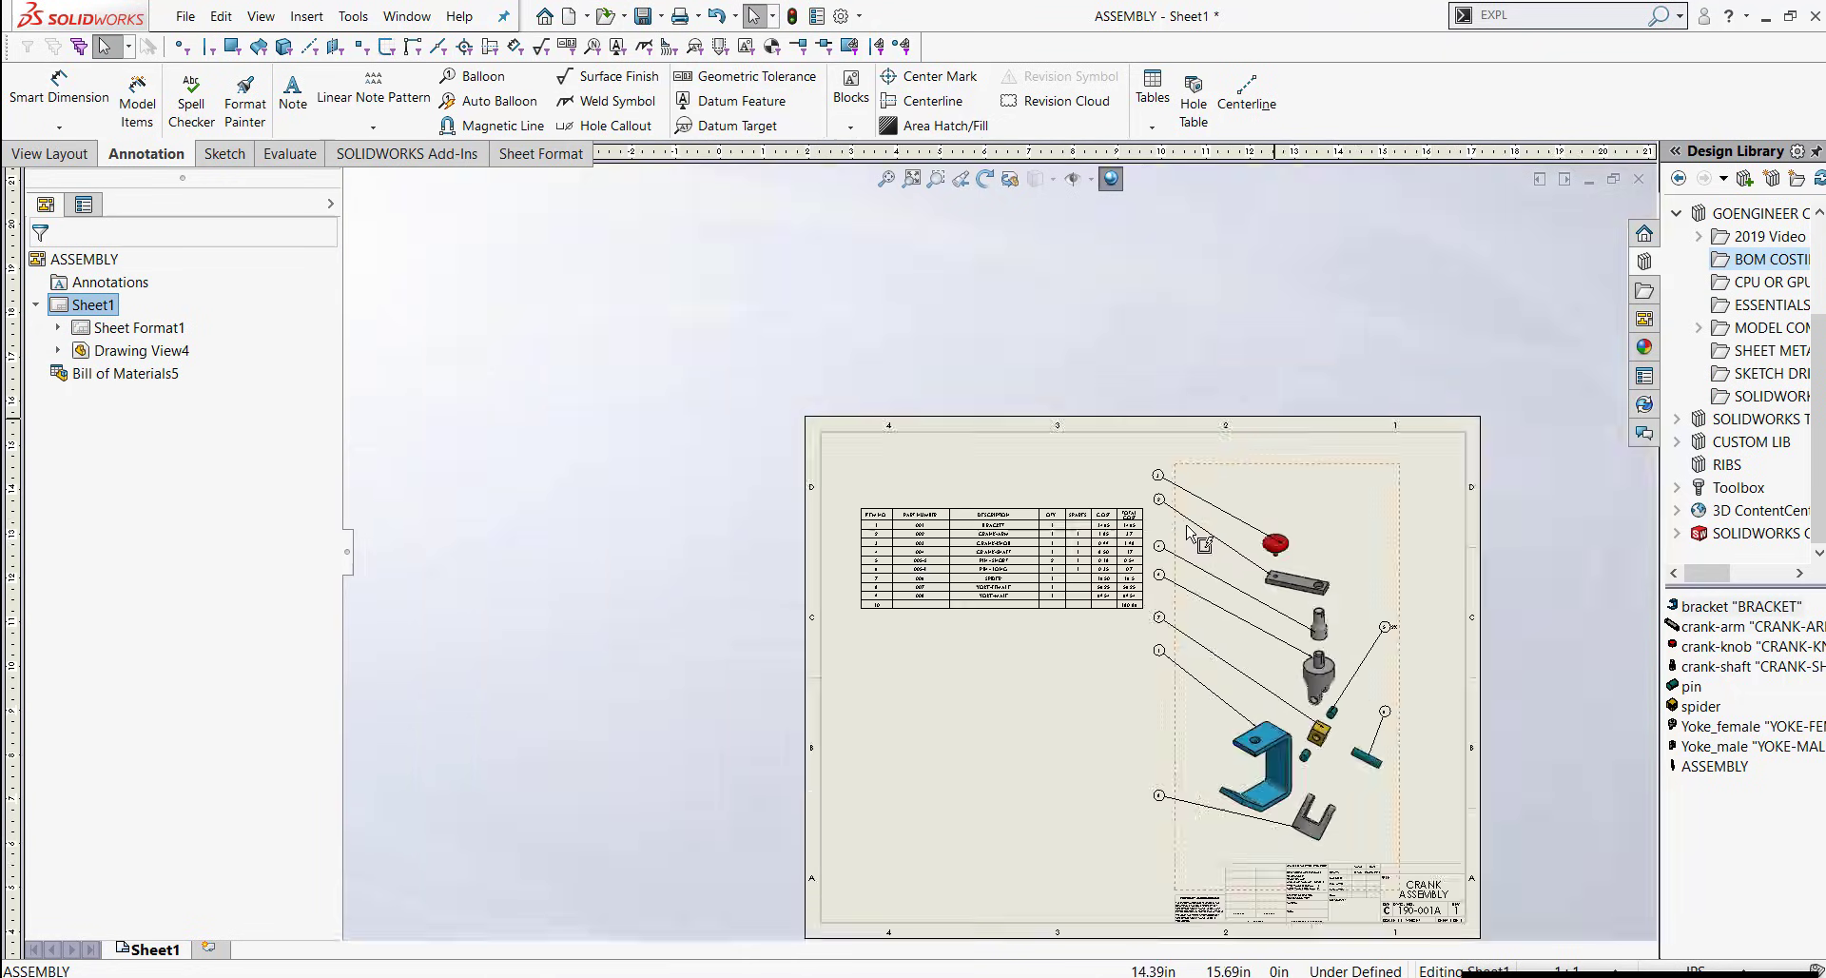
{"action": "scroll", "coordinate": [1185, 547], "scroll_direction": "down", "scroll_amount": 4}
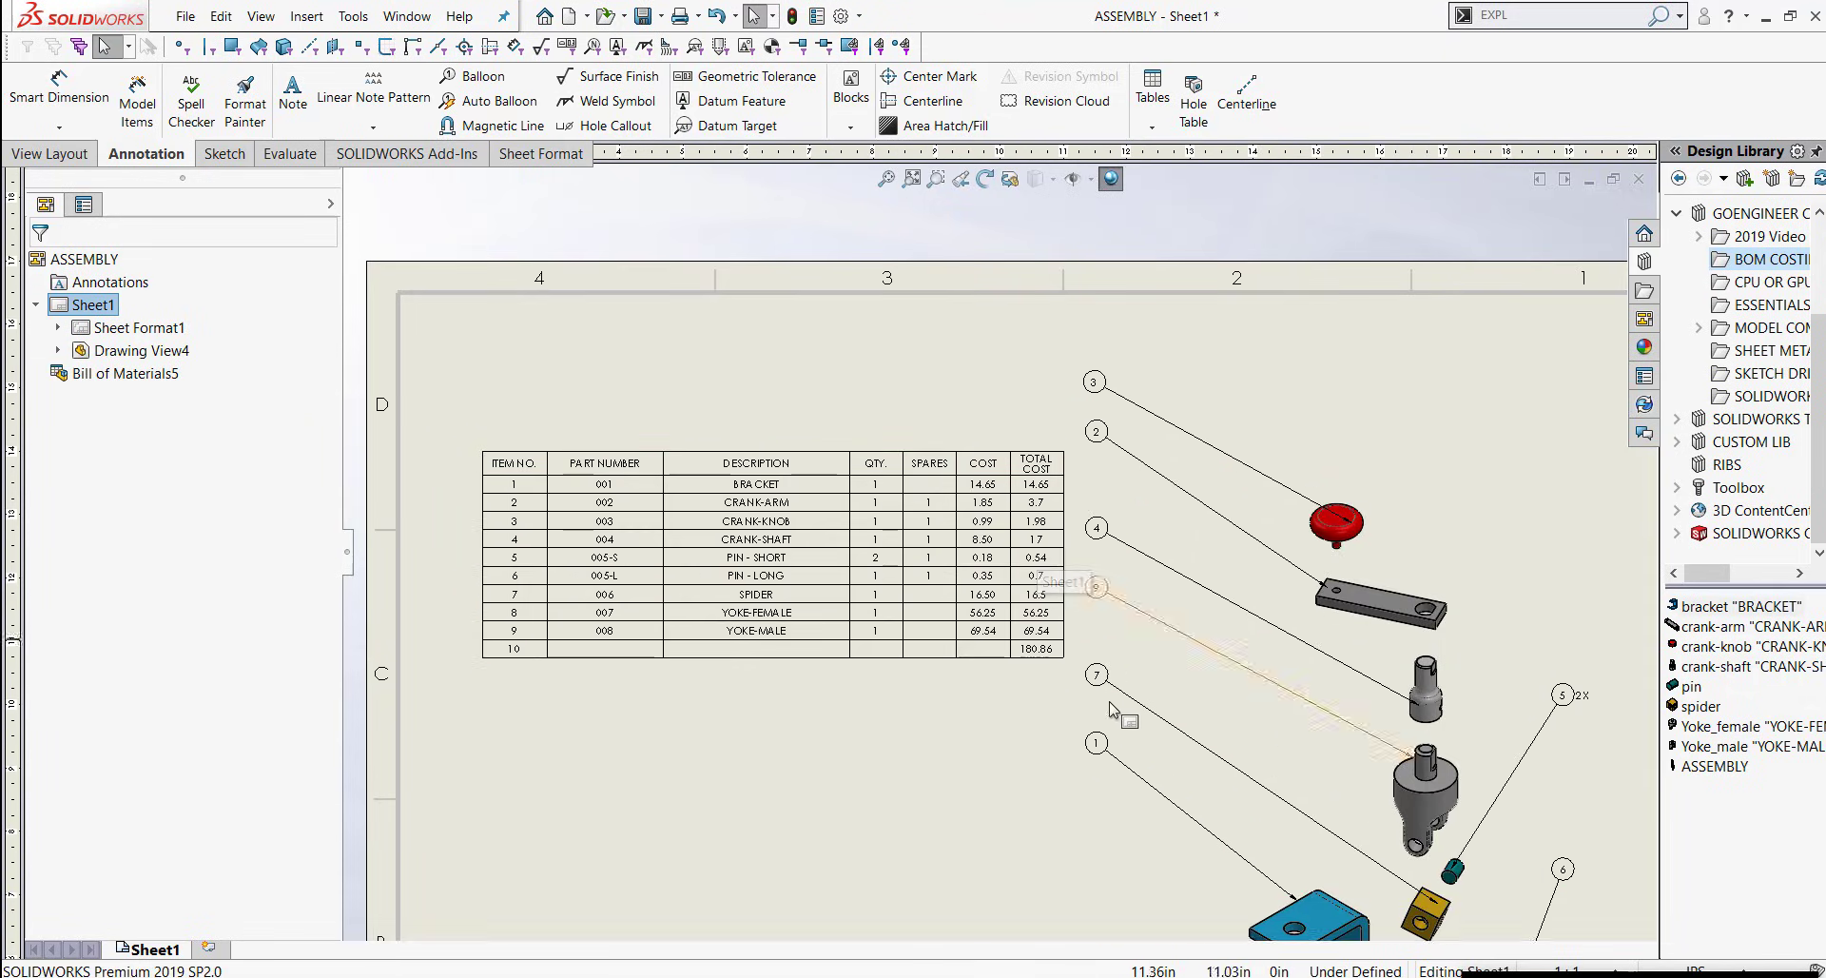
{"action": "scroll", "coordinate": [1127, 729], "scroll_direction": "down", "scroll_amount": 2}
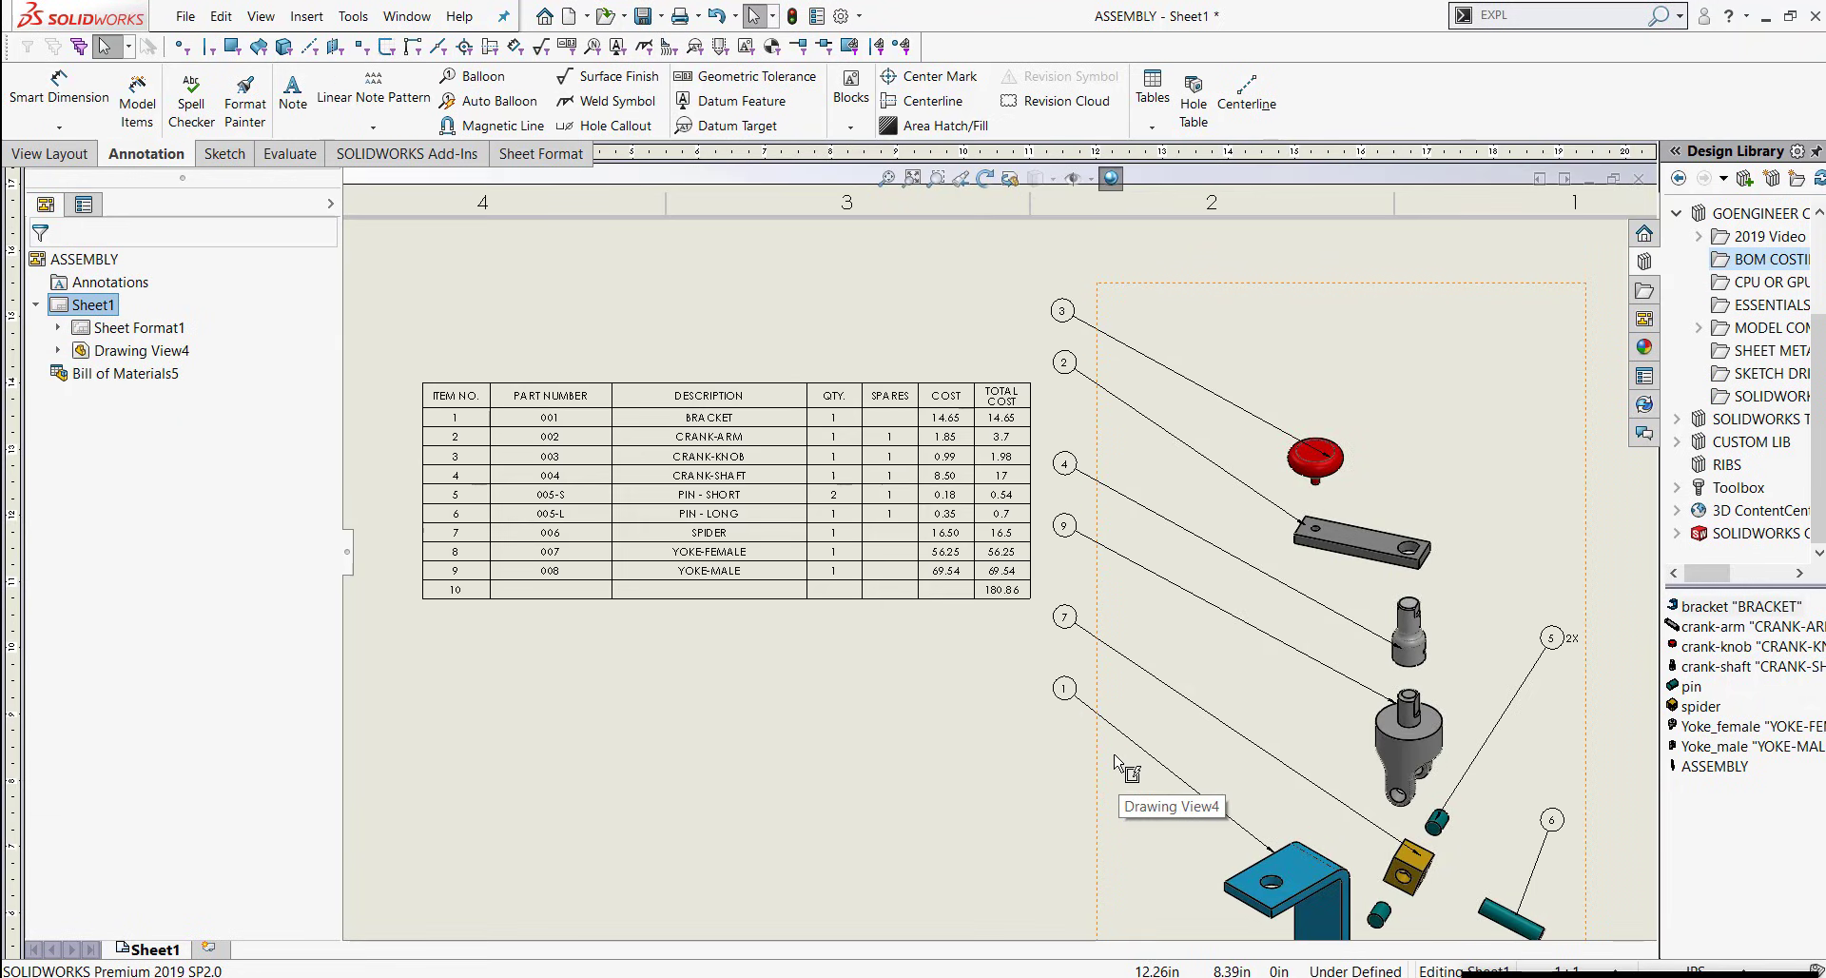